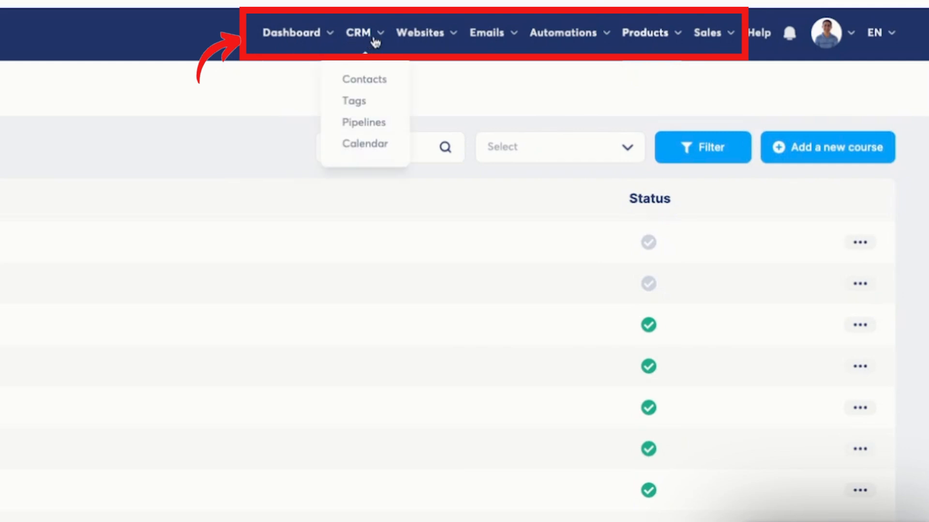
# Start a new course named 'Affiliate Program Set Up Course in Systeme'.
pyautogui.moveTo(436, 37)
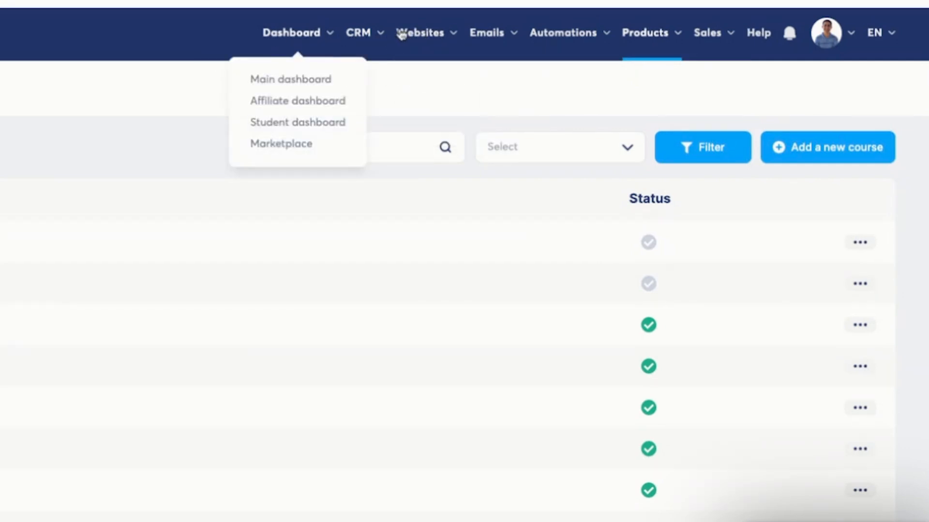
pyautogui.moveTo(315, 37)
pyautogui.moveTo(657, 38)
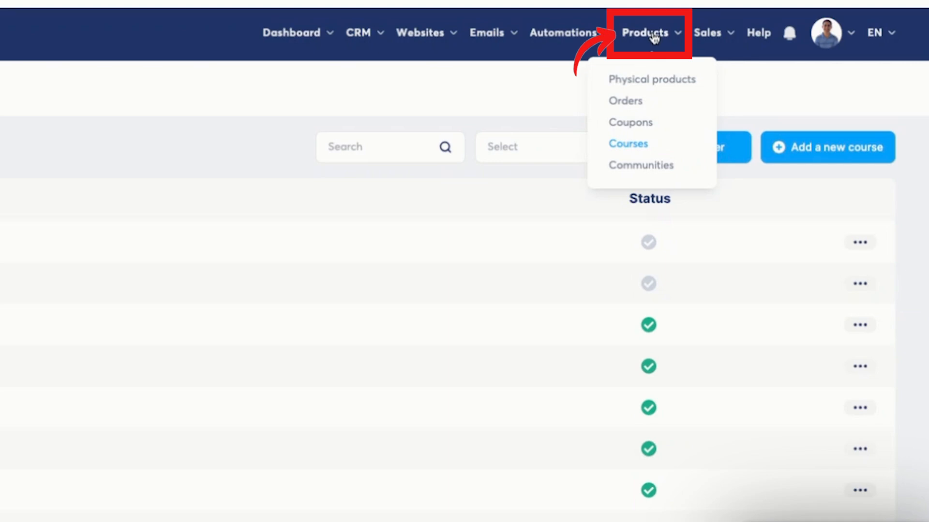
pyautogui.moveTo(593, 36)
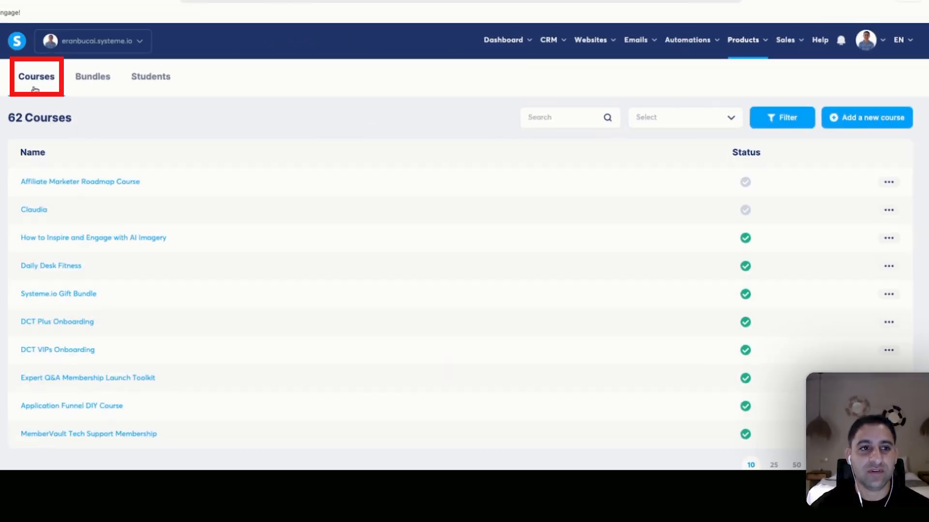
pyautogui.click(834, 118)
pyautogui.click(340, 137)
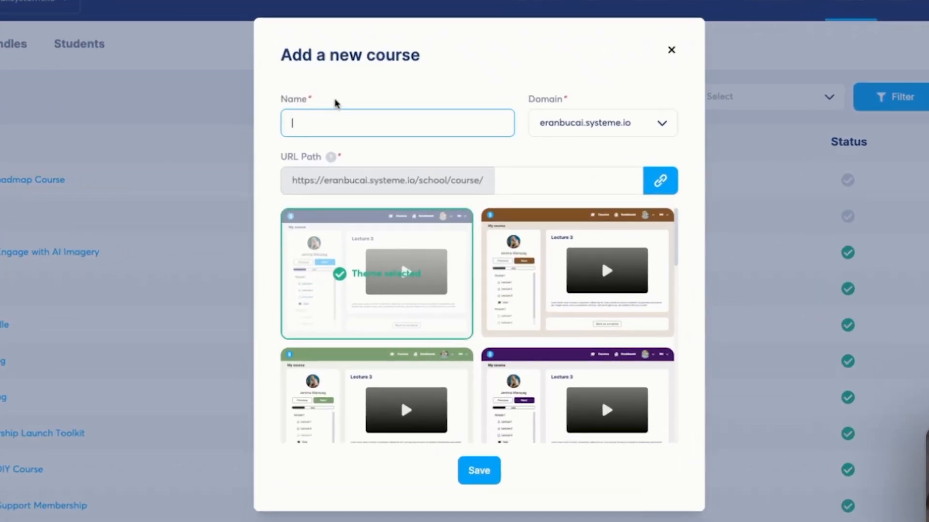
pyautogui.write('Affil')
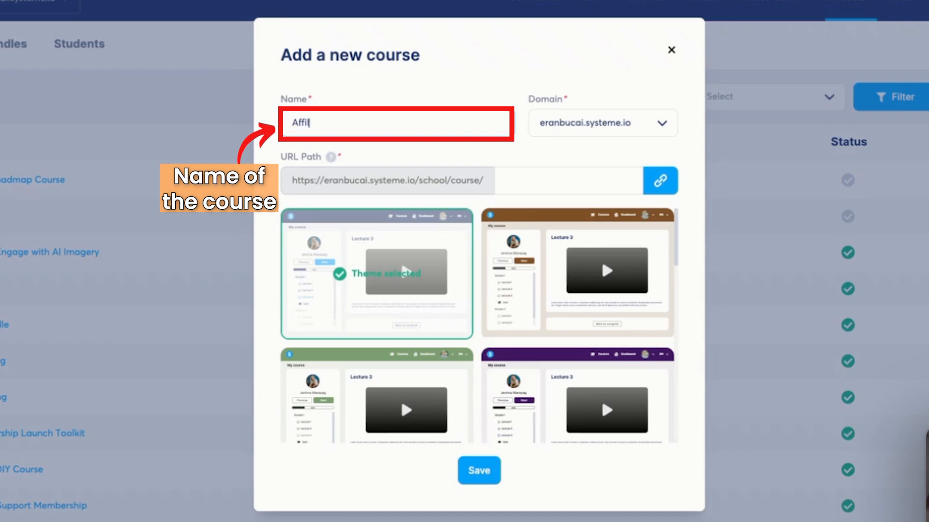
pyautogui.write('iate Program Set up')
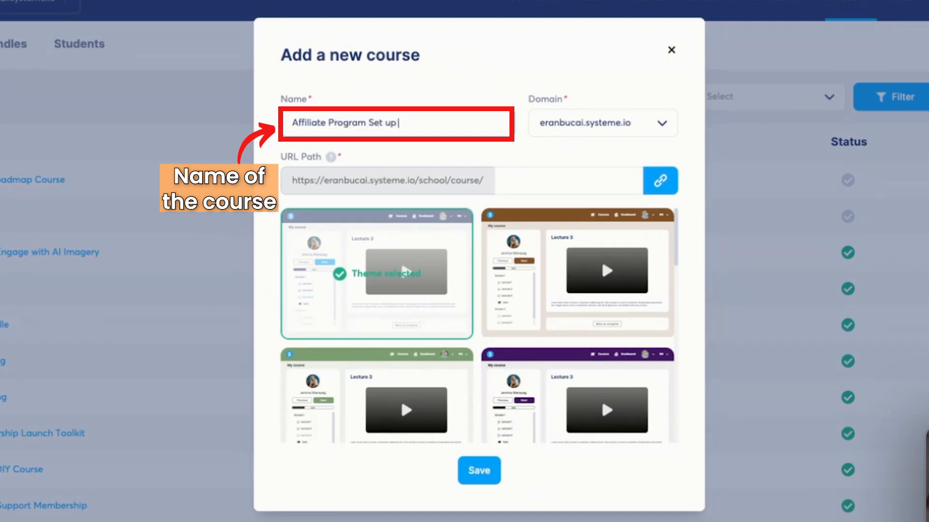
pyautogui.press('BackSpace')
pyautogui.press('BackSpace')
pyautogui.press('BackSpace')
pyautogui.write('Up Course in Systeme.io')
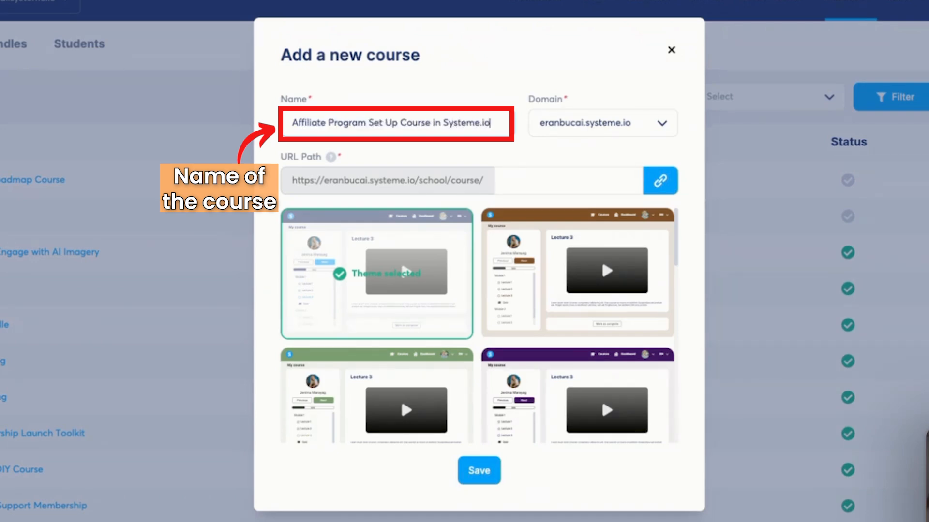
# Set the course domain to members.dotcomtruths.com by filtering the list with 'member'.
pyautogui.click(662, 127)
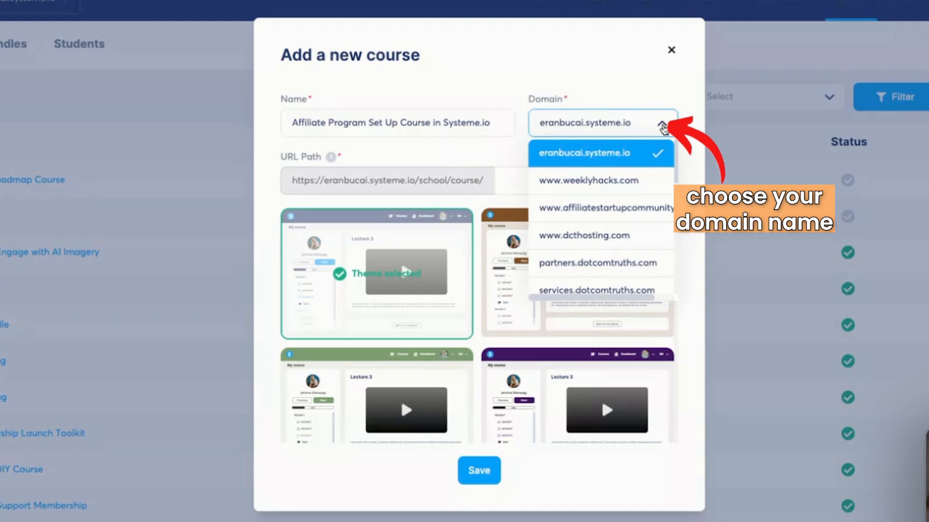
pyautogui.press('super+a')
pyautogui.write('me')
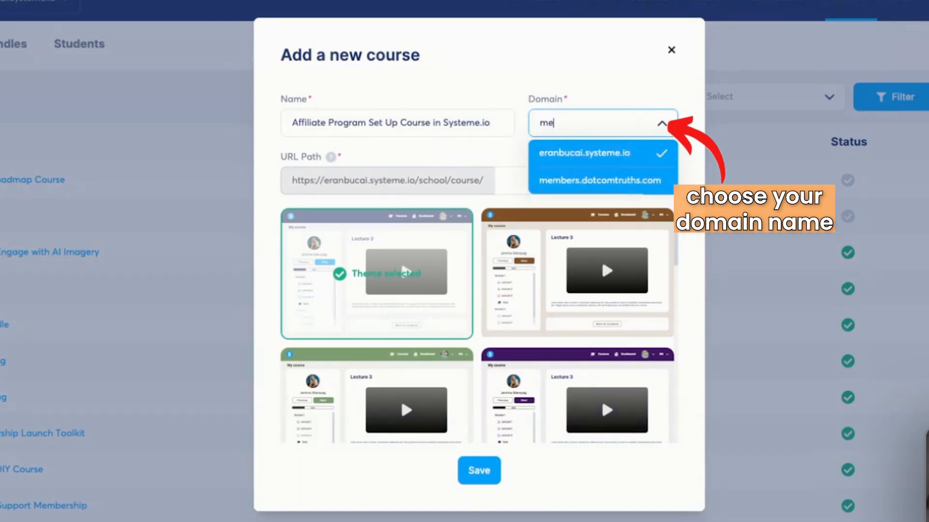
pyautogui.write('mber')
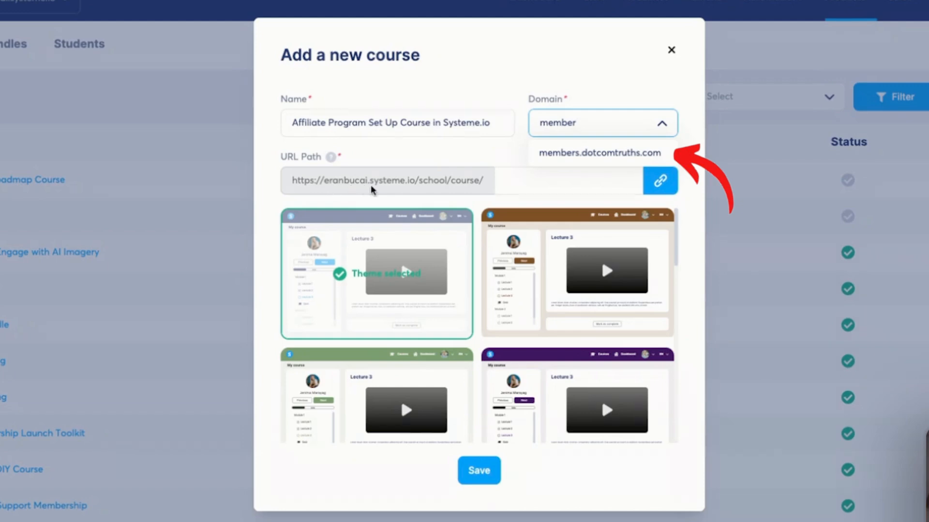
pyautogui.click(600, 153)
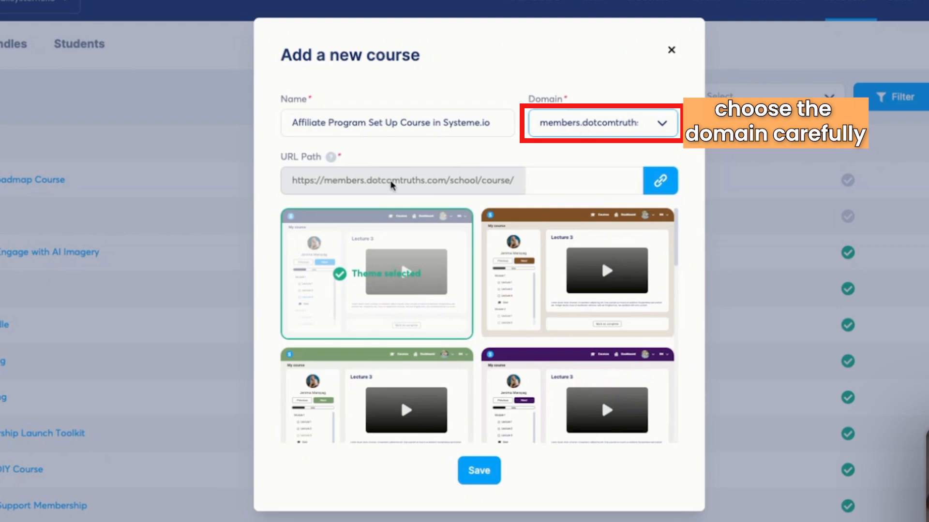
pyautogui.click(568, 178)
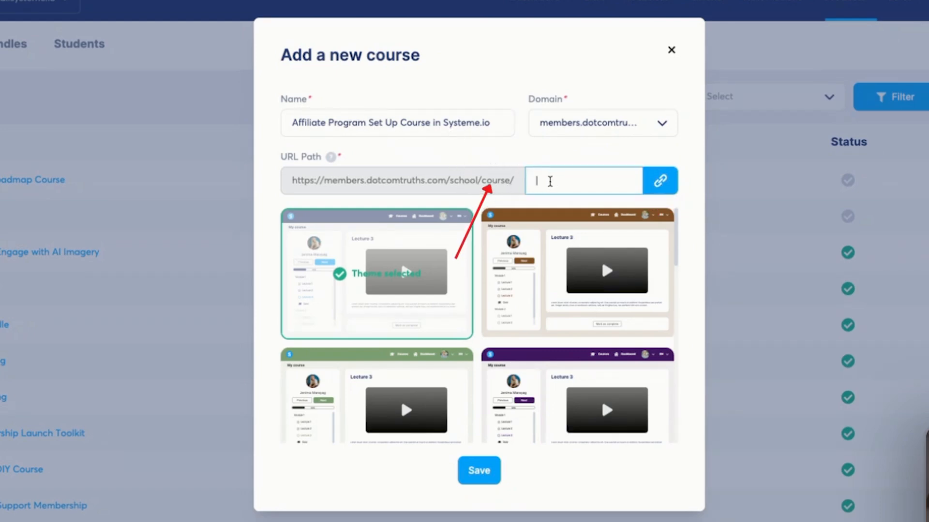
# Enter the URL path 'affiliate-program-set-up-in-systemeio', pick the last dark theme, and save.
pyautogui.write('affiliate-')
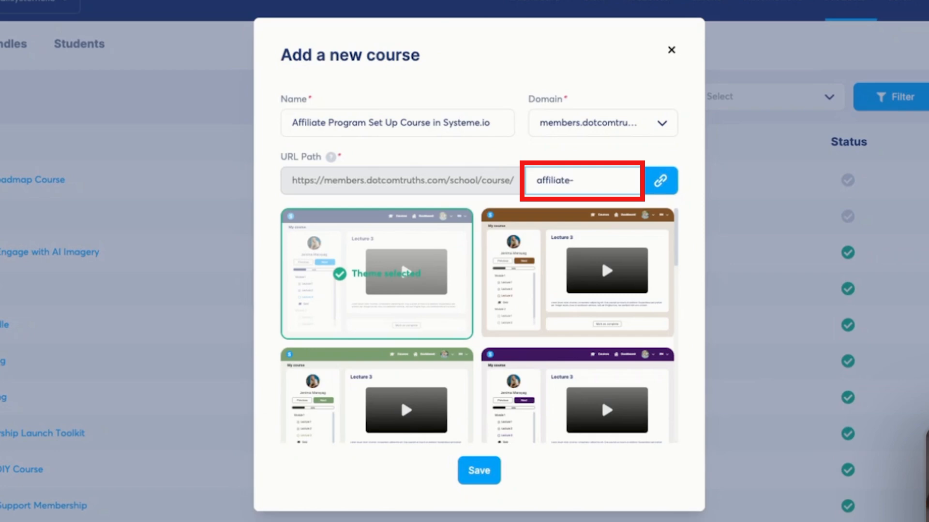
pyautogui.write('progra')
pyautogui.write('m-set-up-in')
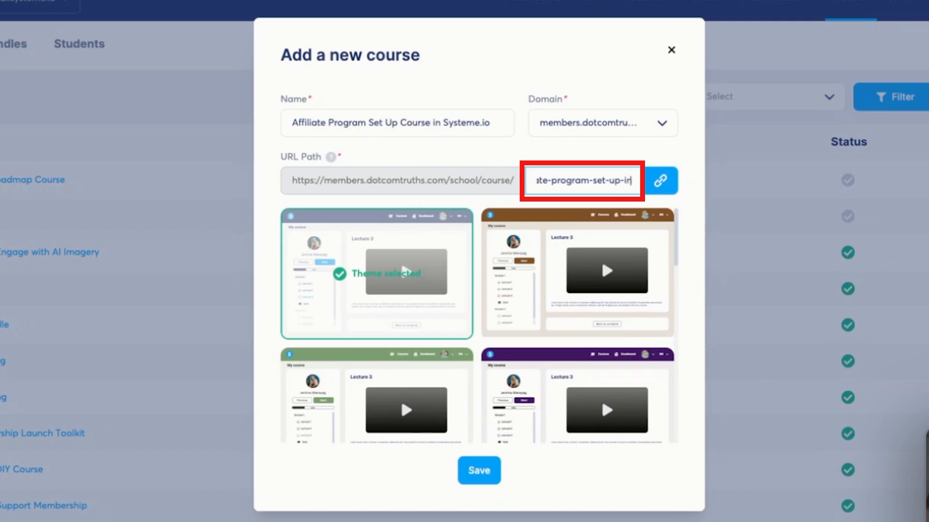
pyautogui.write('-systeme')
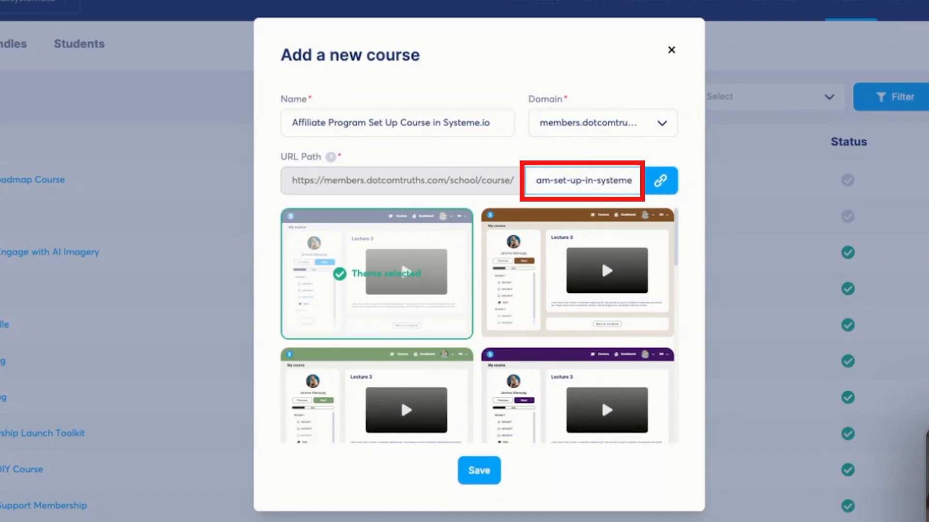
pyautogui.write('io')
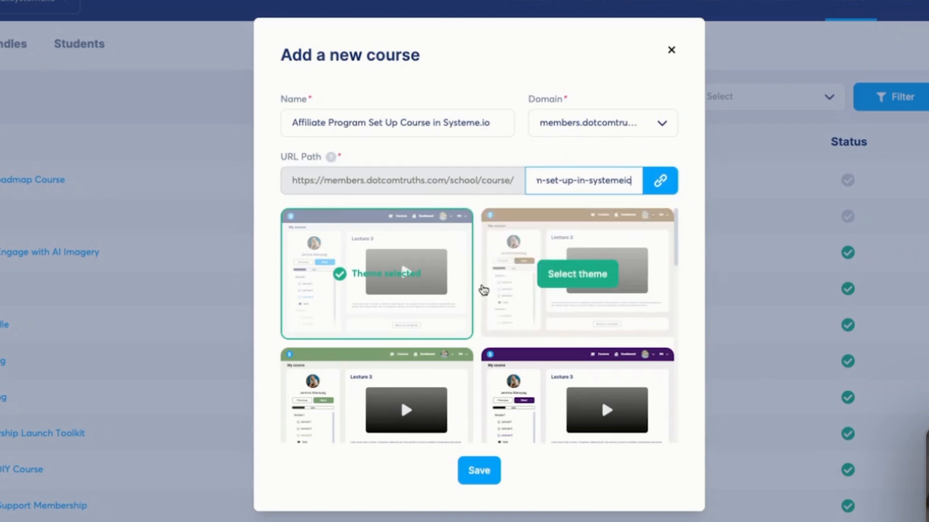
pyautogui.scroll(-5, 481, 289)
pyautogui.scroll(-3, 482, 289)
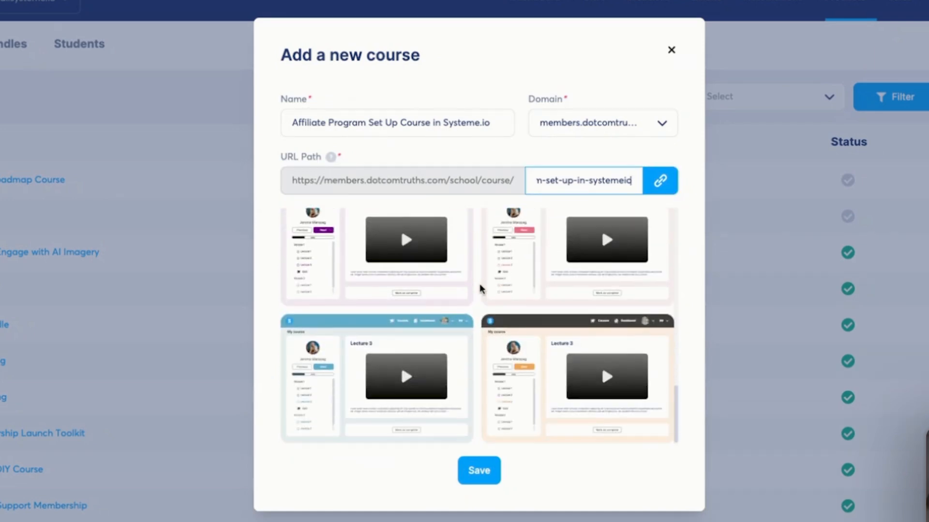
pyautogui.moveTo(563, 350)
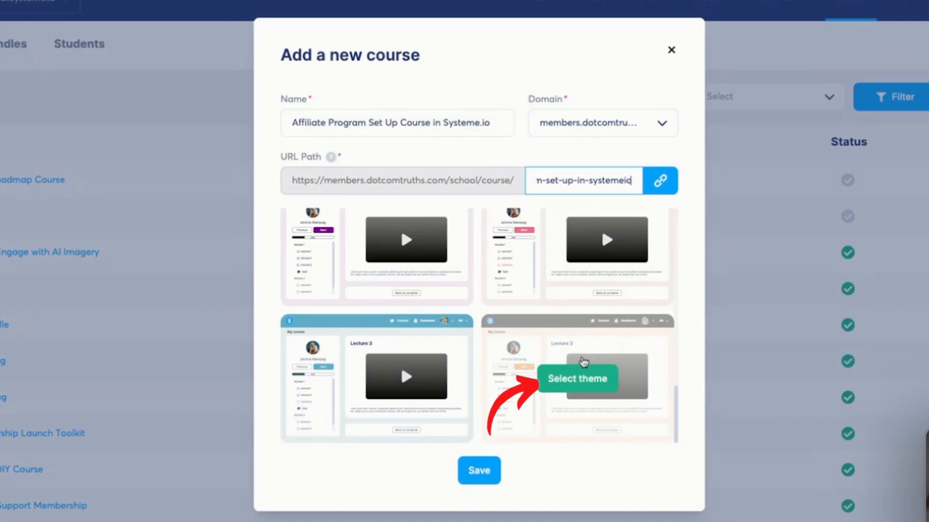
pyautogui.click(598, 378)
pyautogui.click(486, 472)
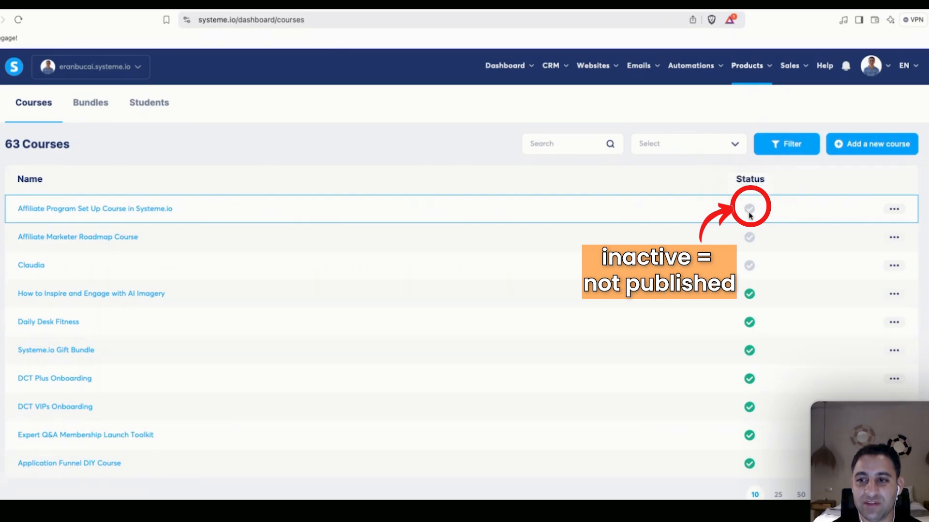
# Check the new course's empty curriculum, then bring up that course's row action menu.
pyautogui.moveTo(750, 216)
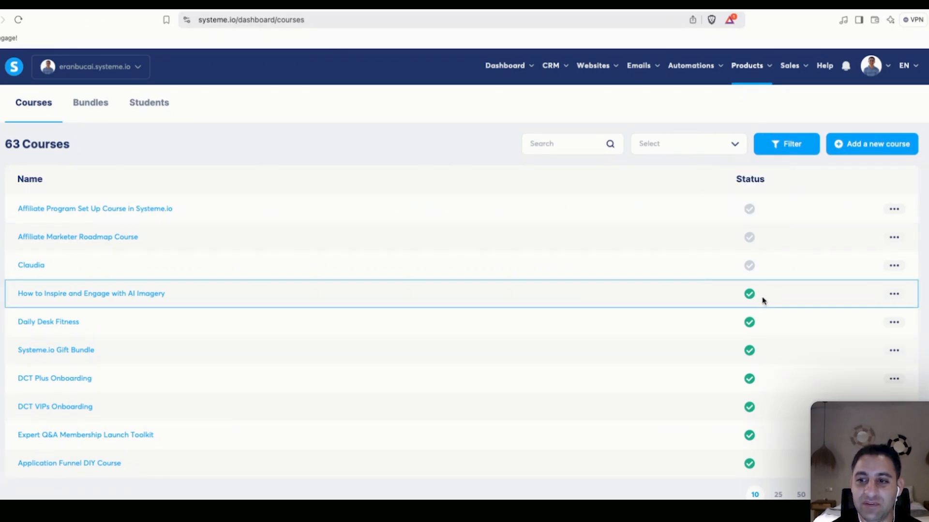
pyautogui.moveTo(750, 295)
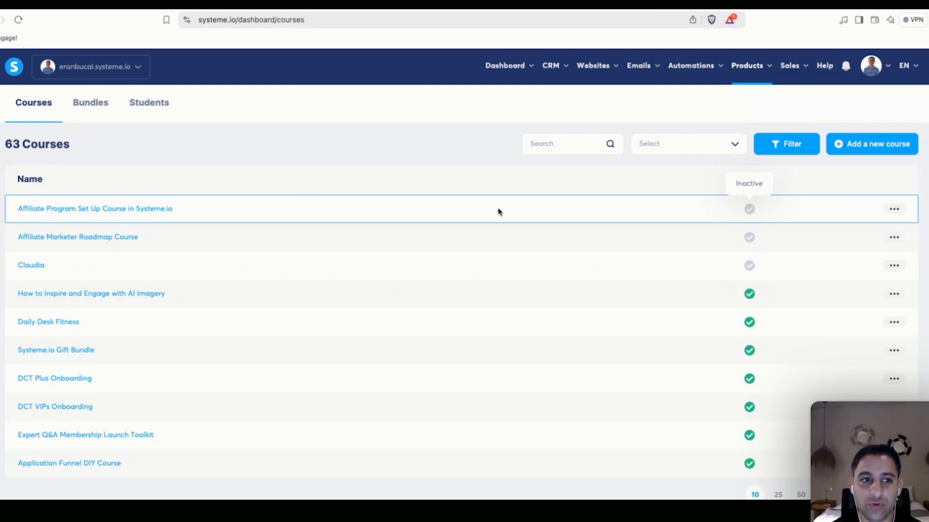
pyautogui.click(148, 210)
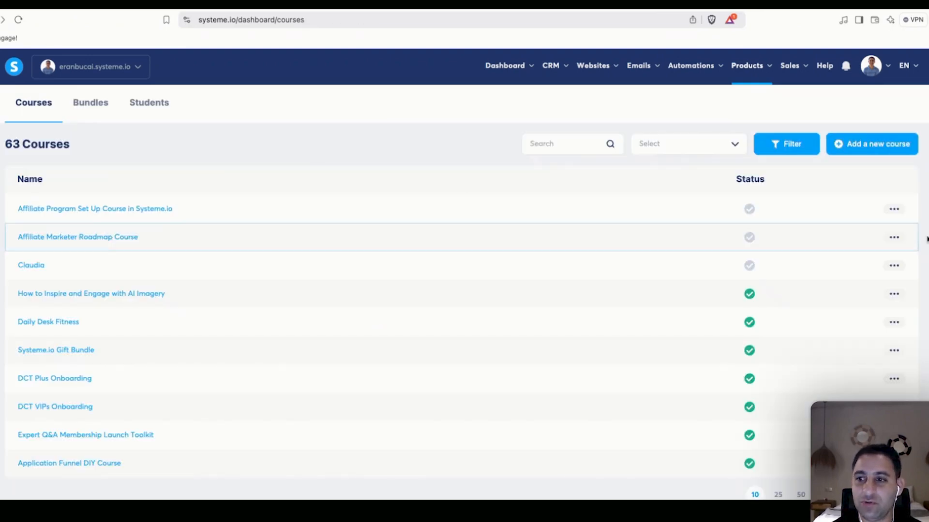
pyautogui.click(895, 210)
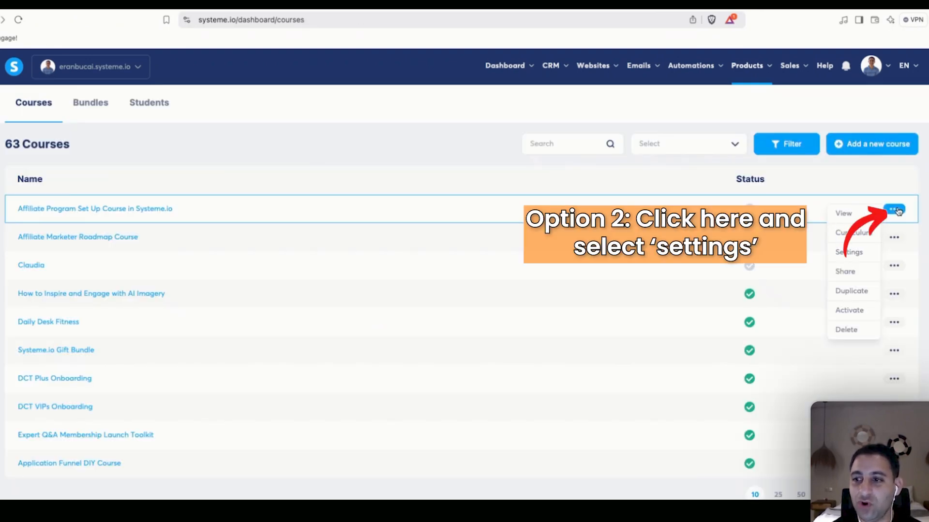
# In course settings, keep English, fill in the instructor's name, and open the member area in a new tab.
pyautogui.click(858, 257)
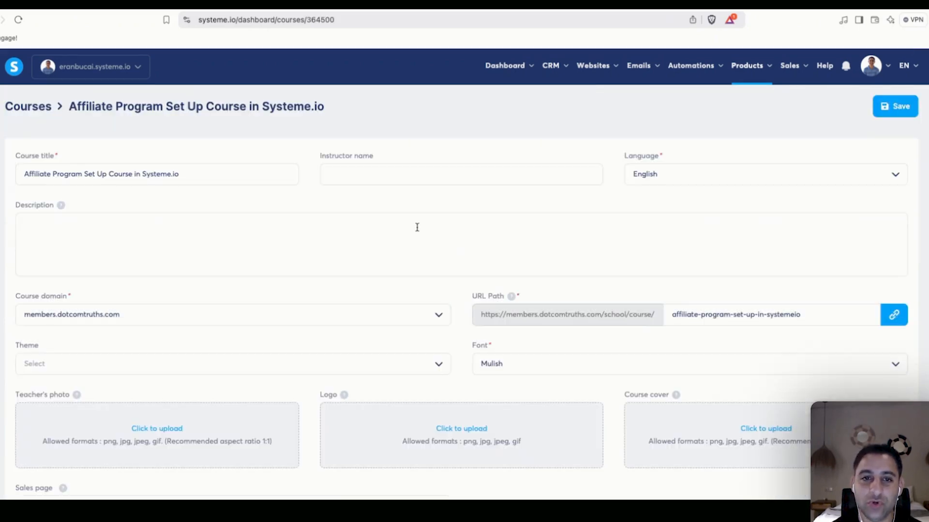
pyautogui.click(690, 172)
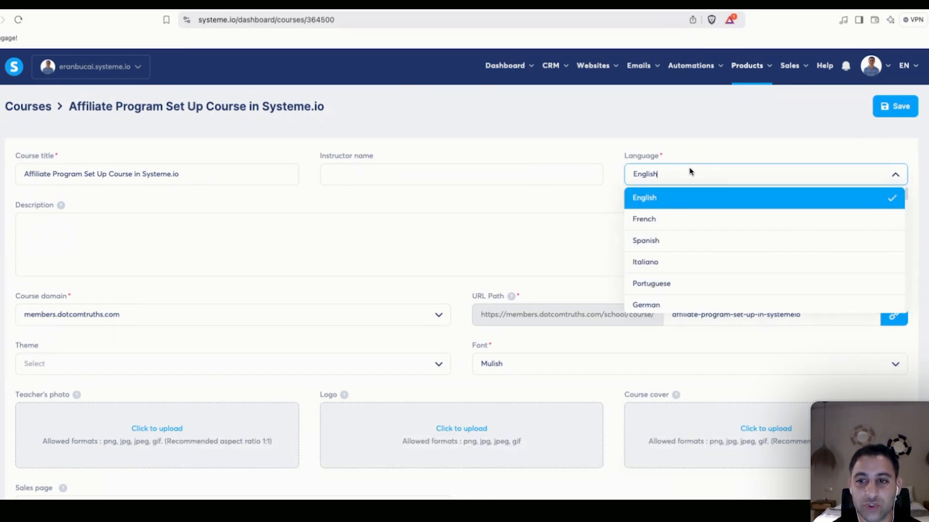
pyautogui.click(598, 154)
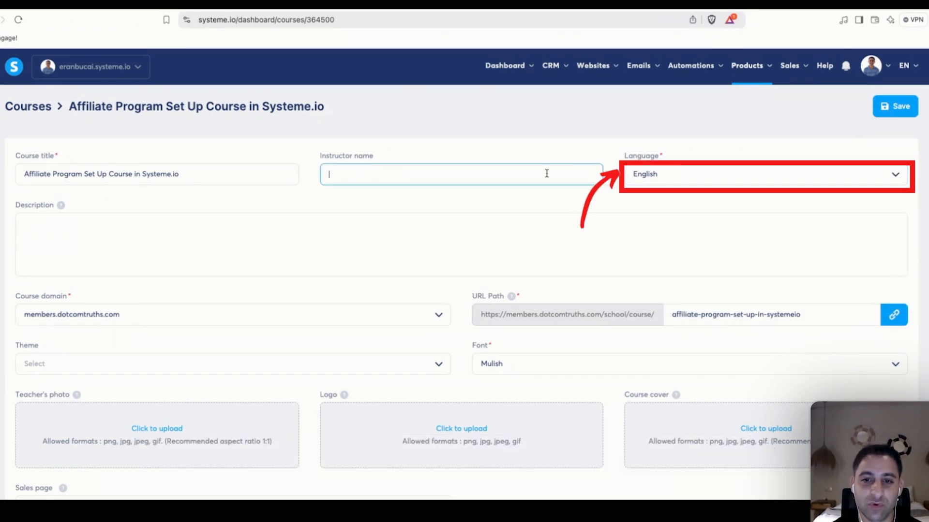
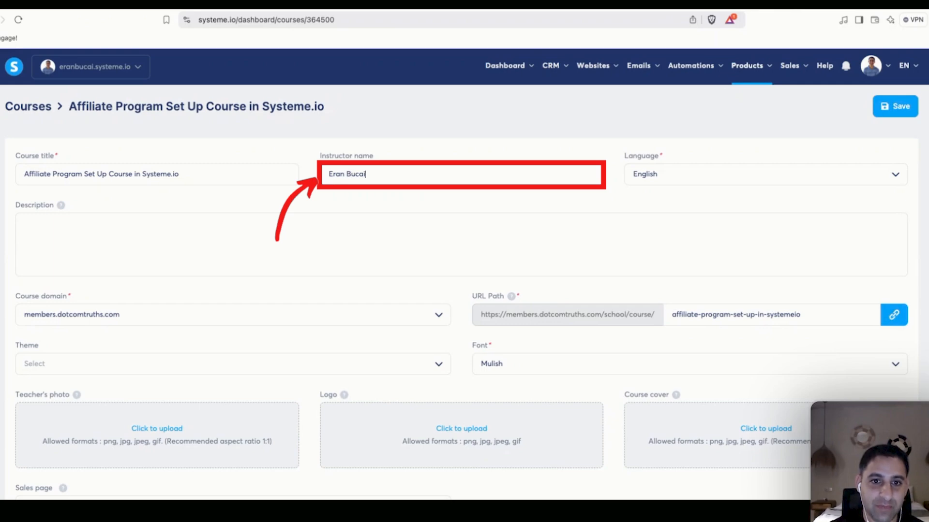
pyautogui.click(60, 205)
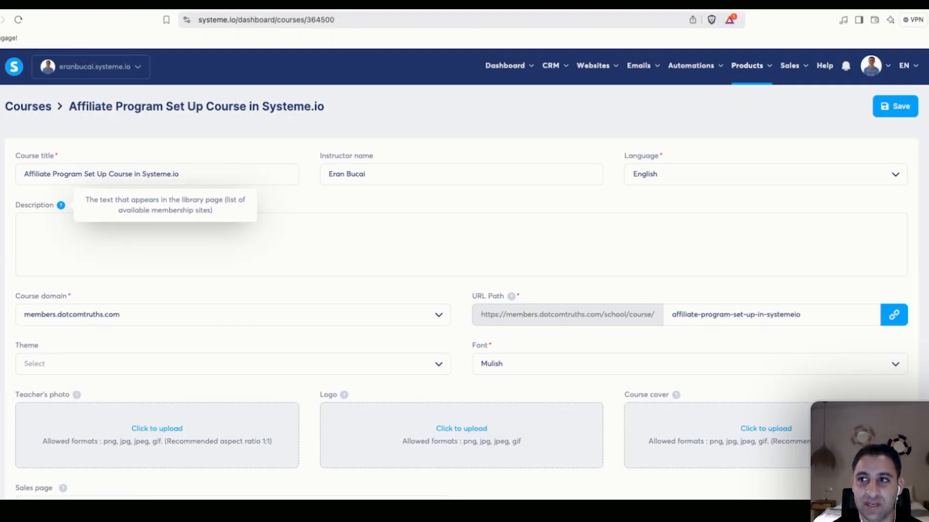
pyautogui.press('super+t')
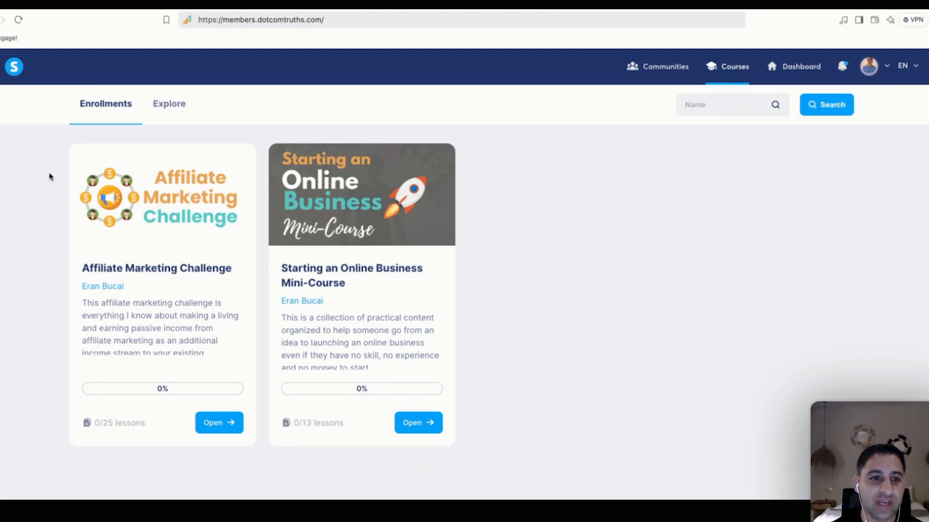
# Compare Explore-tab course cards with and without covers, highlighting their titles, descriptions and instructors.
pyautogui.click(164, 109)
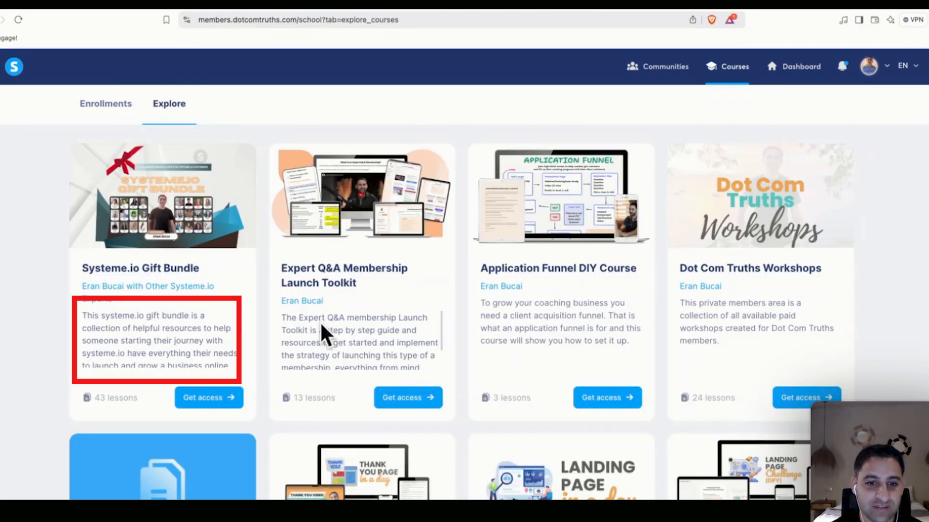
pyautogui.moveTo(279, 319); pyautogui.dragTo(428, 365)
pyautogui.moveTo(482, 304); pyautogui.dragTo(564, 329)
pyautogui.click(628, 341)
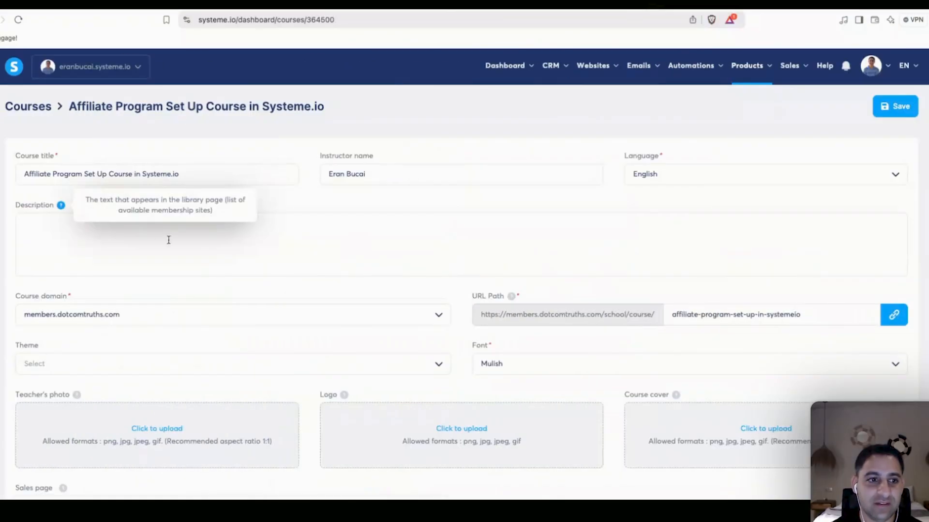
pyautogui.click(136, 238)
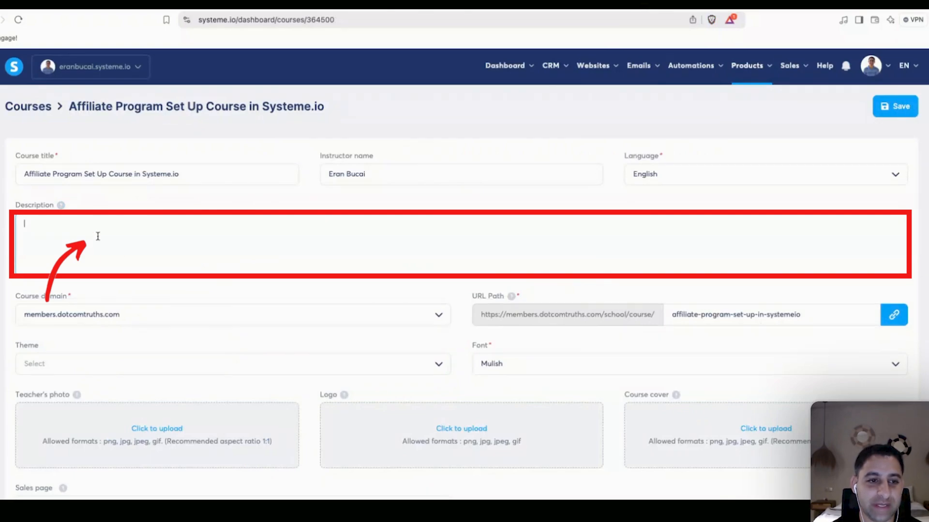
pyautogui.scroll(-2, 720, 382)
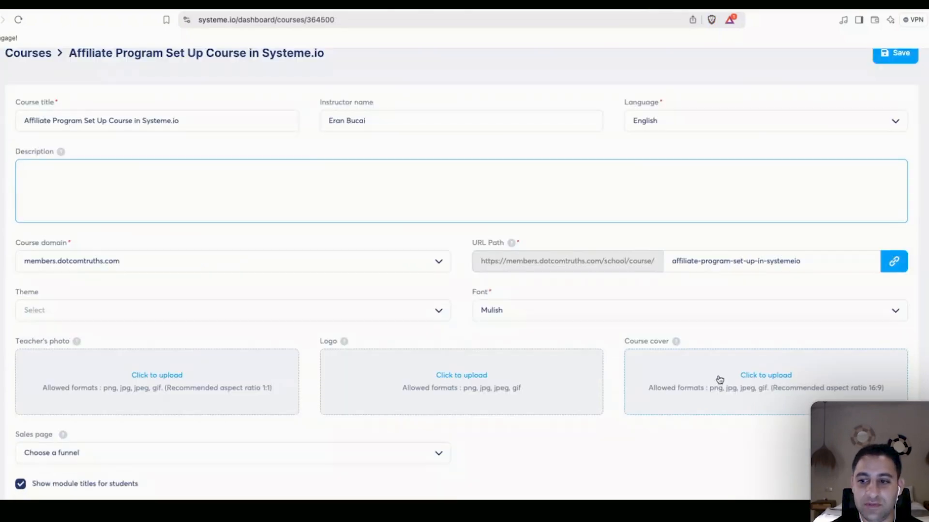
pyautogui.moveTo(676, 344)
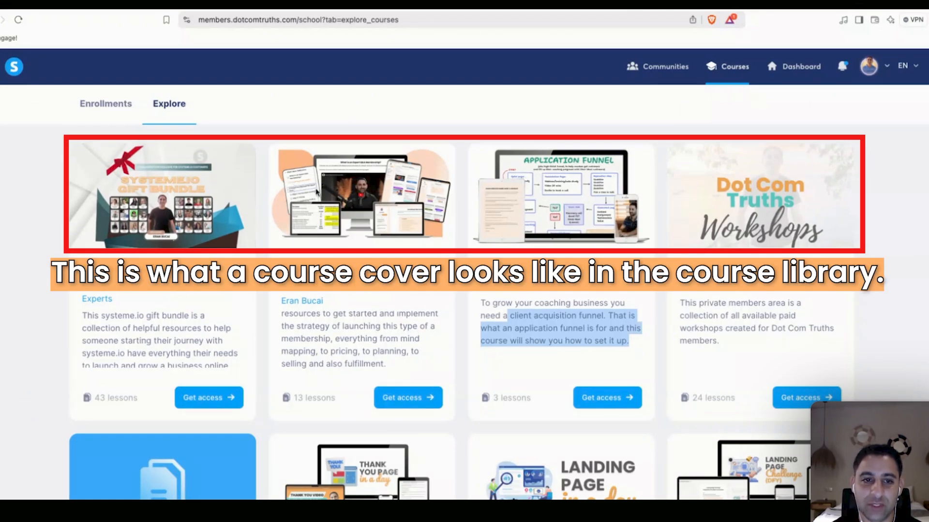
pyautogui.scroll(-3, 313, 194)
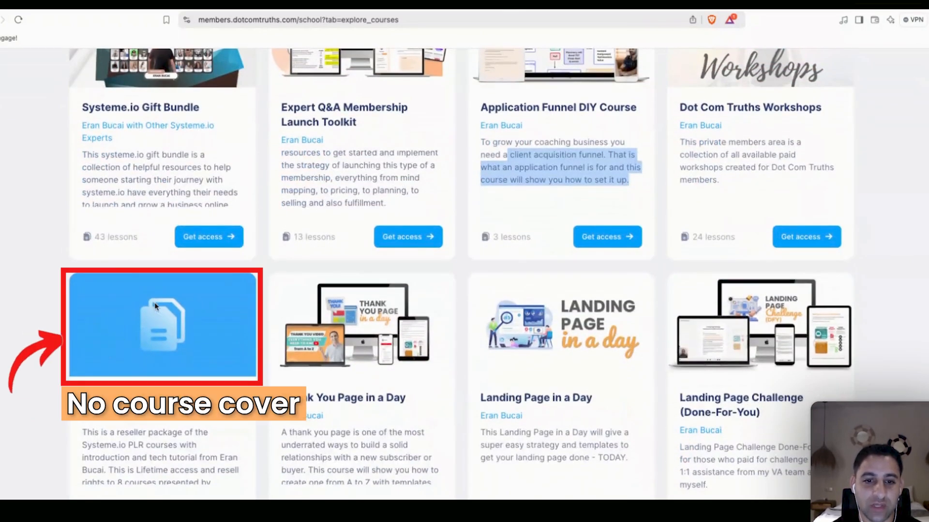
pyautogui.scroll(3, 154, 338)
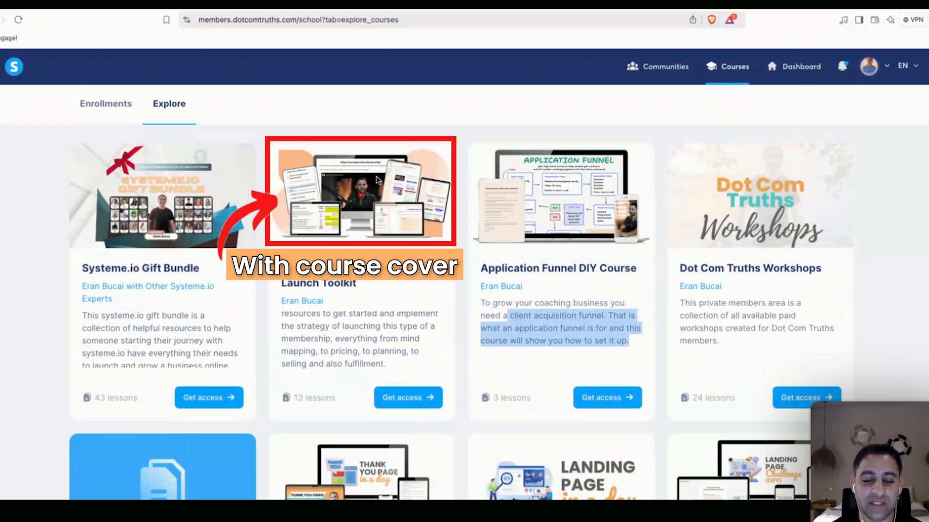
pyautogui.moveTo(281, 268); pyautogui.dragTo(346, 269)
pyautogui.moveTo(281, 300); pyautogui.dragTo(529, 410)
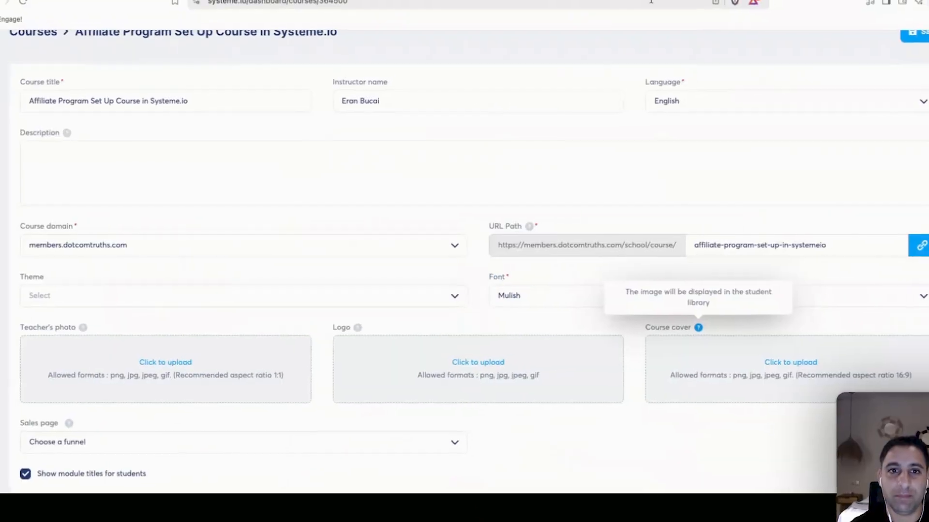
# Set the course font to Poppins.
pyautogui.click(256, 172)
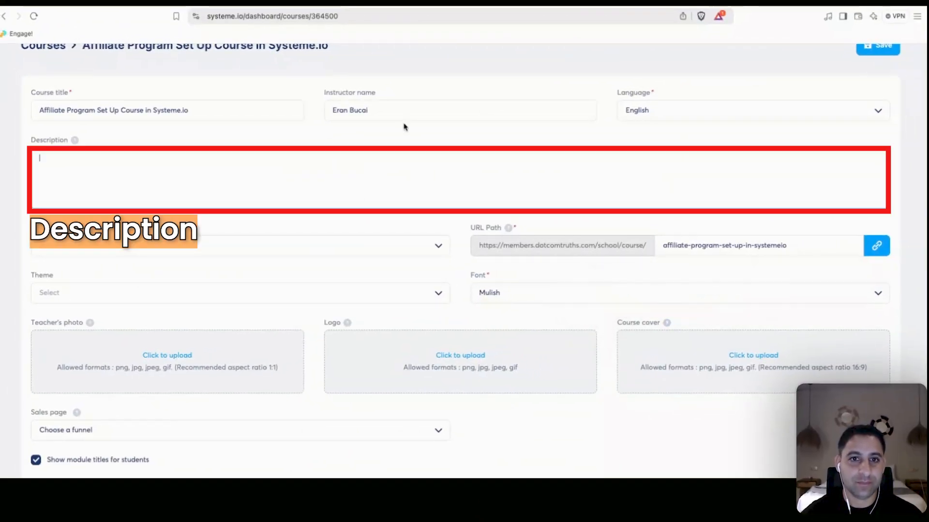
pyautogui.click(408, 107)
pyautogui.click(226, 113)
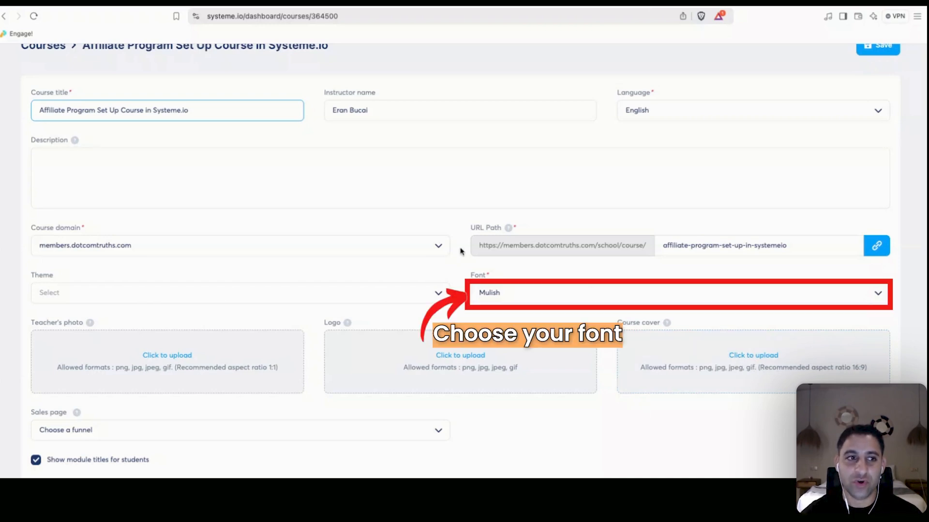
pyautogui.click(566, 294)
pyautogui.write('p')
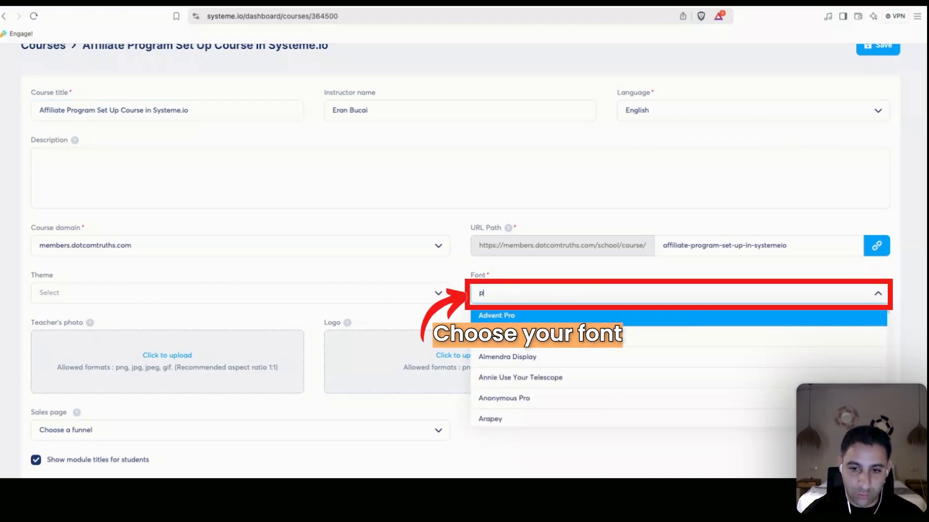
pyautogui.write('op')
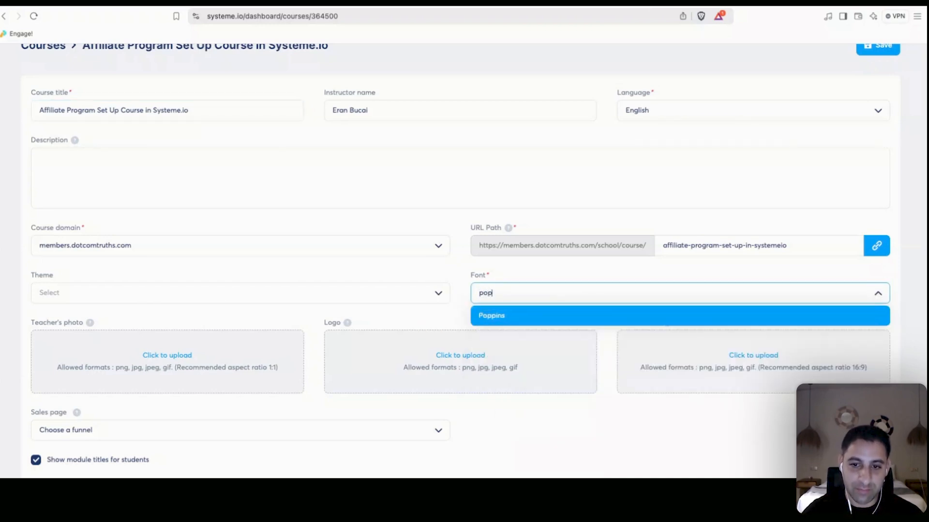
pyautogui.click(566, 314)
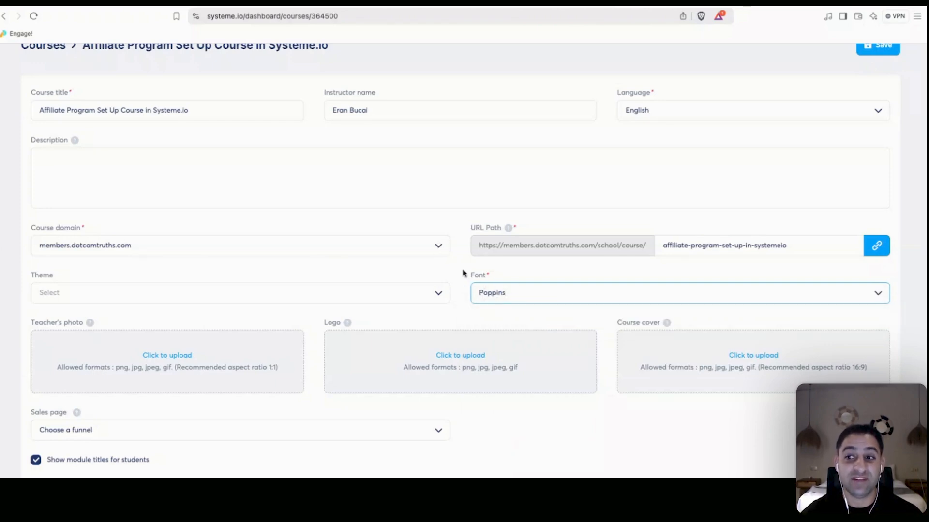
# Write a course description about building a traffic strategy with affiliates promoting your products and services.
pyautogui.scroll(1, 133, 207)
pyautogui.click(133, 207)
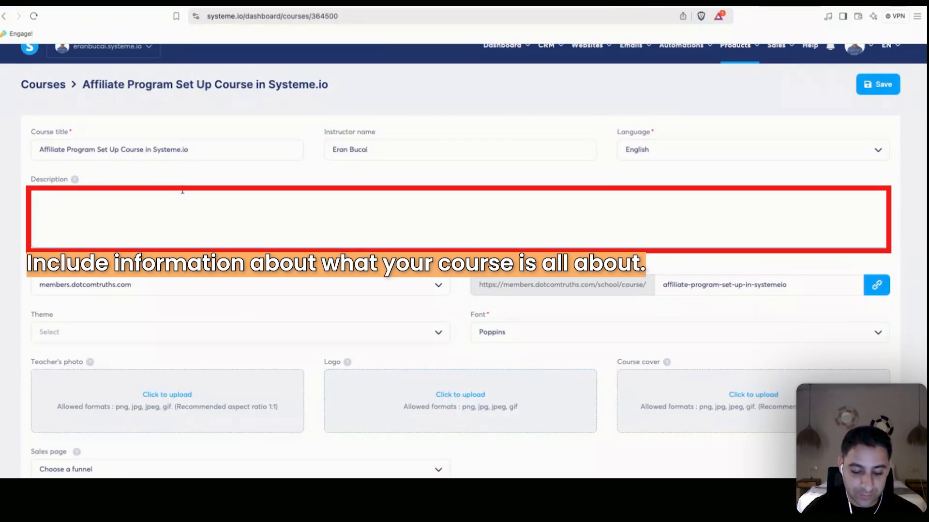
pyautogui.write('This course will walk')
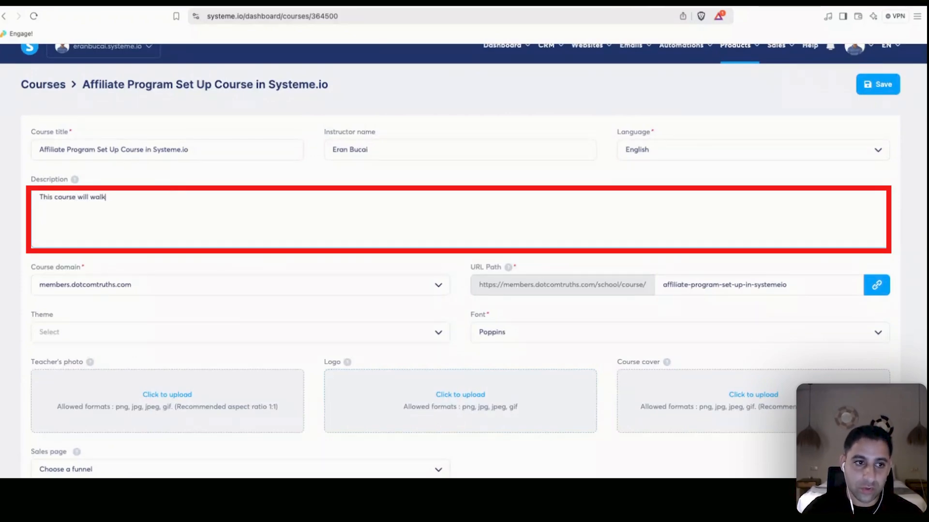
pyautogui.write(' you through from A to Z')
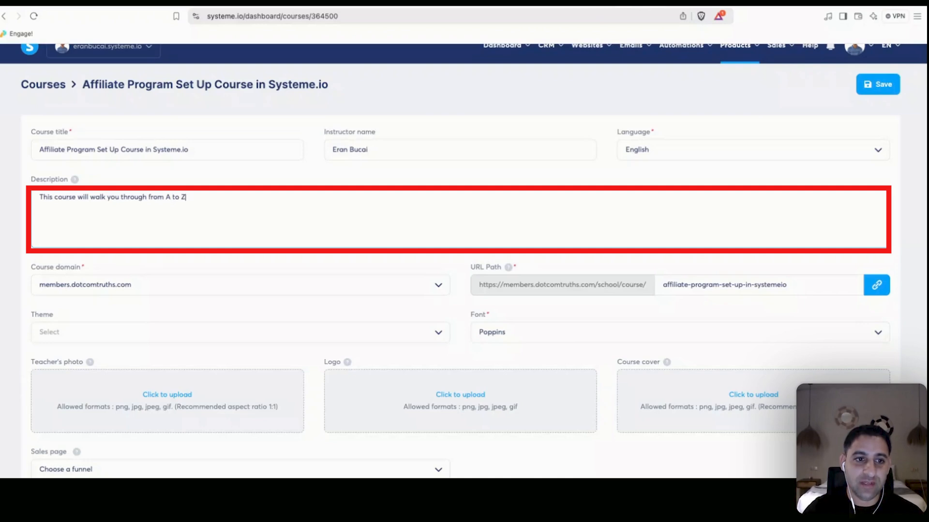
pyautogui.write(' how to set up your o')
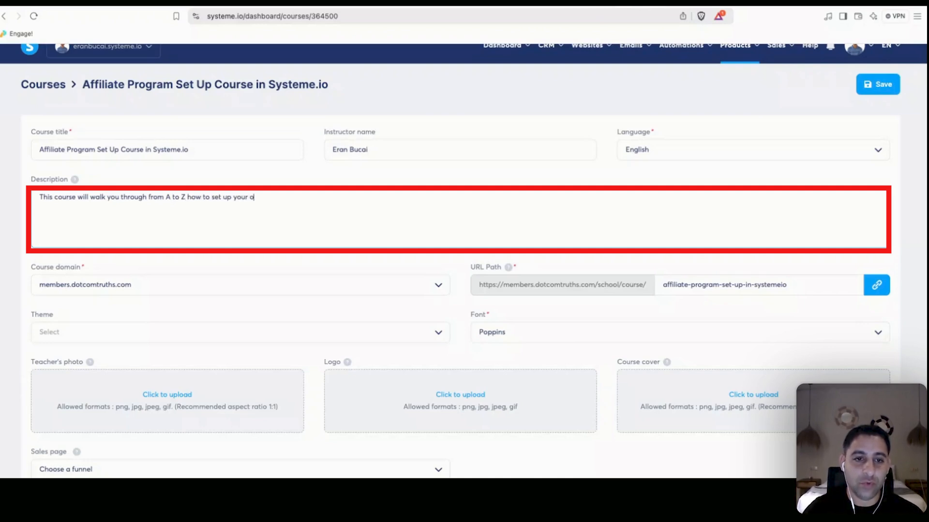
pyautogui.write('wn affiliate program so you can recrui')
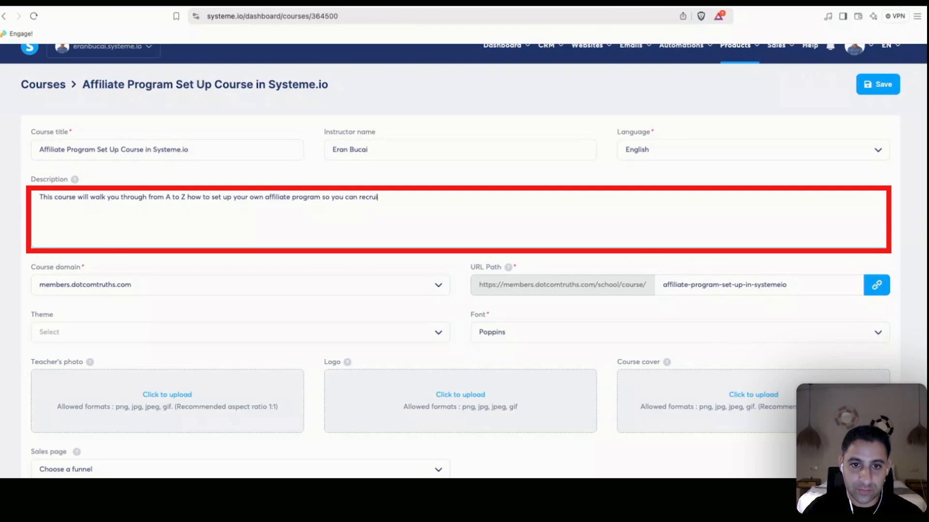
pyautogui.write('t affiliates to promote')
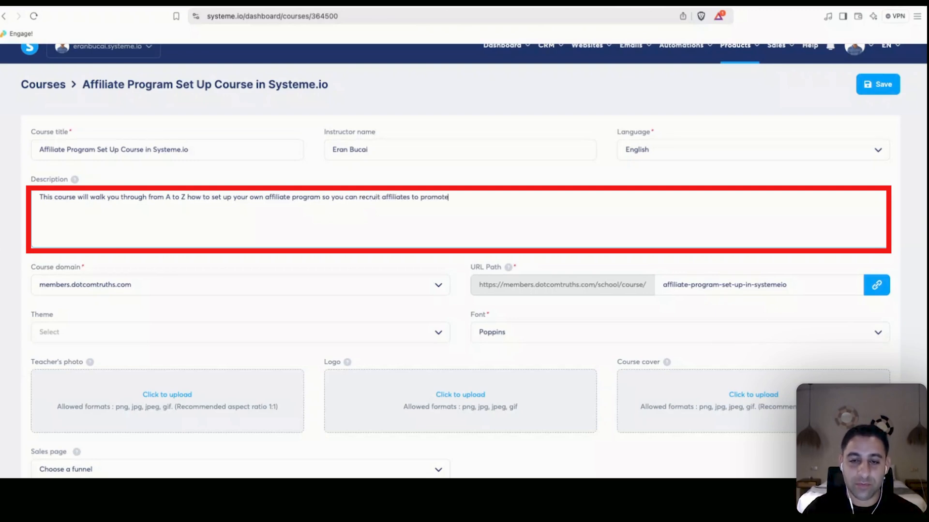
pyautogui.write(' your products and s')
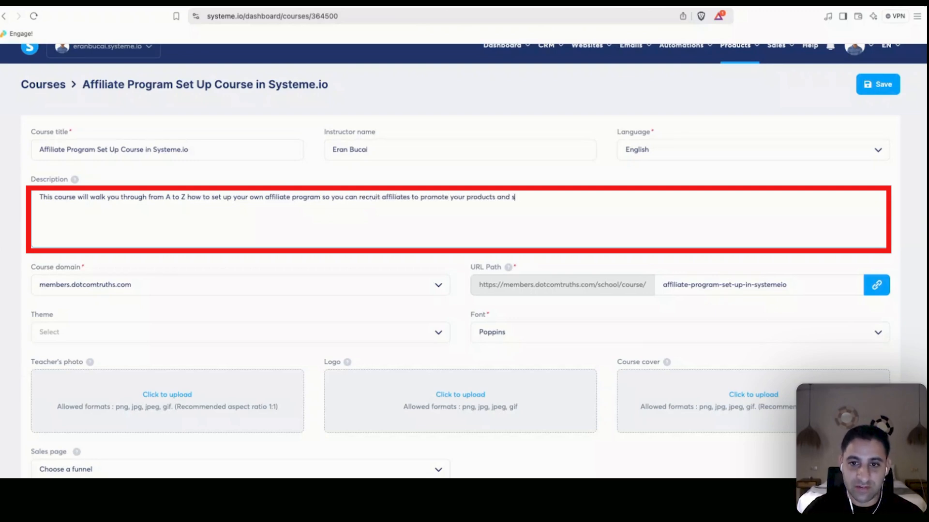
pyautogui.write('ervices and earn a')
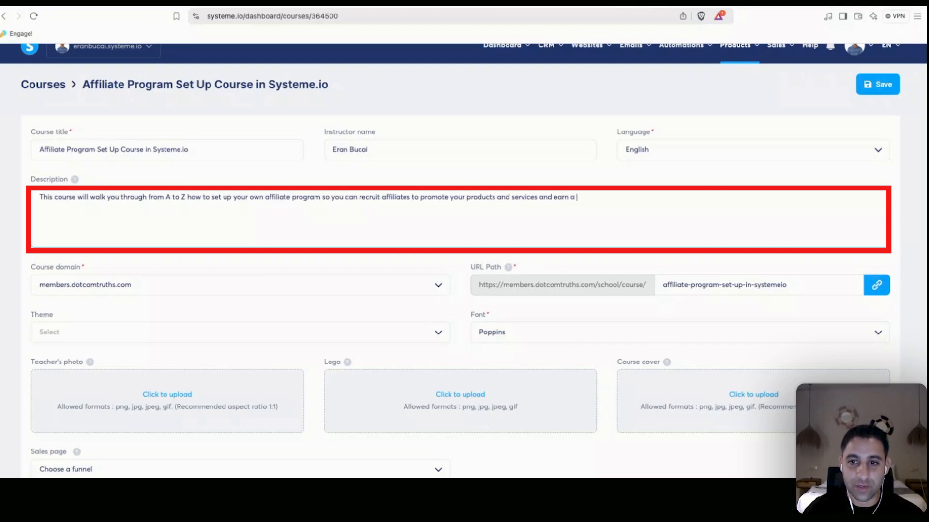
pyautogui.write(' commission paid by you as a t')
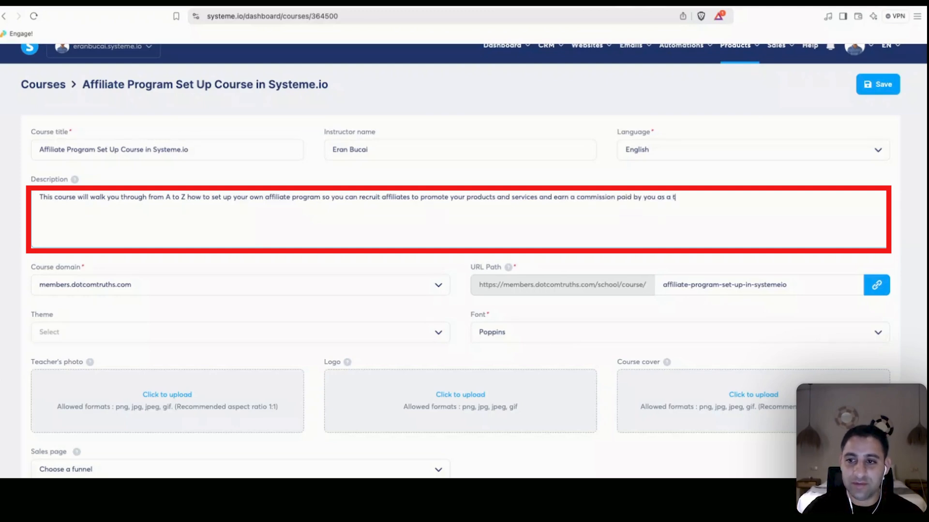
pyautogui.write('ahnk youfor t')
pyautogui.press('BackSpace')
pyautogui.press('BackSpace')
pyautogui.write('their marketing effi')
pyautogui.press('BackSpace')
pyautogui.write('orts. ')
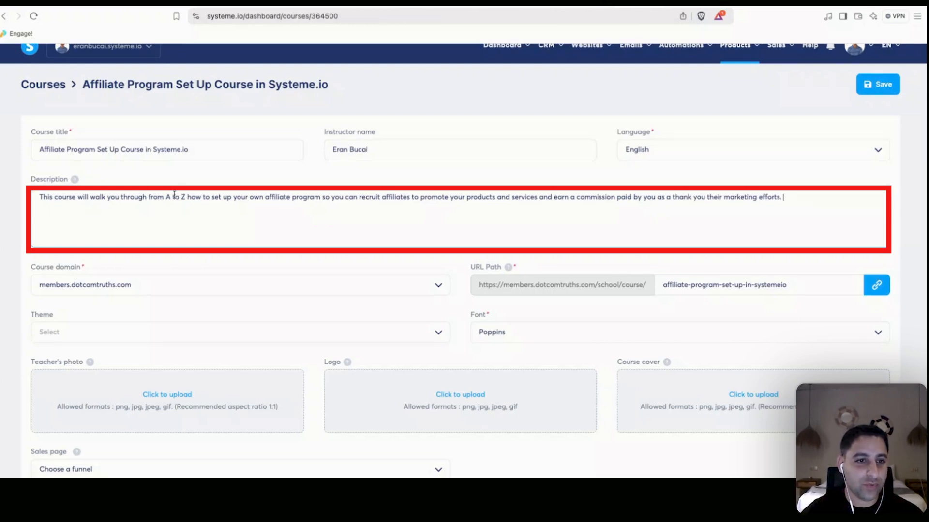
pyautogui.write('creating a traf')
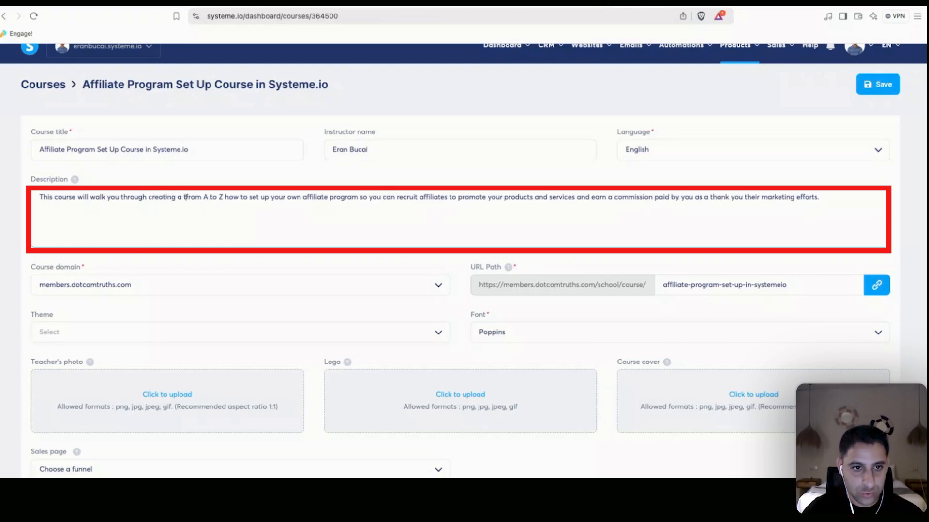
pyautogui.write('fic strategy to your o')
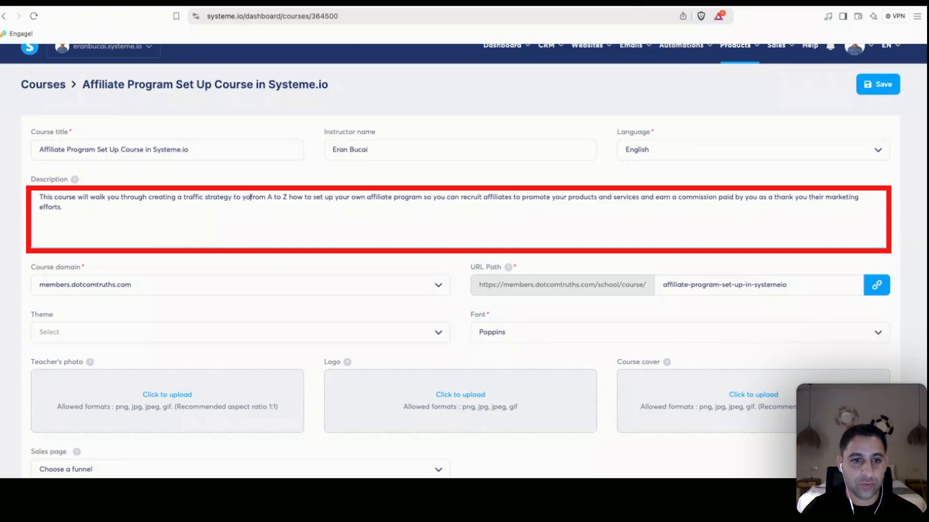
pyautogui.press('BackSpace')
pyautogui.write('products and services')
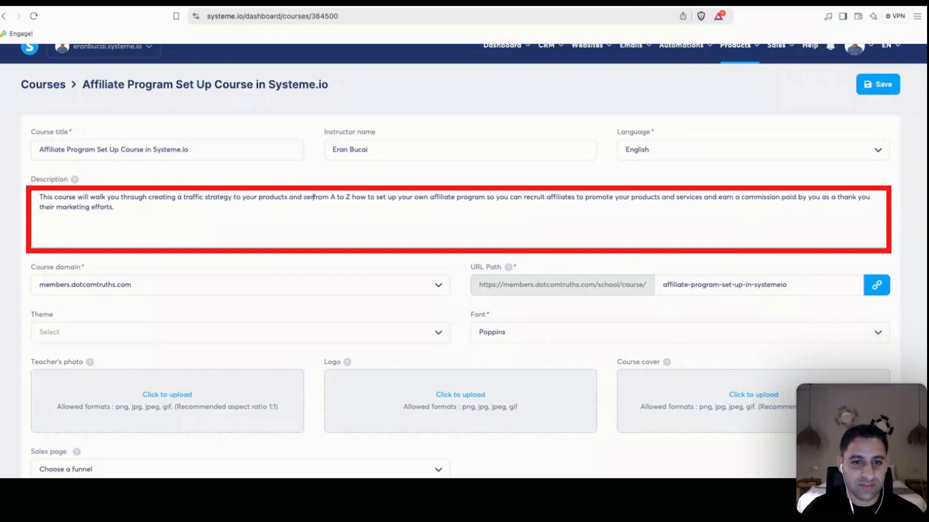
pyautogui.write(' using affiliates')
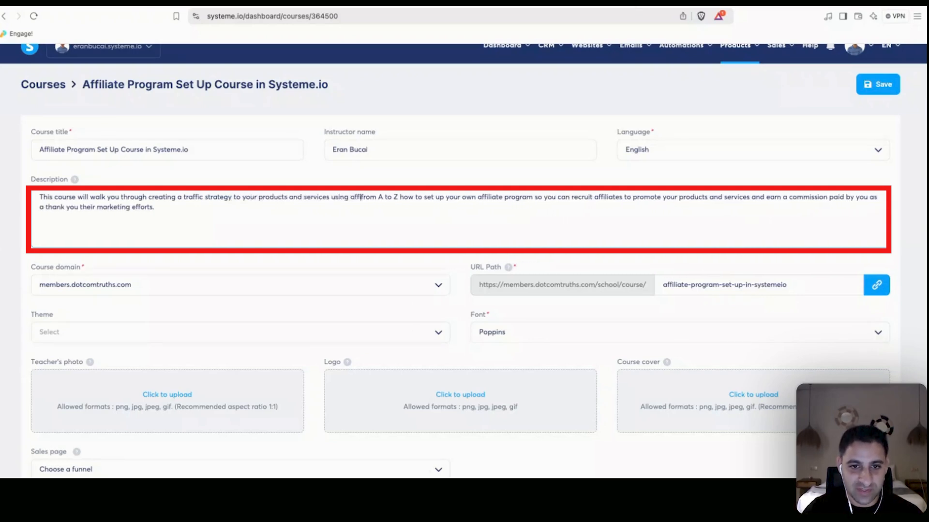
pyautogui.press('shift+super+Down')
pyautogui.write('.')
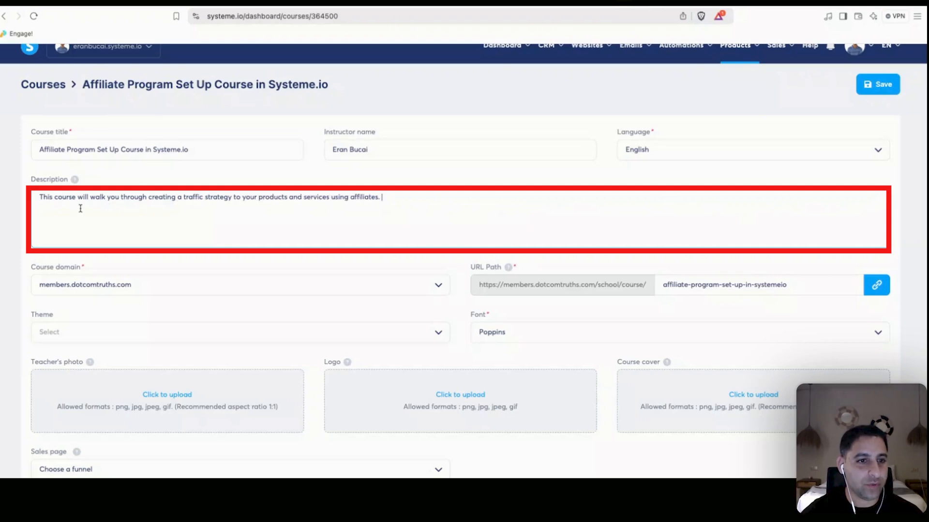
pyautogui.press('BackSpace')
pyautogui.write('and having them prom')
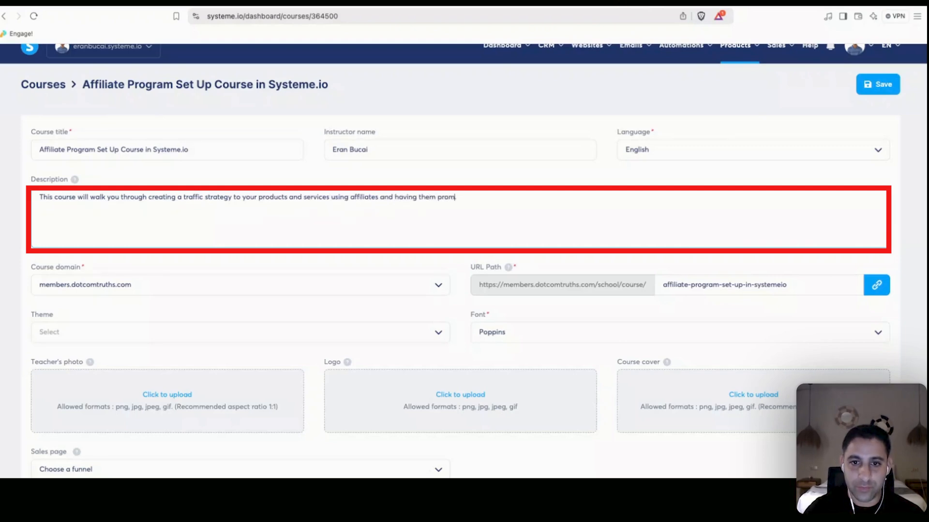
pyautogui.write('ote your own products a')
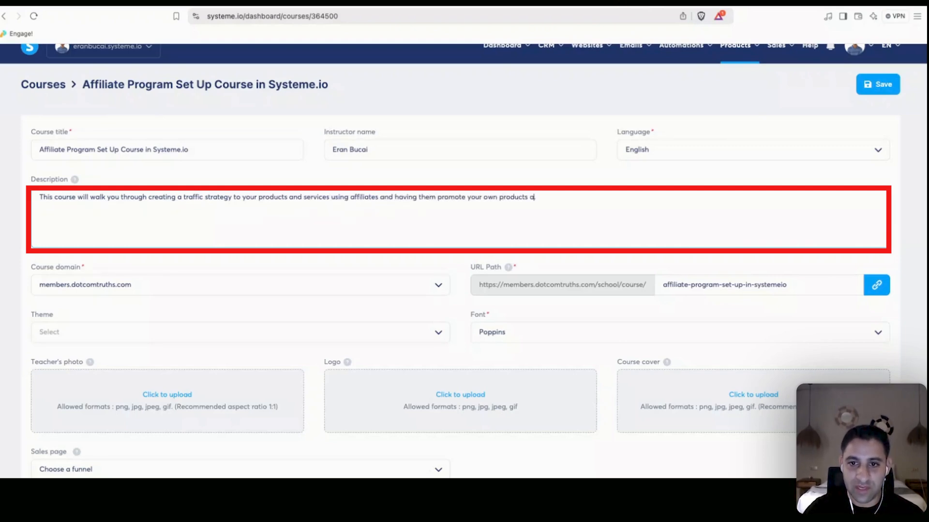
pyautogui.write('nd services.')
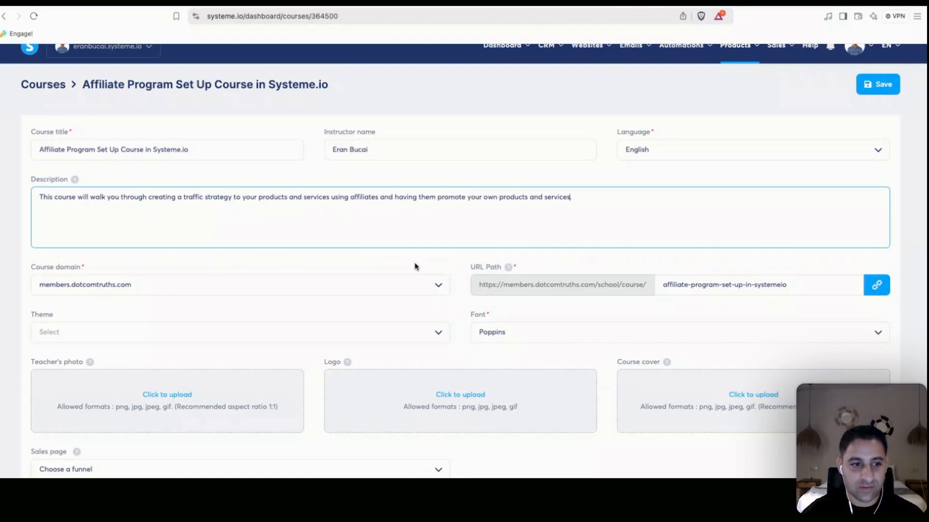
# Upload the cropped teacher photo and the DOTCOM TRUTHS logo image to the course settings.
pyautogui.scroll(-2, 434, 299)
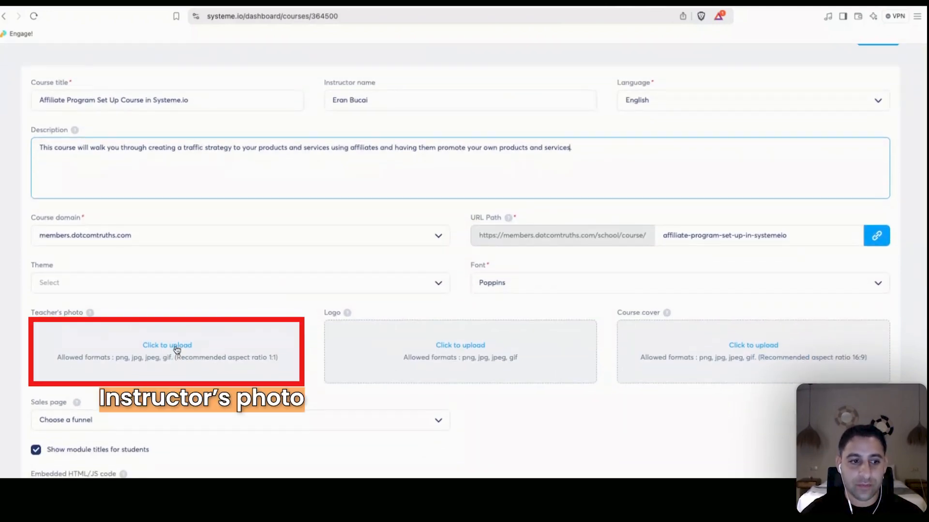
pyautogui.click(176, 347)
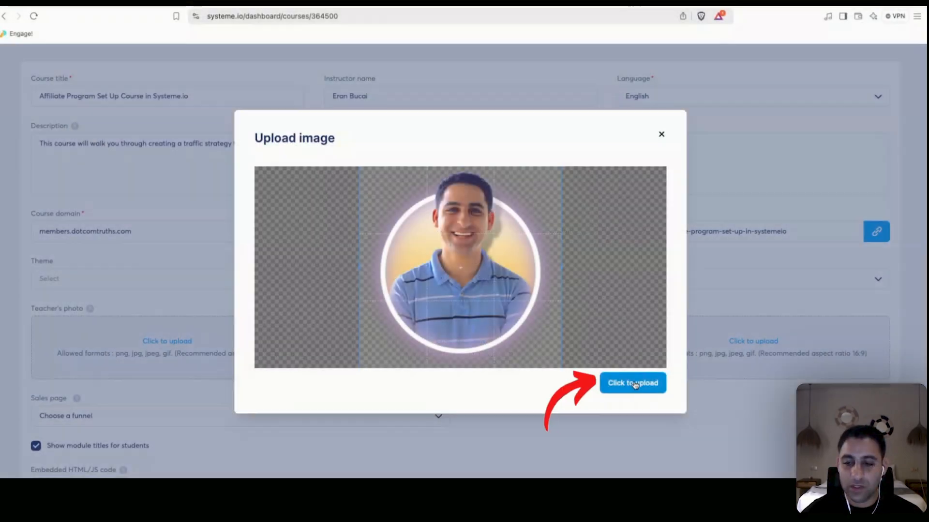
pyautogui.click(632, 381)
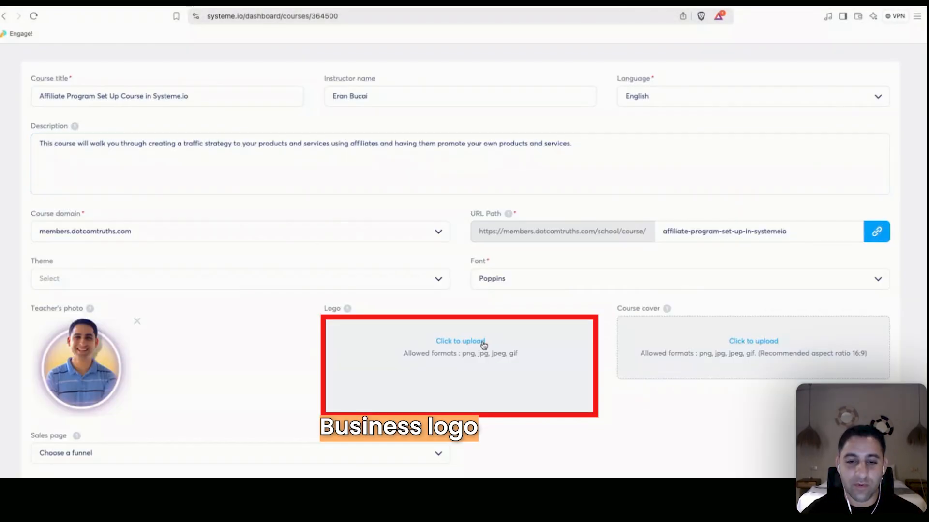
pyautogui.click(467, 341)
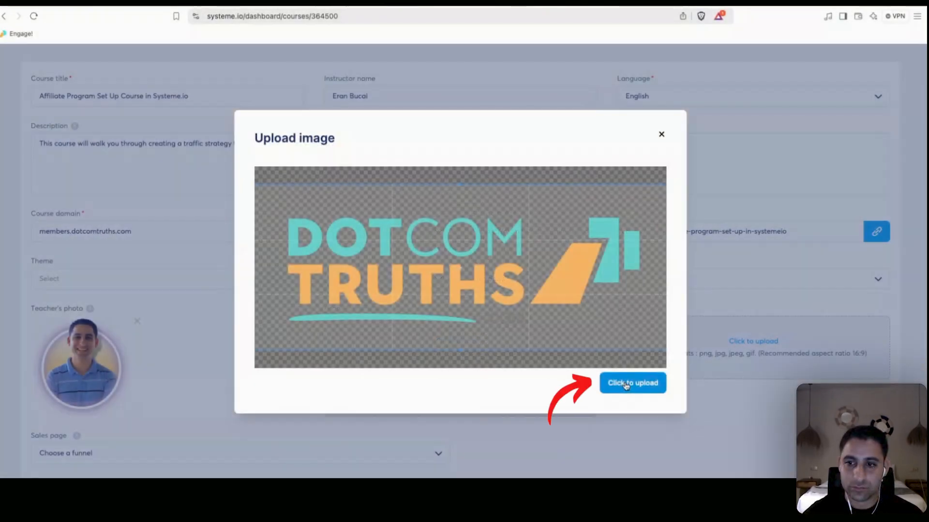
pyautogui.click(631, 381)
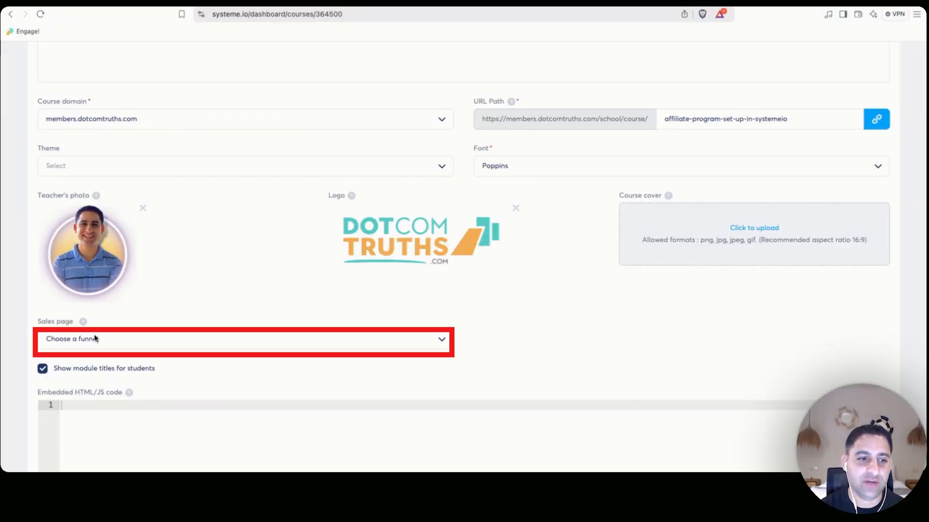
# Leave the Sales page funnel unset, save the settings, and go back to the 63-course list.
pyautogui.click(100, 337)
pyautogui.click(151, 316)
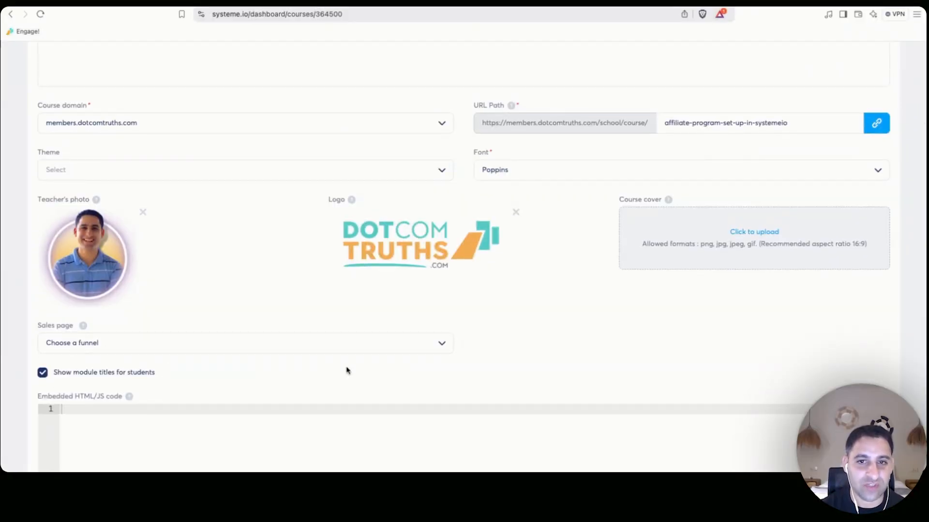
pyautogui.scroll(5, 346, 370)
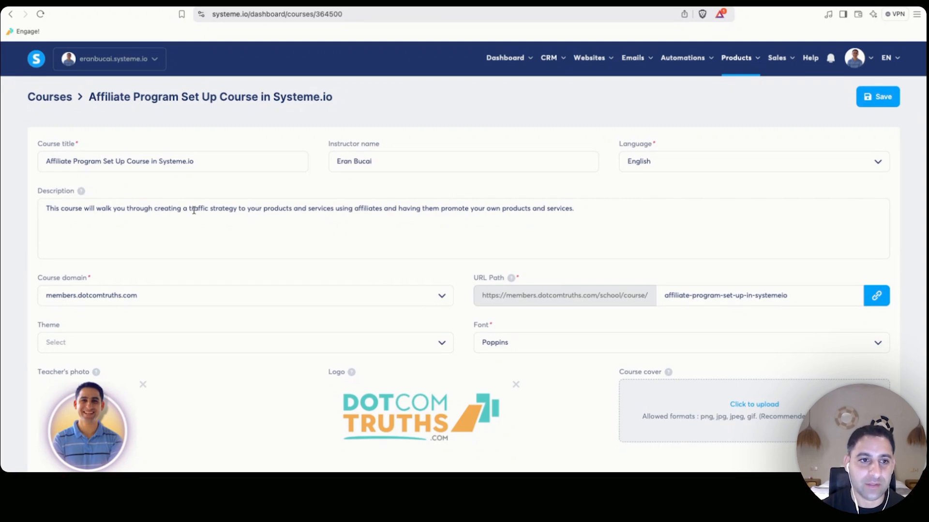
pyautogui.click(869, 100)
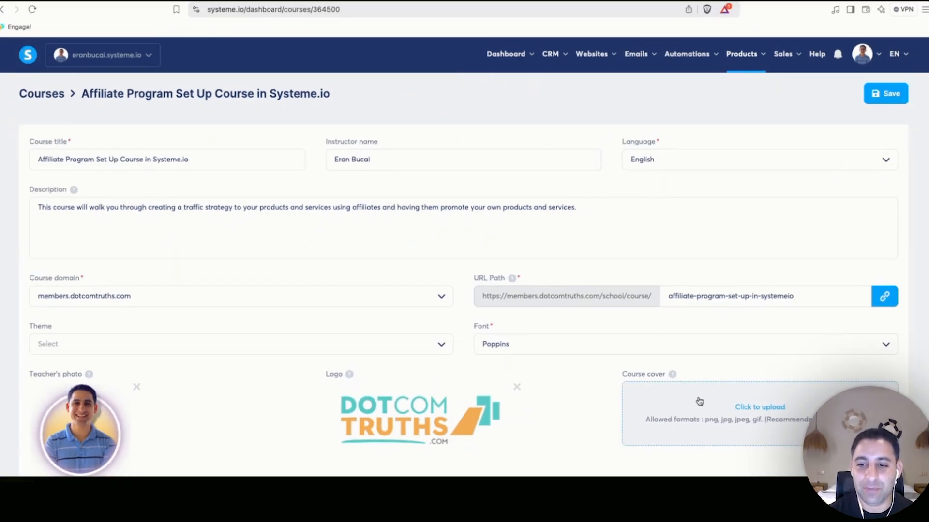
pyautogui.click(42, 94)
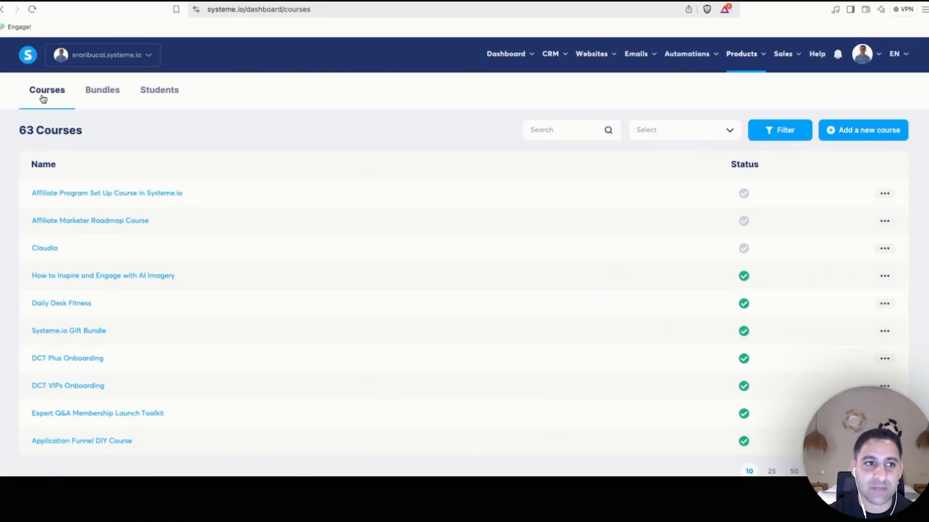
# Open Affiliate Program Set Up Course and launch its member-area view via 'View and customize theme'.
pyautogui.click(139, 196)
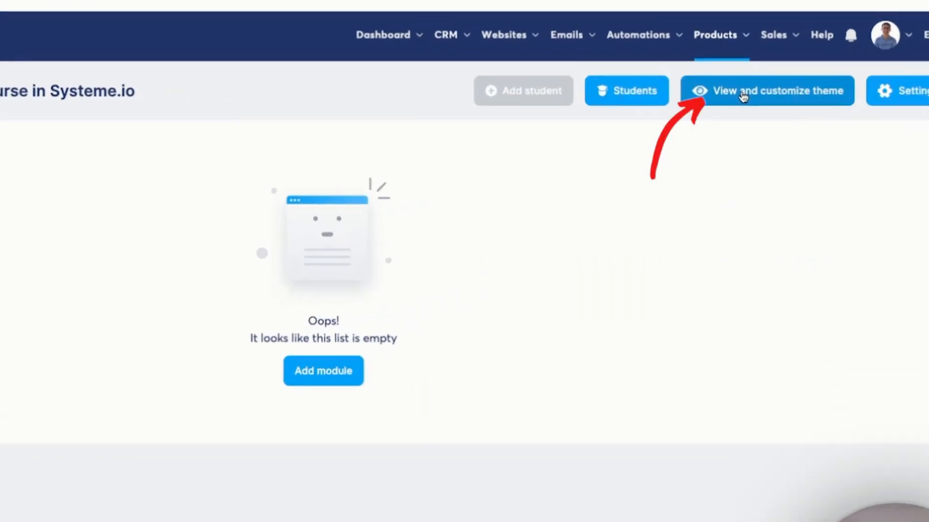
pyautogui.click(761, 97)
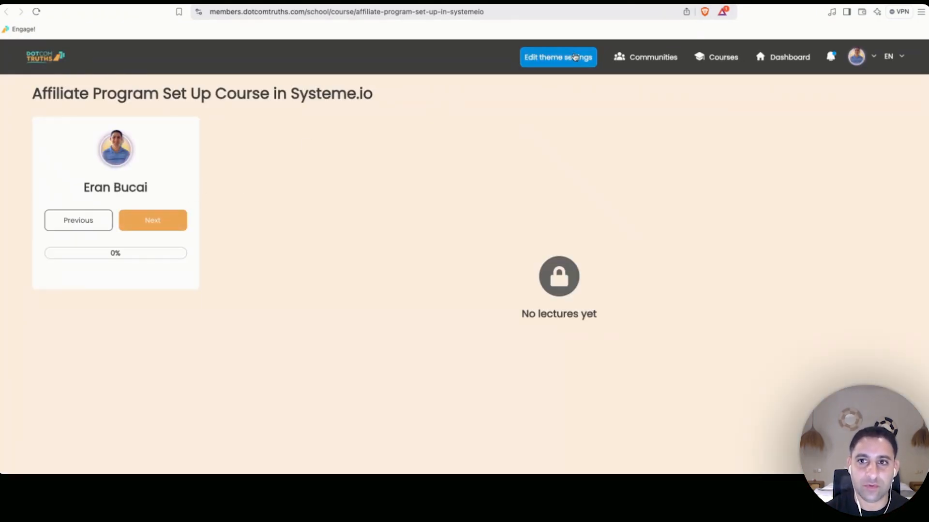
# Open the member-area theme settings, try a new custom theme, then switch back to DCT Orange.
pyautogui.click(567, 58)
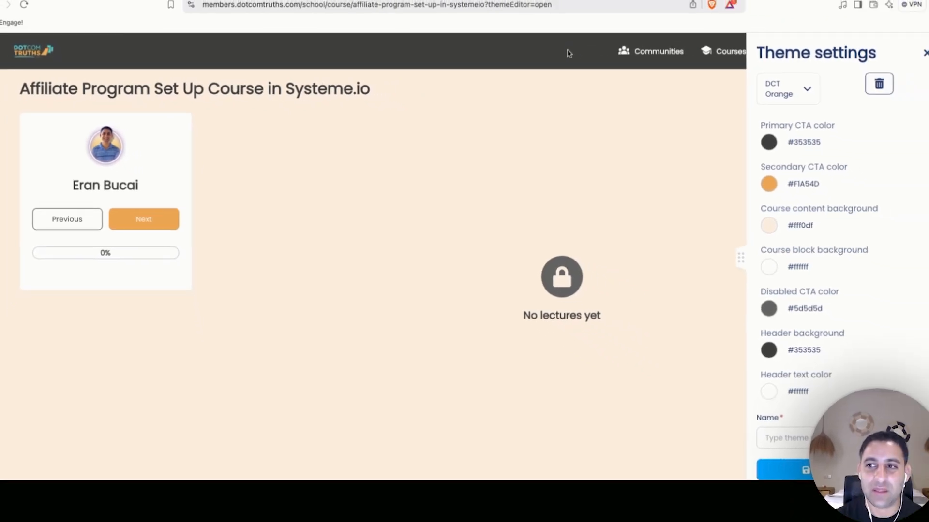
pyautogui.click(807, 92)
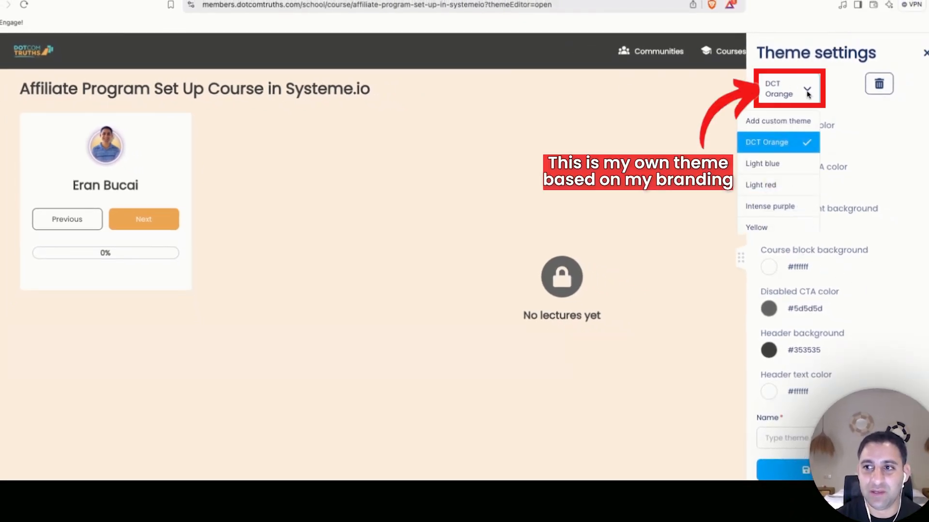
pyautogui.click(808, 94)
pyautogui.click(803, 91)
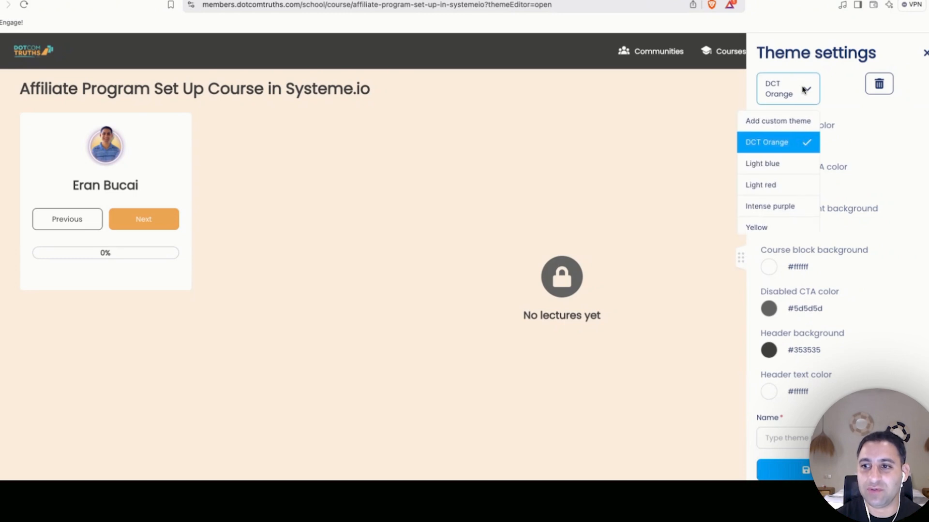
pyautogui.click(797, 122)
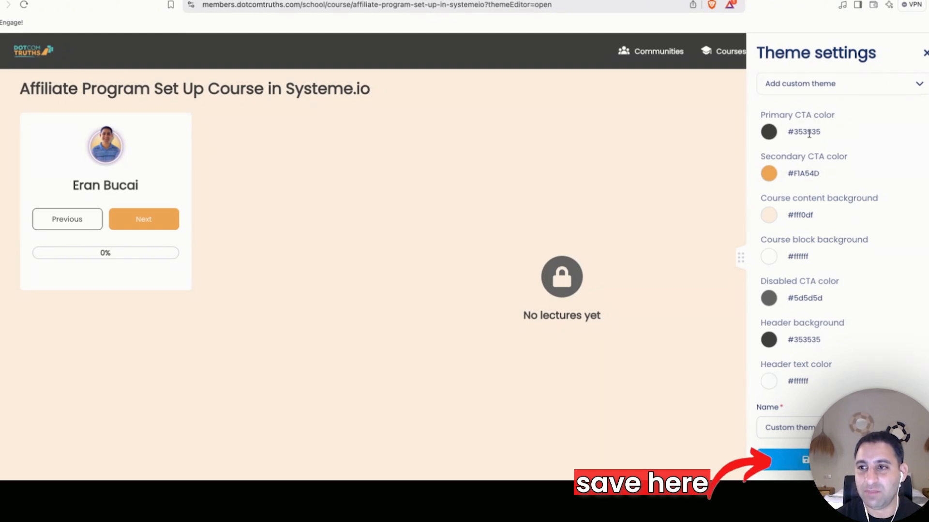
pyautogui.click(846, 86)
pyautogui.click(800, 132)
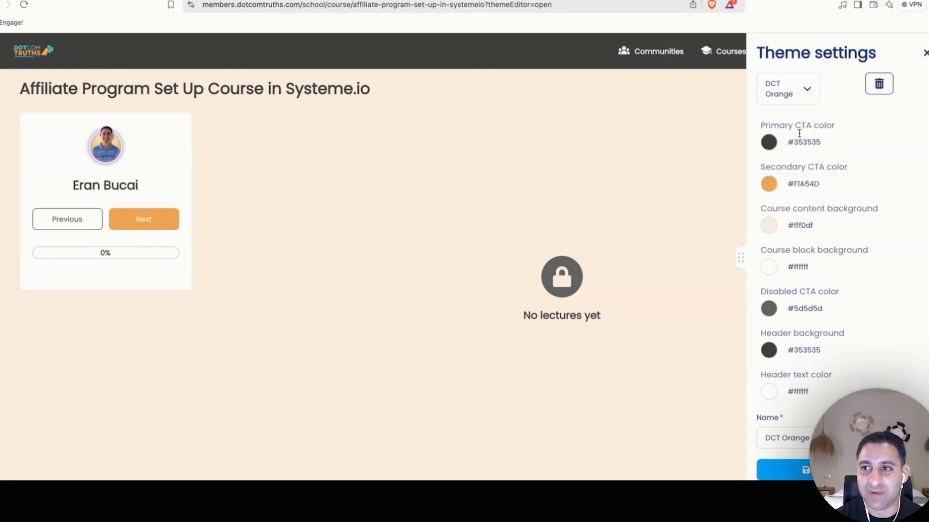
pyautogui.click(798, 92)
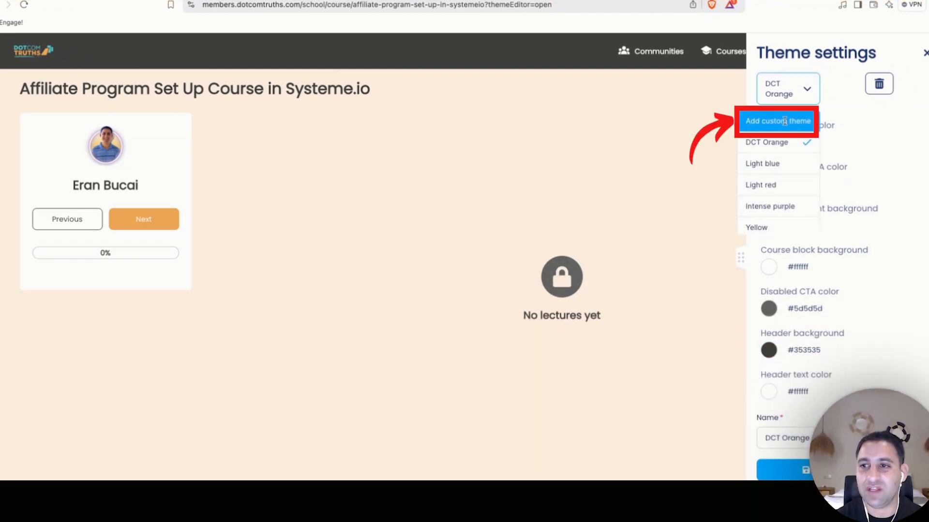
# Add a custom theme named 'DEMO Tutorial' and set its secondary colour to blue (#4e6df2).
pyautogui.click(784, 121)
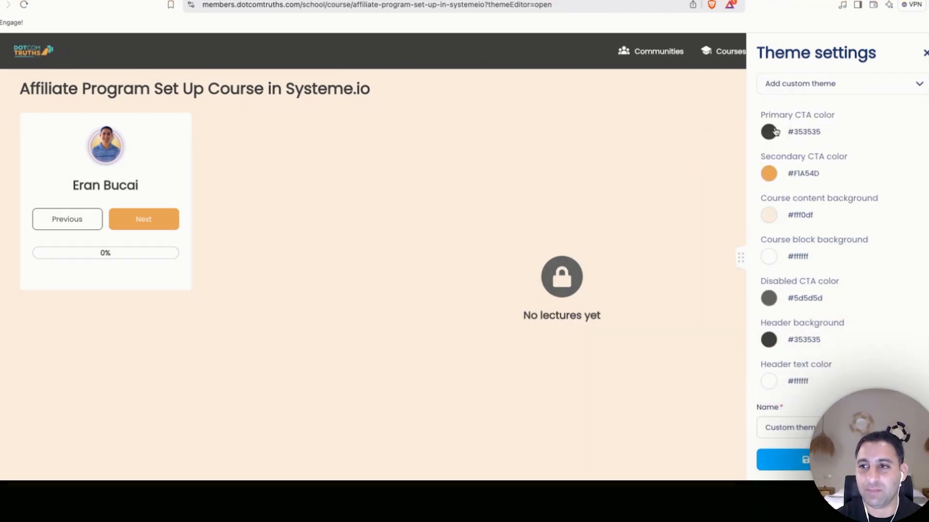
pyautogui.tripleClick(826, 427)
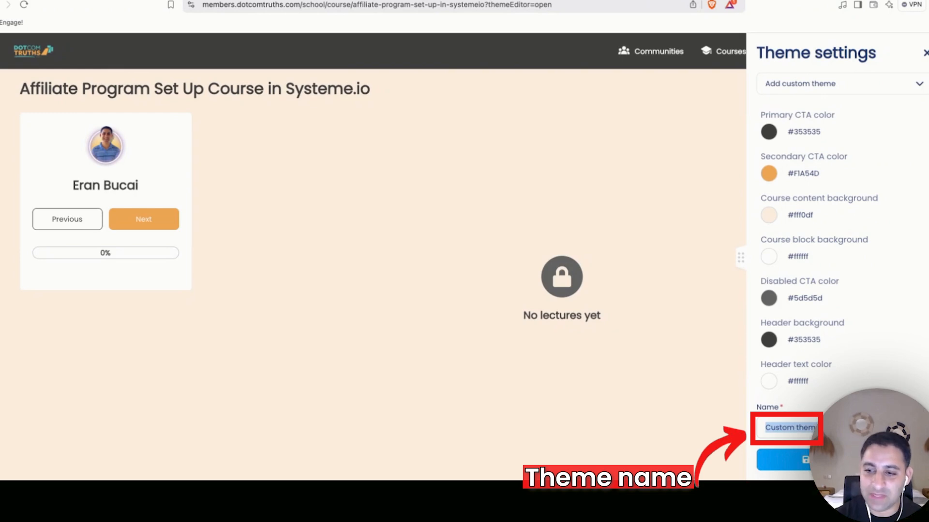
pyautogui.write('DEMO Tutorial')
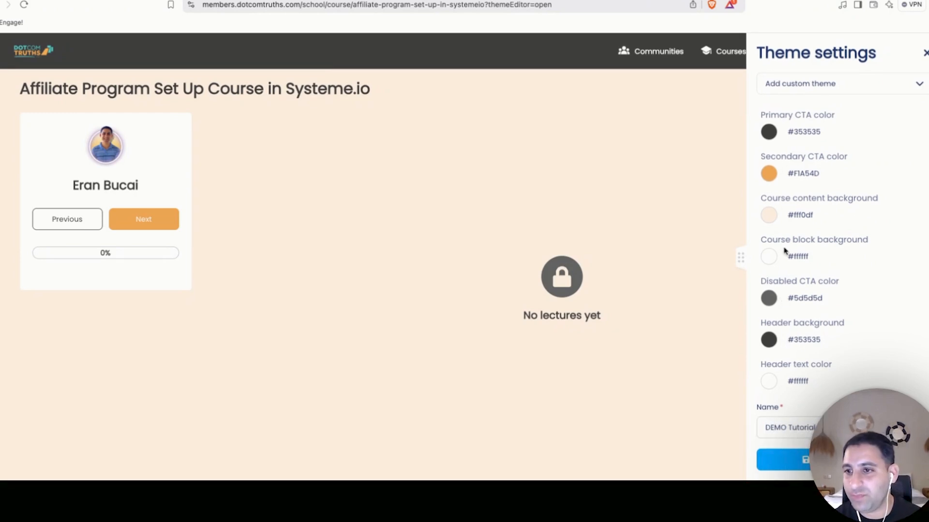
pyautogui.click(769, 174)
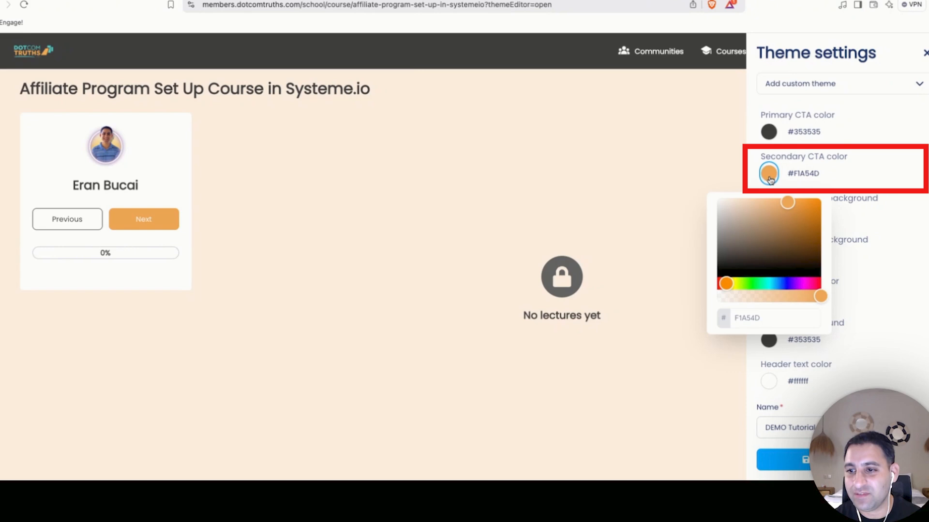
pyautogui.click(782, 284)
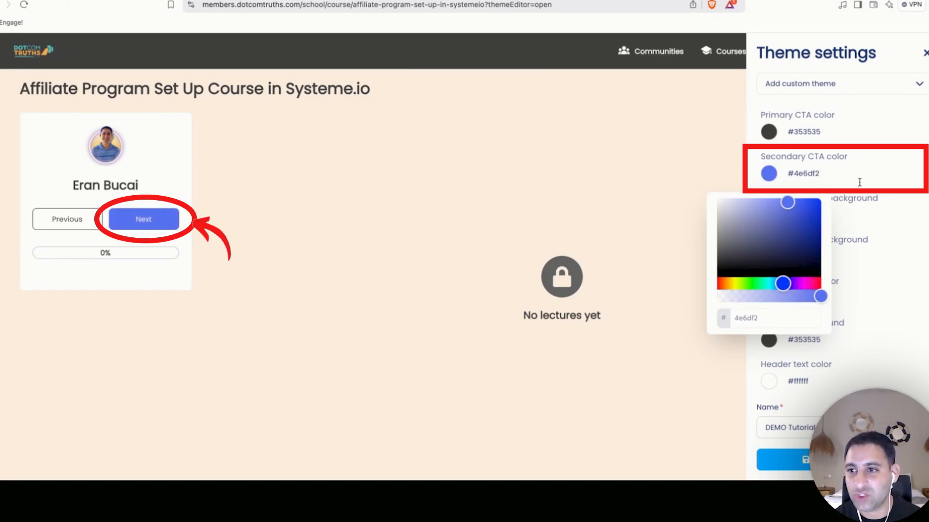
pyautogui.click(896, 174)
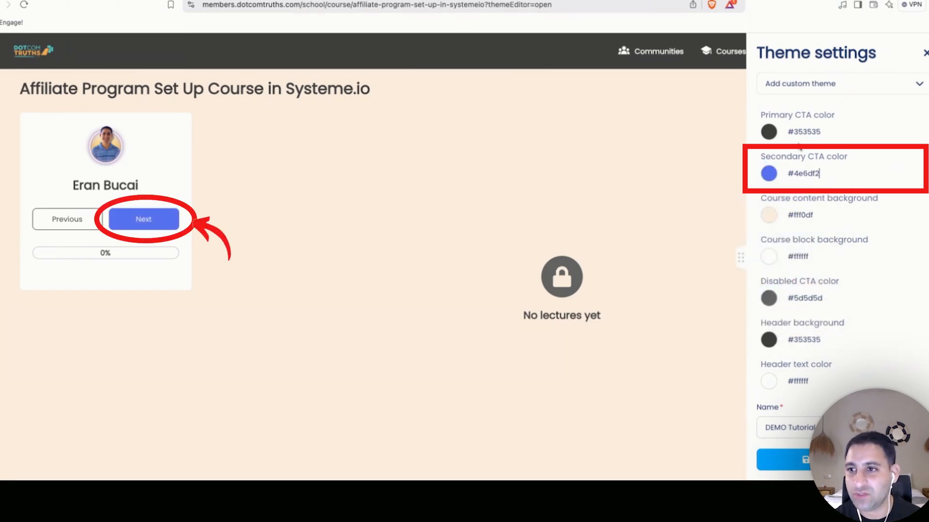
# Set the primary colour to red (#ed0f0f) and the course background to pale green.
pyautogui.click(769, 133)
pyautogui.click(815, 163)
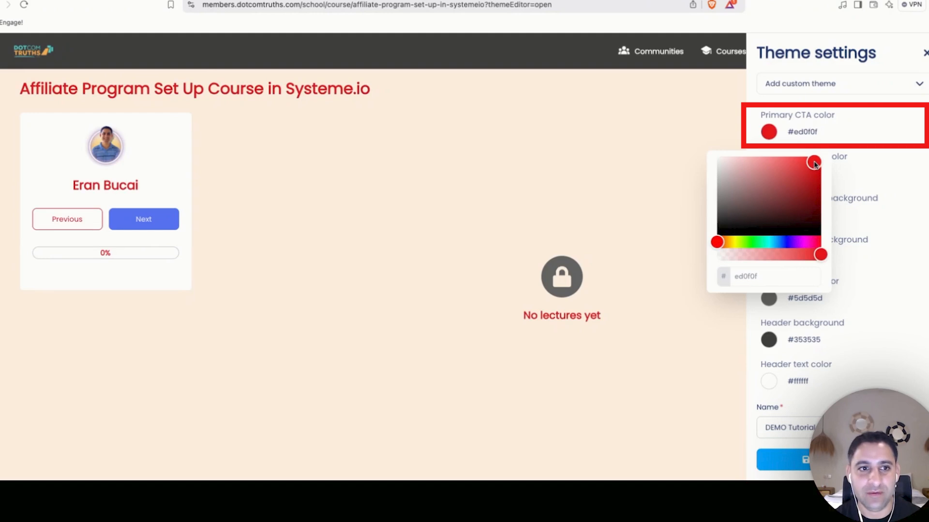
pyautogui.click(759, 221)
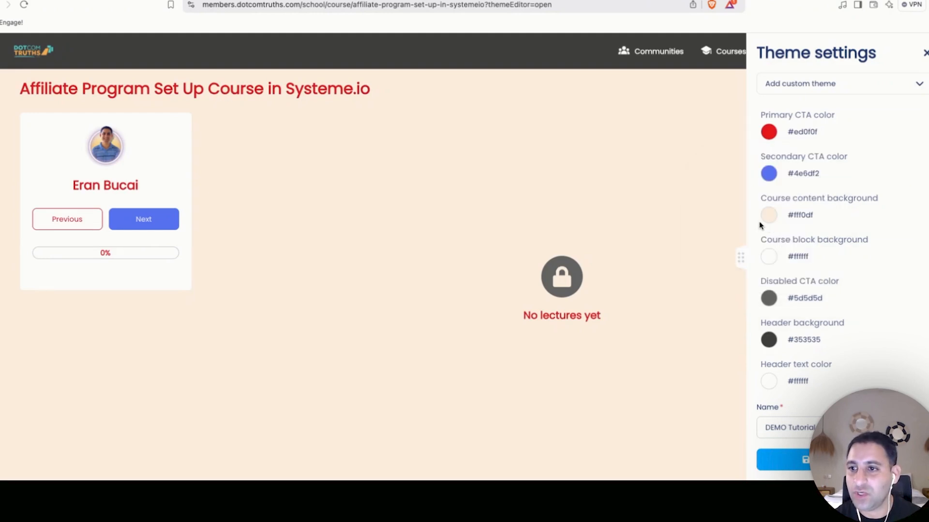
pyautogui.click(768, 215)
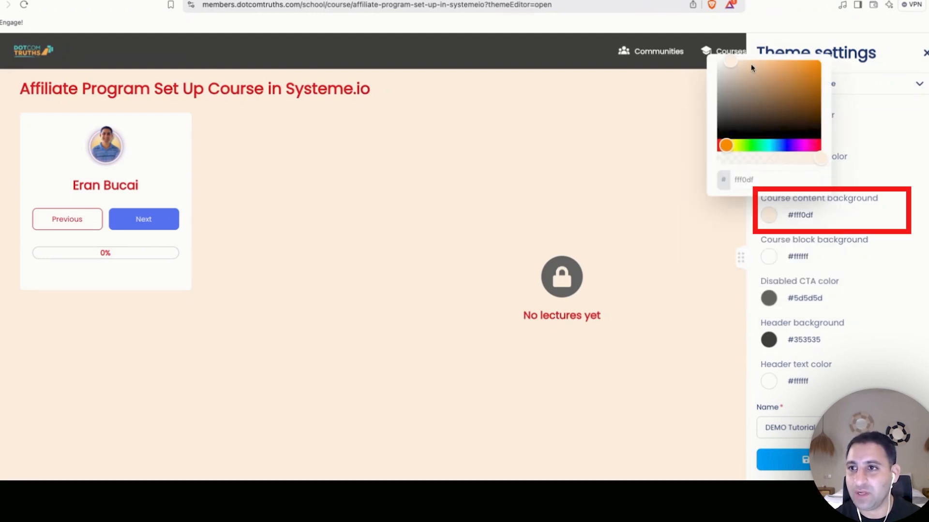
pyautogui.click(755, 146)
pyautogui.moveTo(752, 72); pyautogui.dragTo(724, 64)
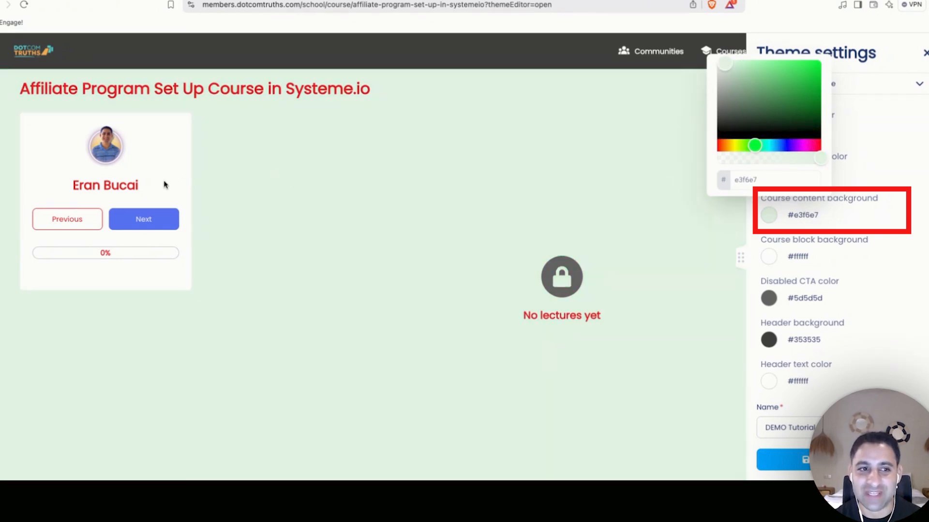
pyautogui.click(922, 299)
# Make the disabled colour deep red, header background purple (#8c2292) and header text black.
pyautogui.click(771, 298)
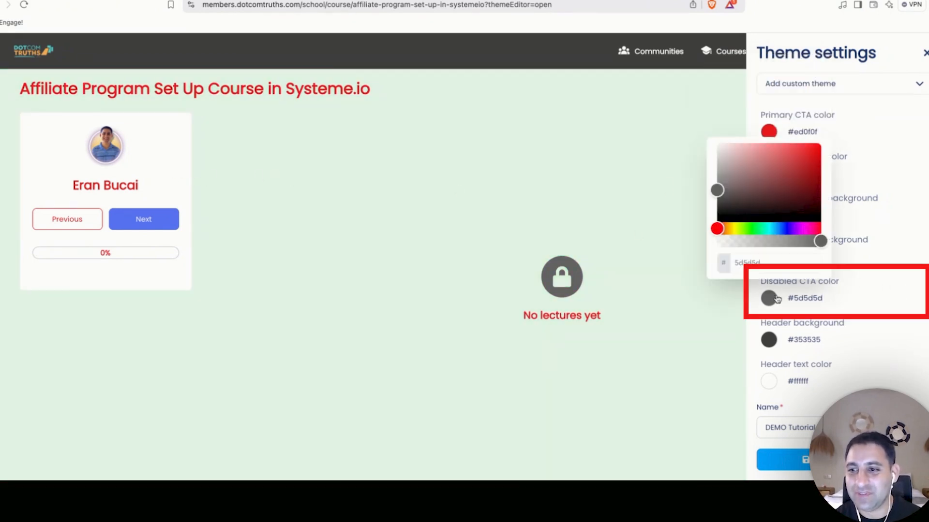
pyautogui.moveTo(812, 154); pyautogui.dragTo(787, 198)
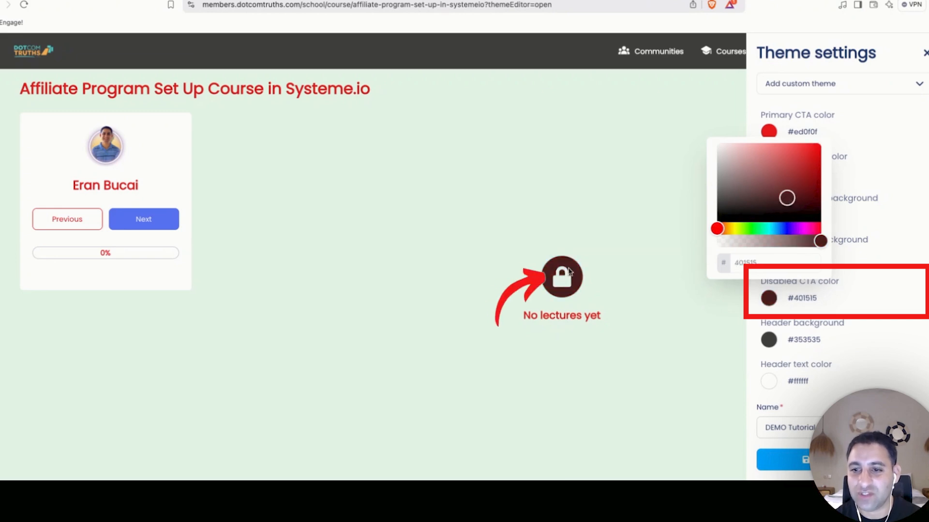
pyautogui.click(770, 340)
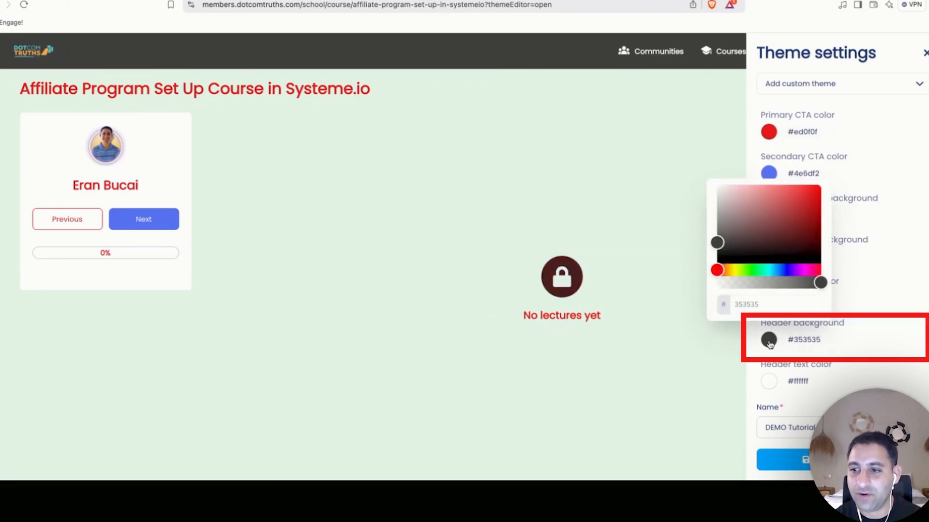
pyautogui.click(737, 274)
pyautogui.click(802, 270)
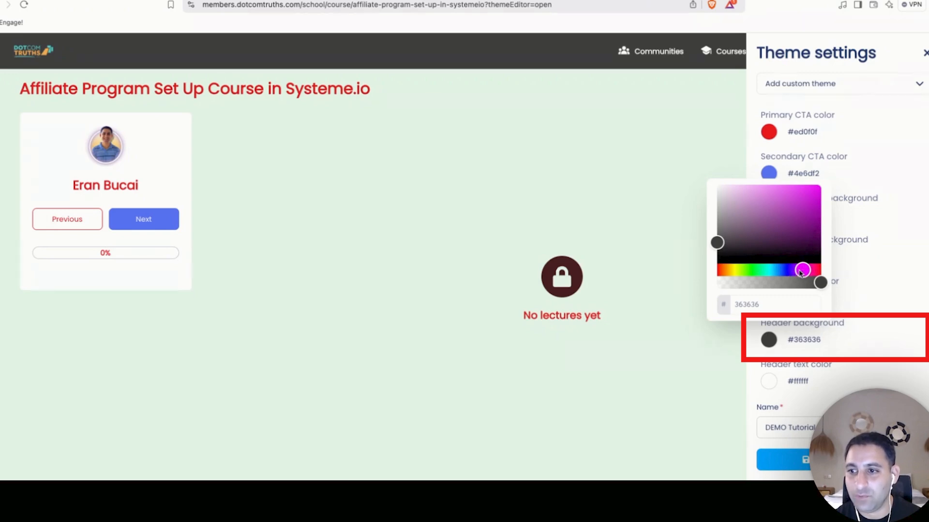
pyautogui.click(797, 216)
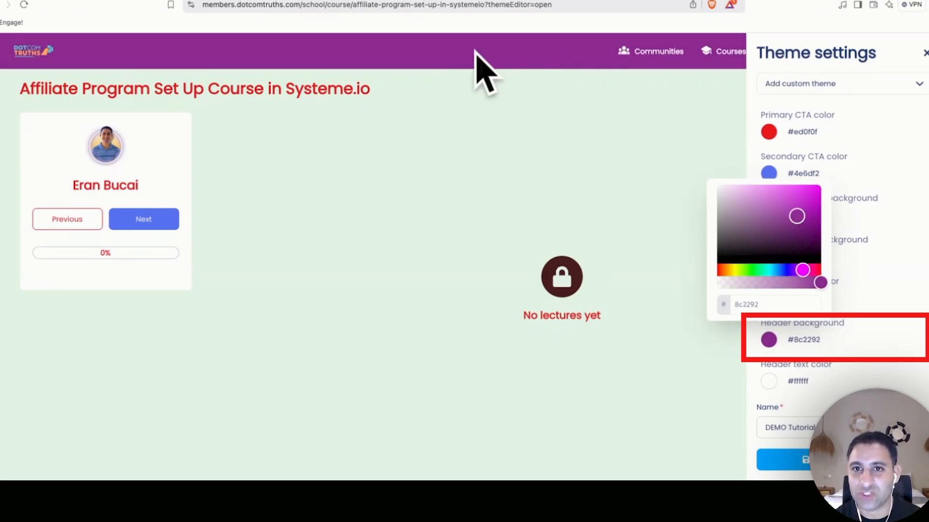
pyautogui.click(502, 58)
pyautogui.click(773, 385)
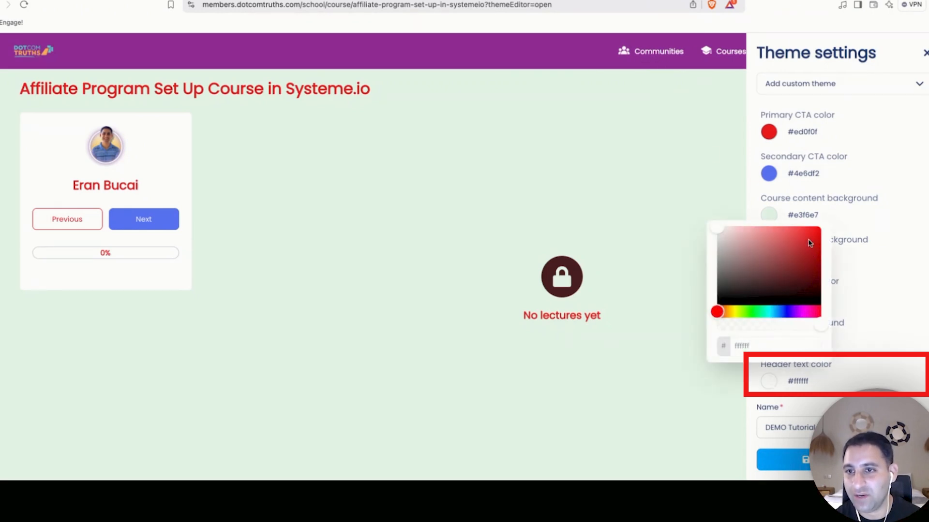
pyautogui.click(818, 301)
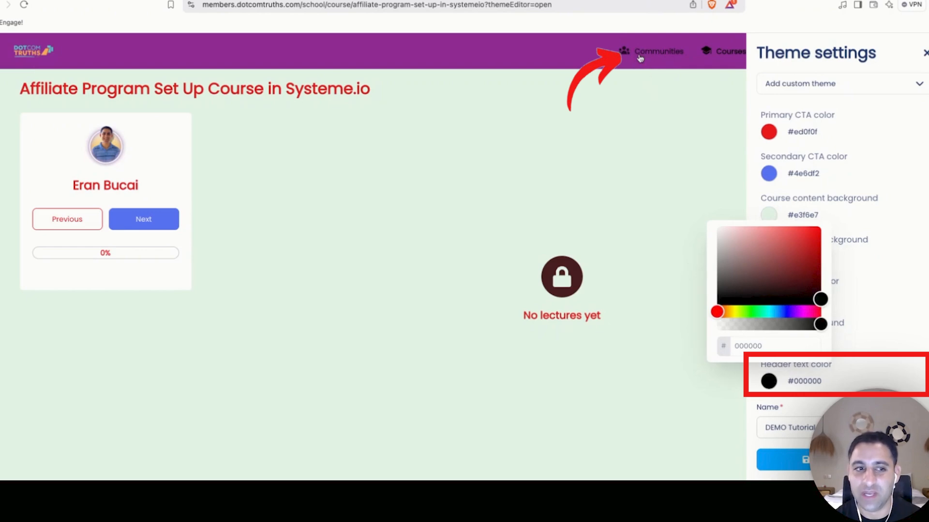
# Apply the DCT Orange theme to the course, then browse and close the theme list.
pyautogui.click(922, 400)
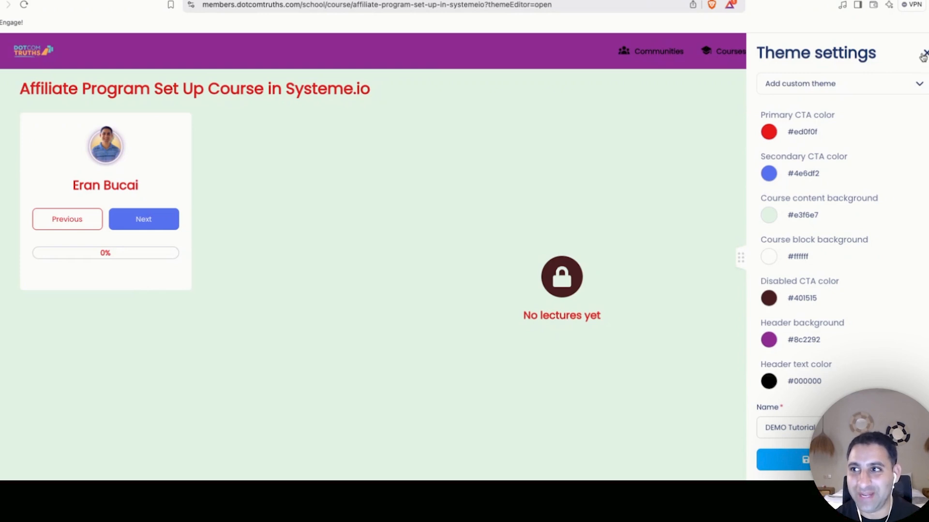
pyautogui.click(911, 89)
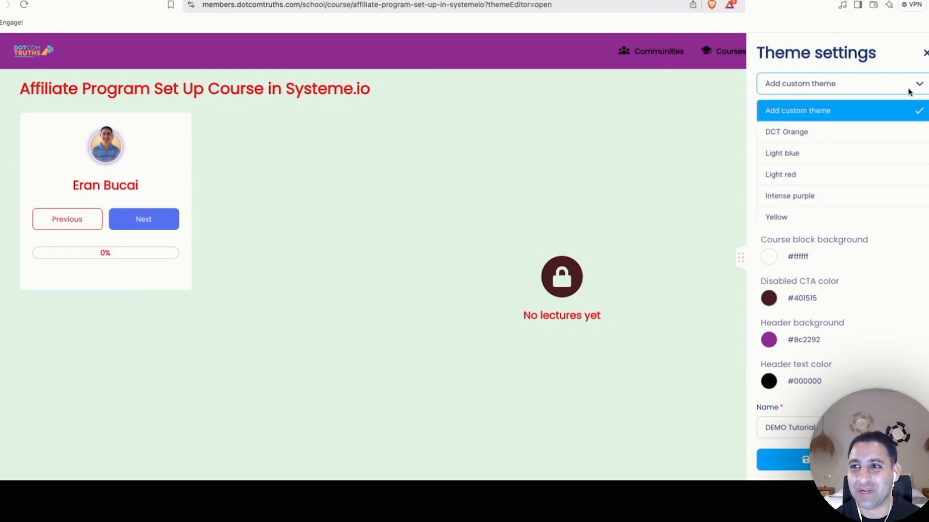
pyautogui.click(832, 131)
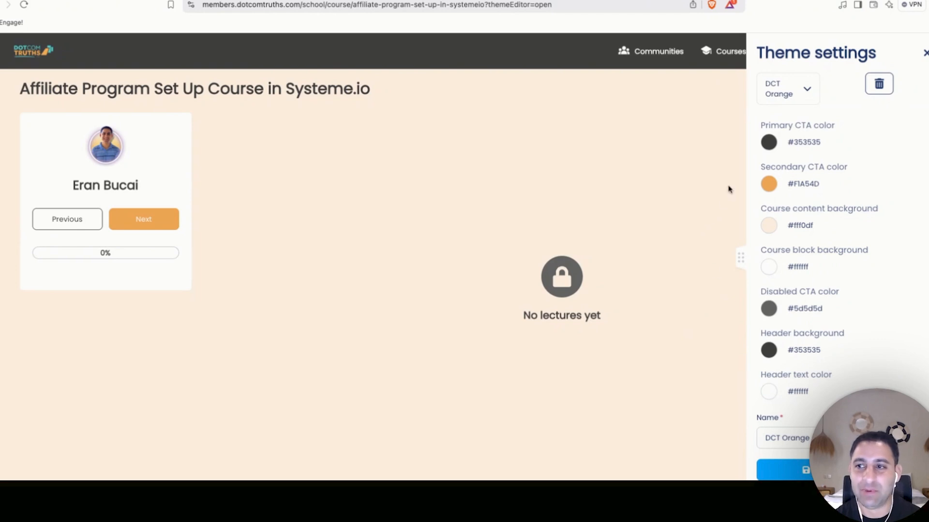
pyautogui.click(799, 95)
pyautogui.scroll(-5, 798, 153)
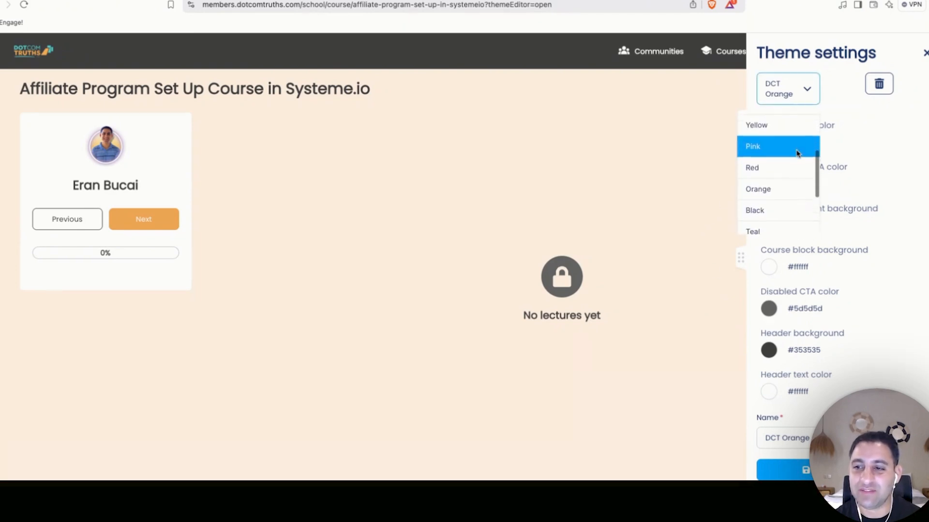
pyautogui.scroll(5, 798, 150)
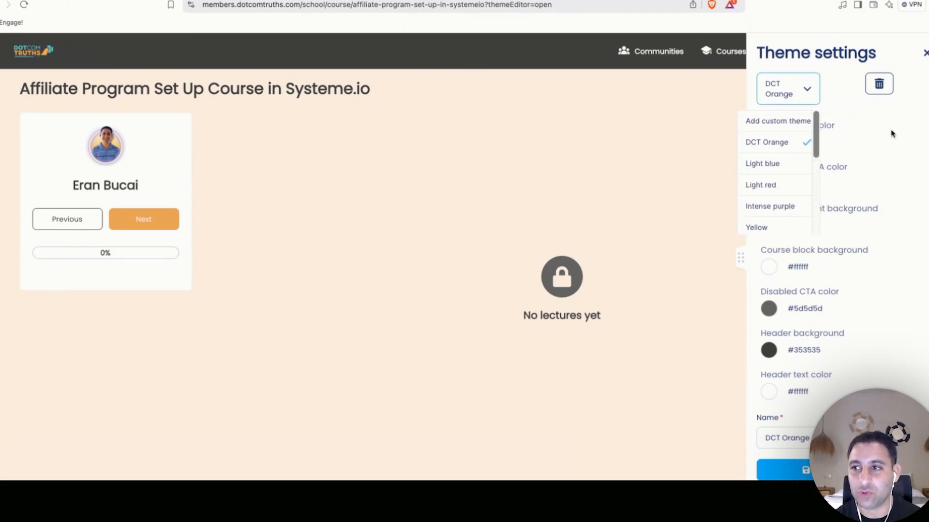
pyautogui.click(909, 129)
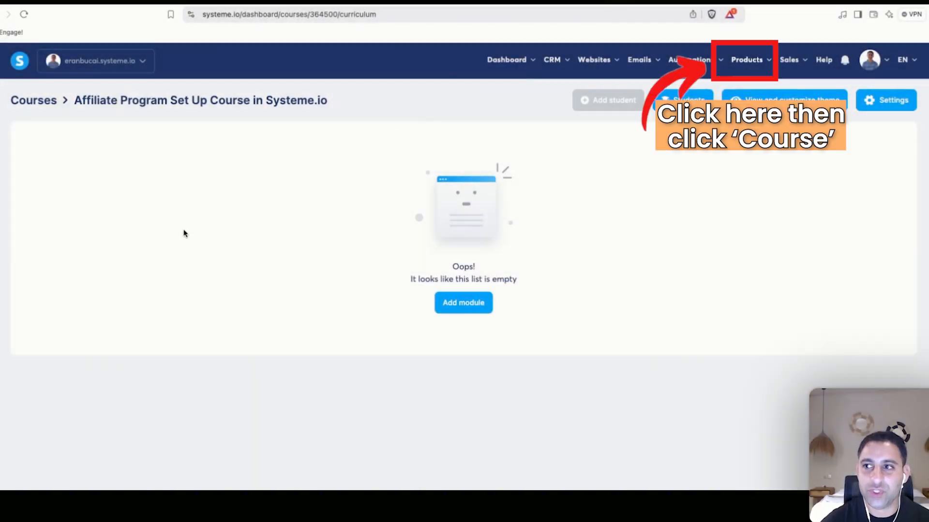
# Add and save a module named 'Welcome Module: START HERE'.
pyautogui.click(459, 303)
pyautogui.click(359, 275)
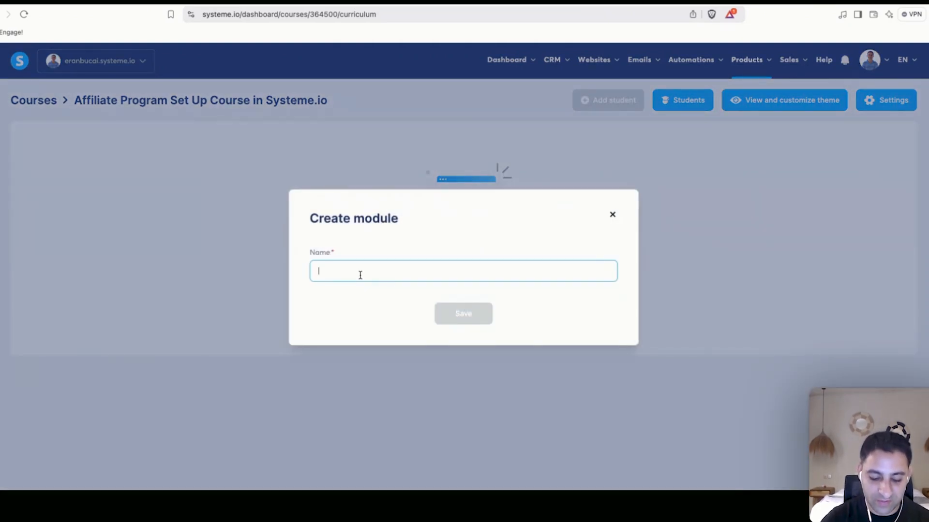
pyautogui.write('Welcome Module')
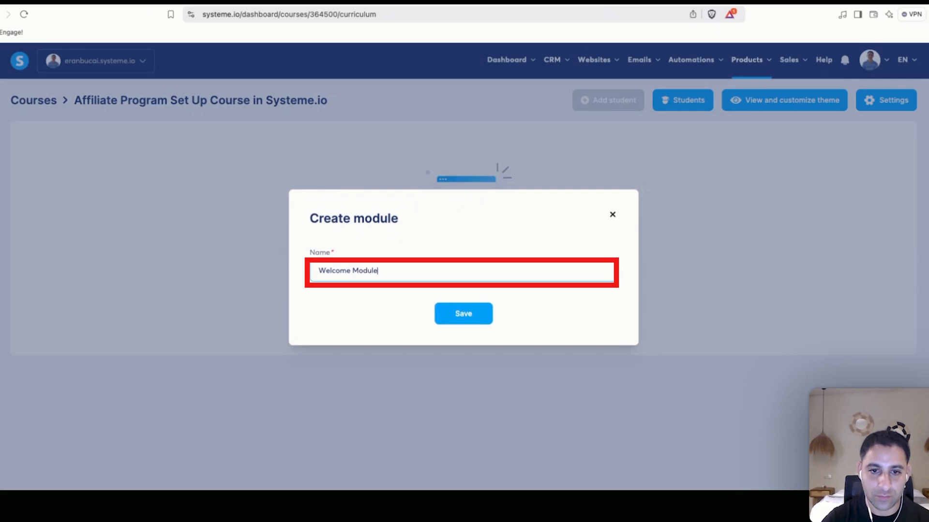
pyautogui.write(': START HERE')
pyautogui.click(452, 314)
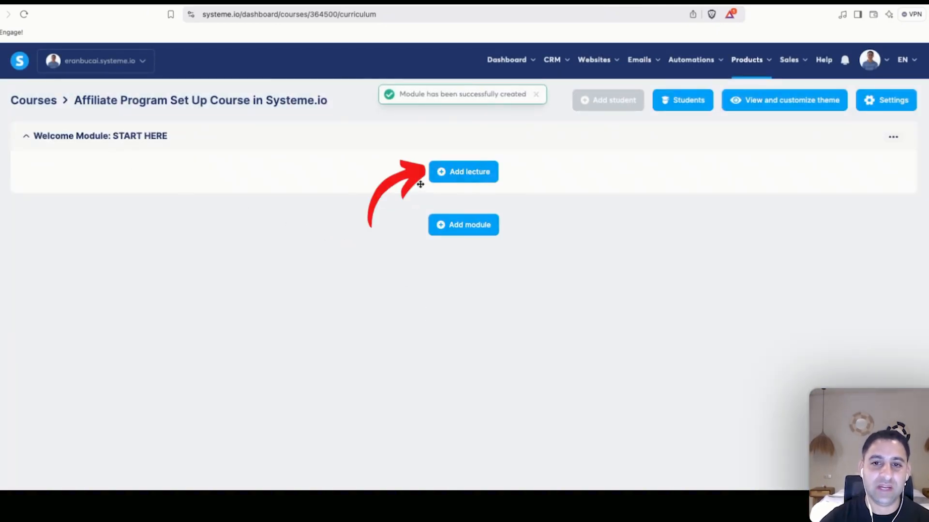
# Add the lecture 'Welcome: Start here' on the VIDEO template, with comments left off.
pyautogui.click(441, 172)
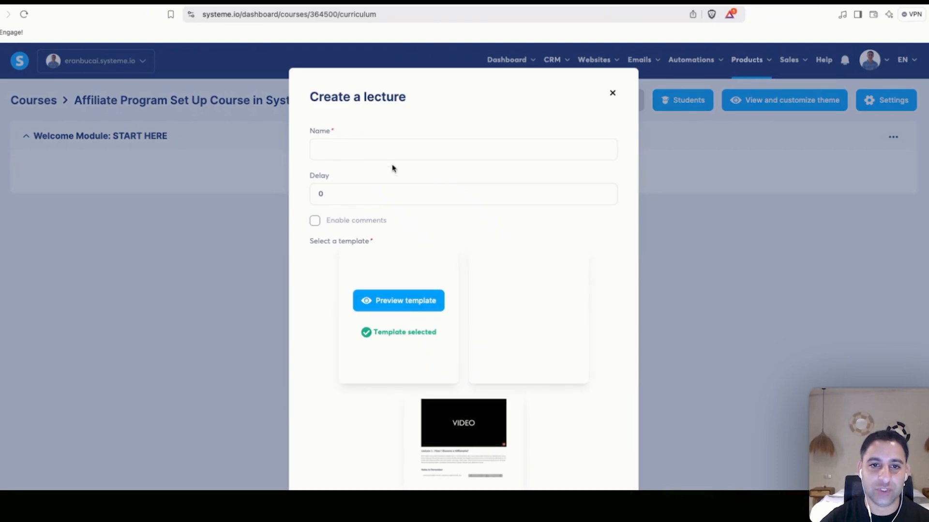
pyautogui.click(364, 145)
pyautogui.write('Welcome: Start he')
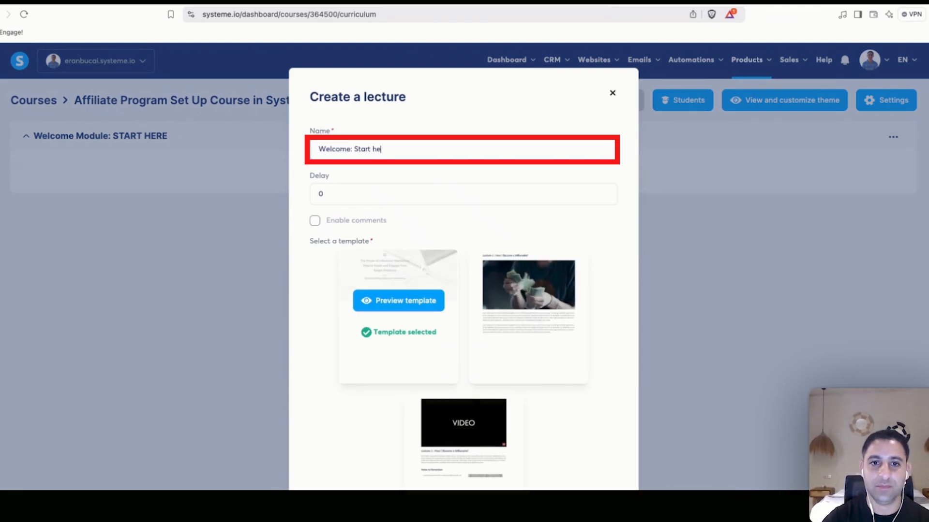
pyautogui.write('re')
pyautogui.scroll(-3, 464, 314)
pyautogui.click(464, 344)
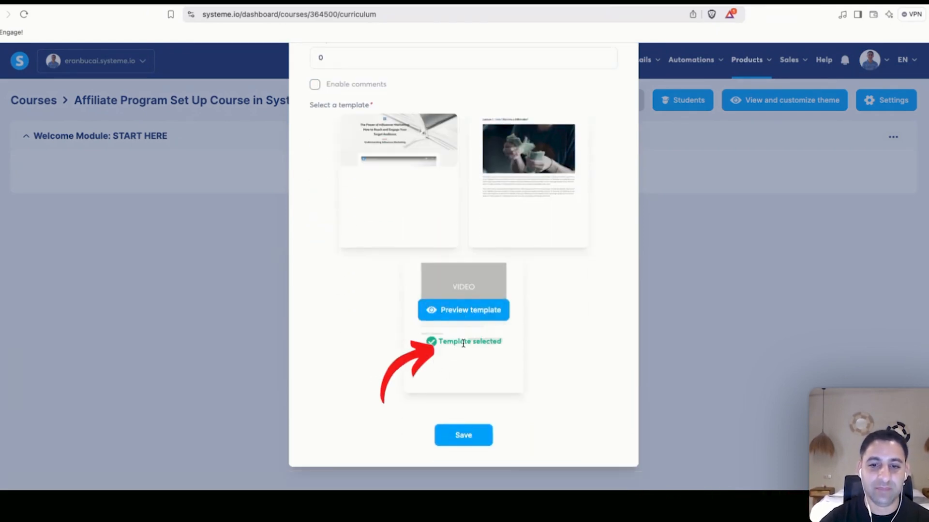
pyautogui.scroll(3, 382, 310)
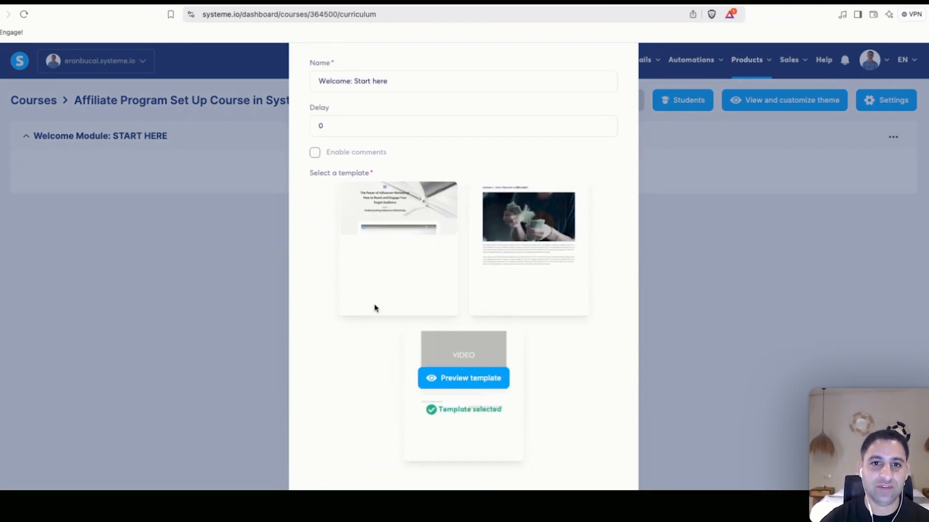
pyautogui.click(317, 158)
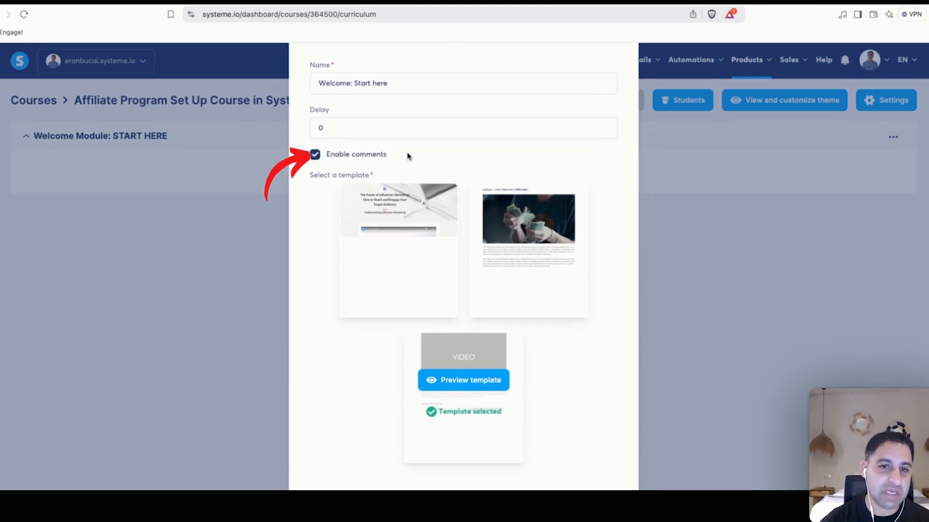
pyautogui.click(342, 157)
pyautogui.scroll(-3, 291, 348)
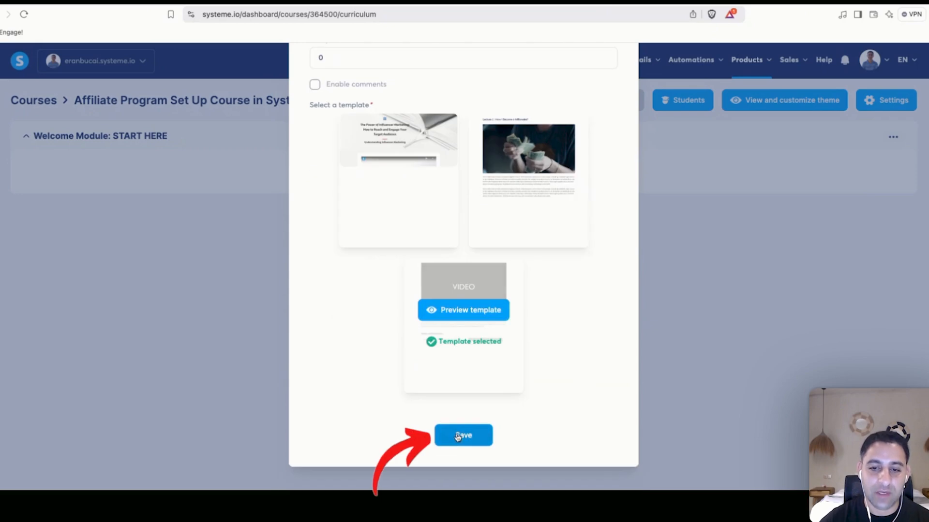
pyautogui.click(439, 429)
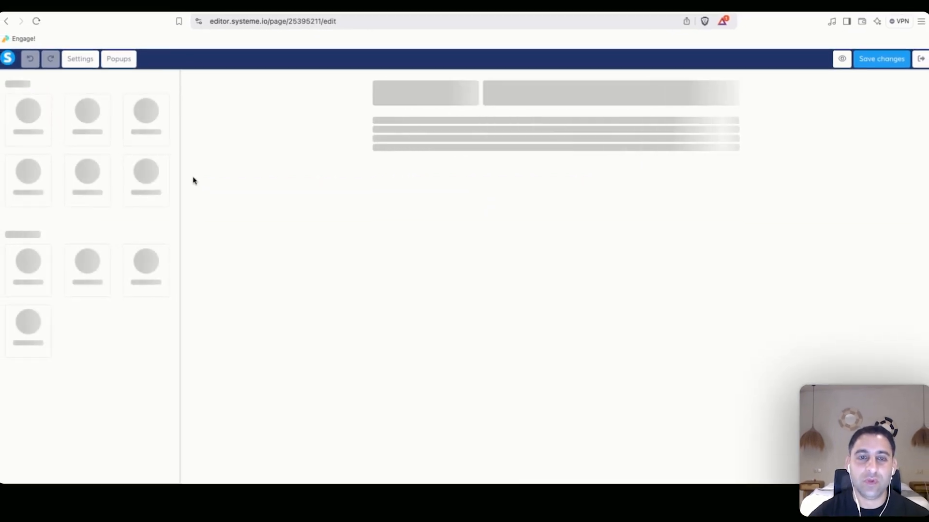
# Scroll through the Welcome lecture's template page with its sample video and Lecture 1 text.
pyautogui.scroll(-4, 203, 145)
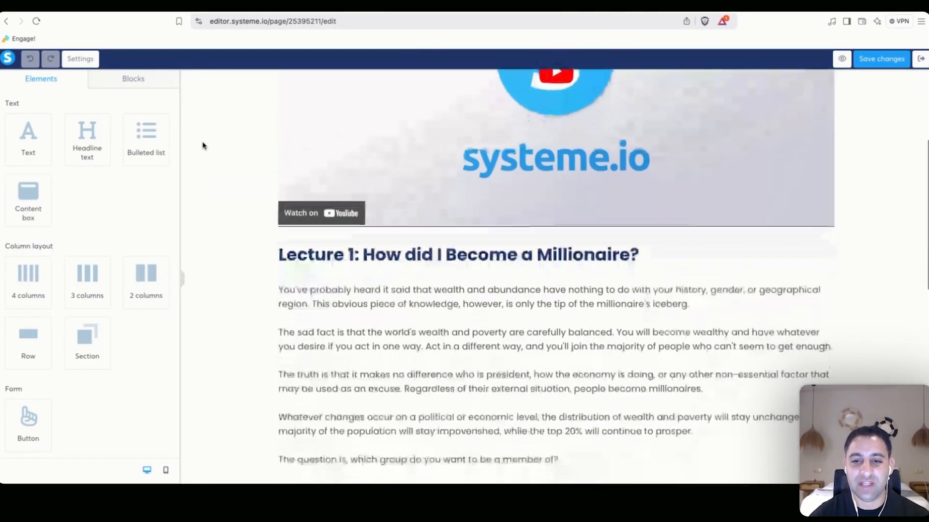
pyautogui.scroll(-10, 202, 145)
pyautogui.scroll(15, 220, 151)
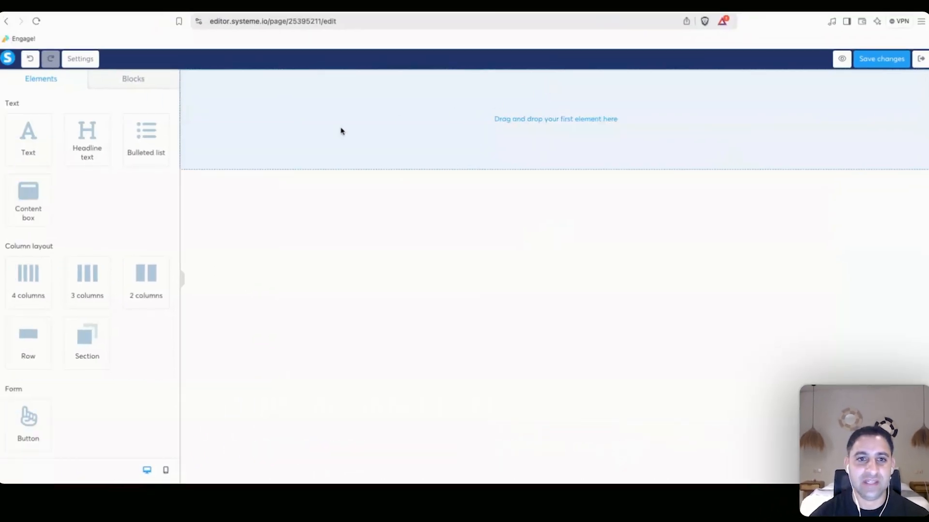
# Place a headline on the page reading 'WELCOME TO THE AFFILIATE PROGRAM SET UP COURSE!'.
pyautogui.moveTo(87, 135); pyautogui.dragTo(414, 139)
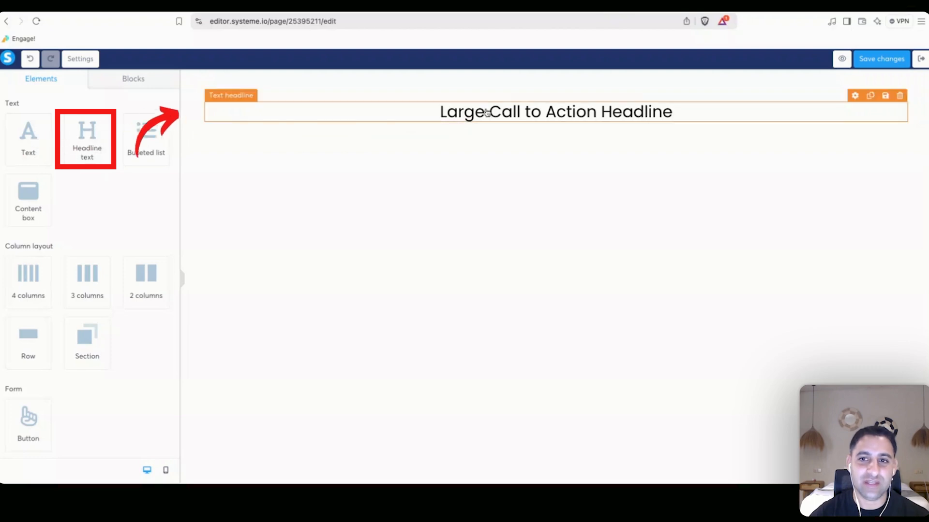
pyautogui.doubleClick(530, 112)
pyautogui.tripleClick(531, 112)
pyautogui.write('WELCOME')
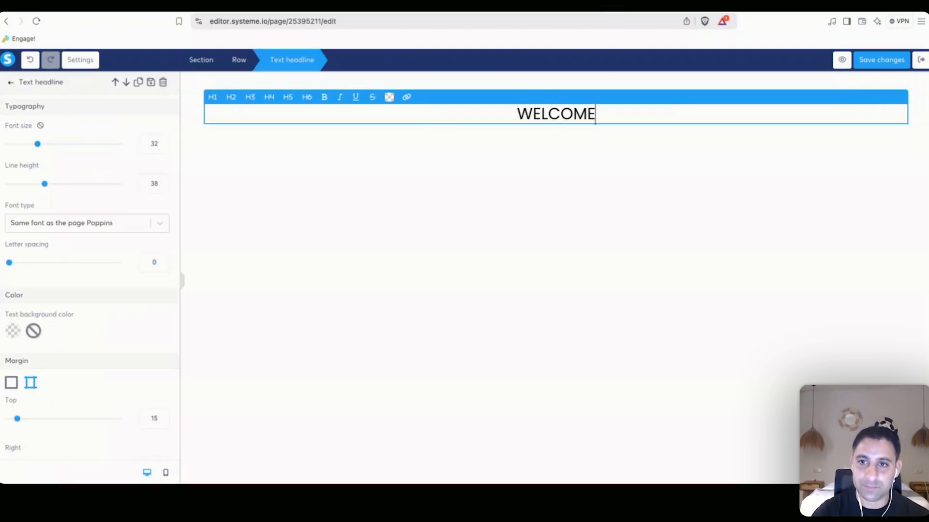
pyautogui.write(' TO THE AFFILIATE PROGRAM SET U')
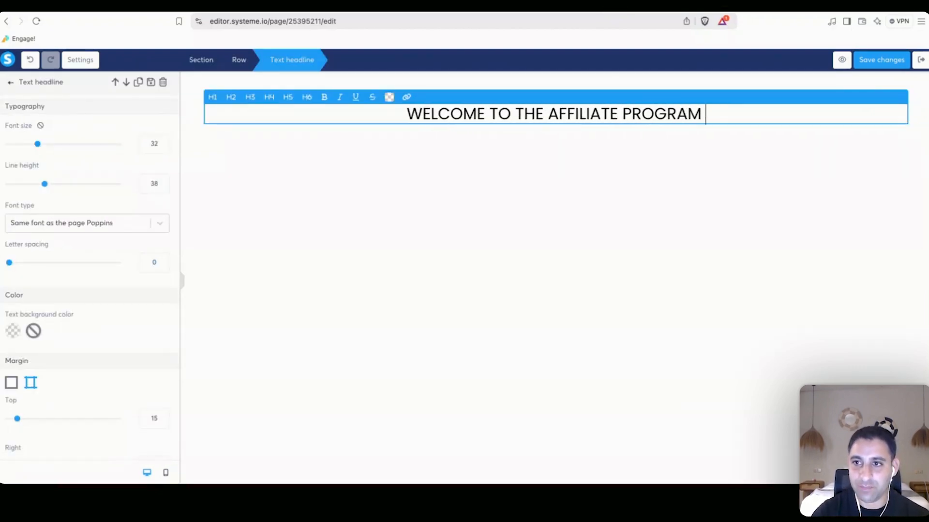
pyautogui.write('P COURSE!')
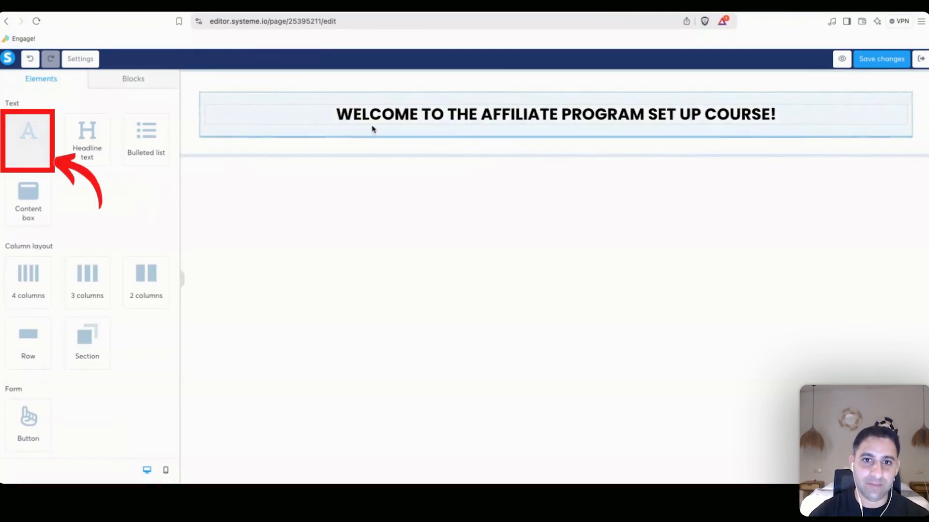
# Replace the placeholder paragraph with 'Thanks so much for joining this course!' and the affiliate-setup intro.
pyautogui.moveTo(384, 127); pyautogui.dragTo(381, 144)
pyautogui.tripleClick(382, 145)
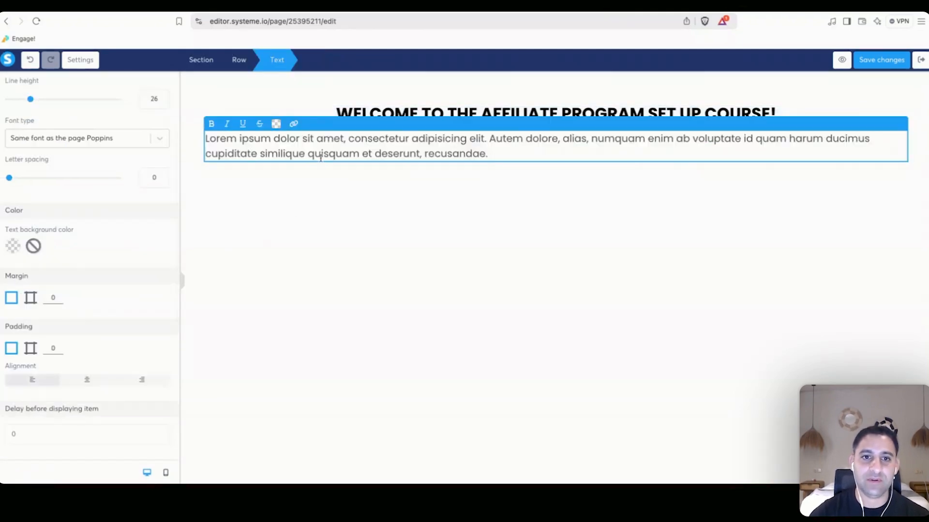
pyautogui.tripleClick(320, 147)
pyautogui.write('Thanks so much for ')
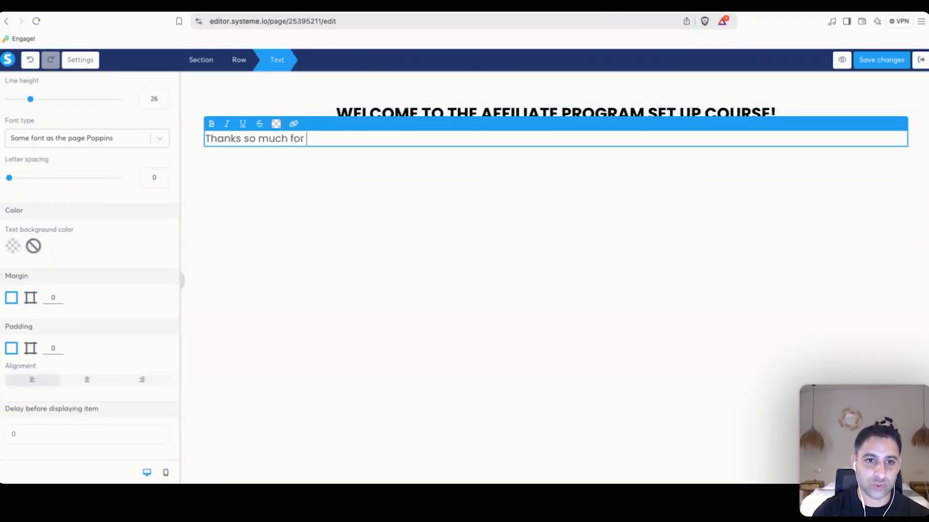
pyautogui.write('joining this course!')
pyautogui.press('Return')
pyautogui.press('Return')
pyautogui.write('We are goi')
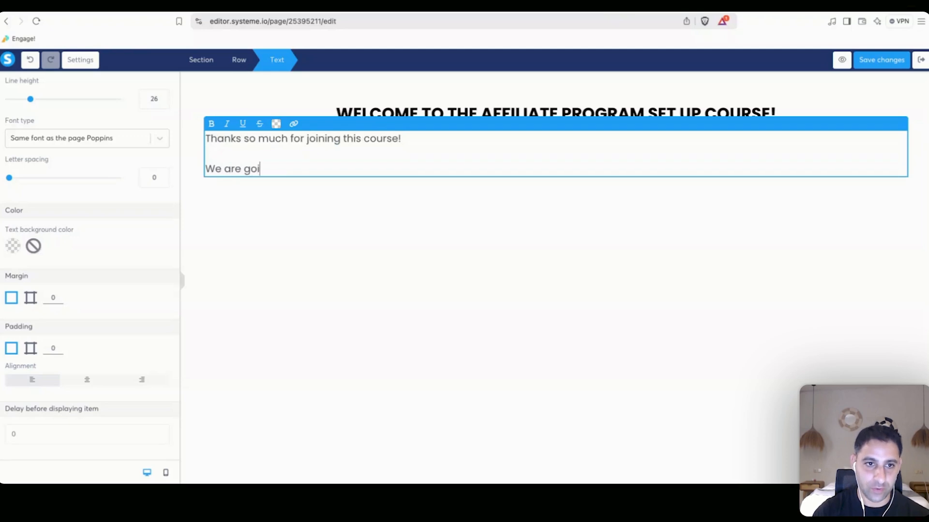
pyautogui.write('ng to walk you throug')
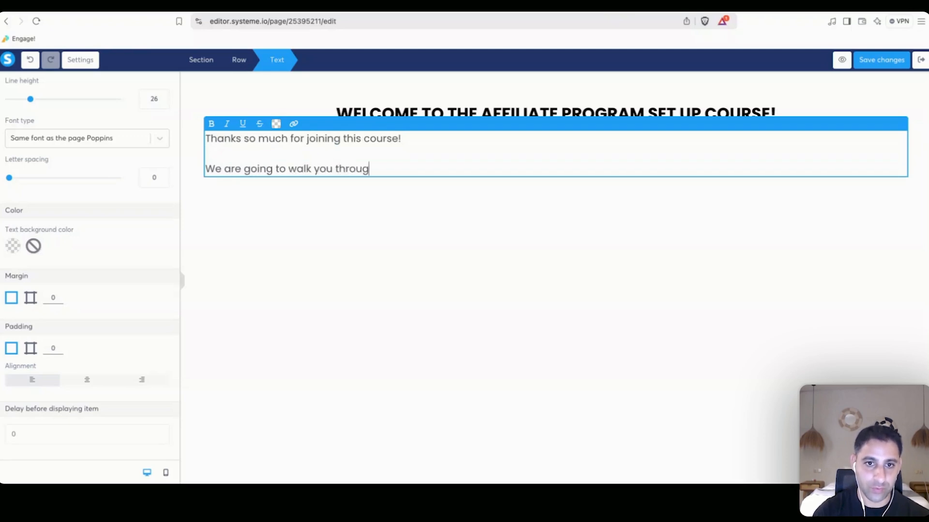
pyautogui.write('h the entire set up of a ')
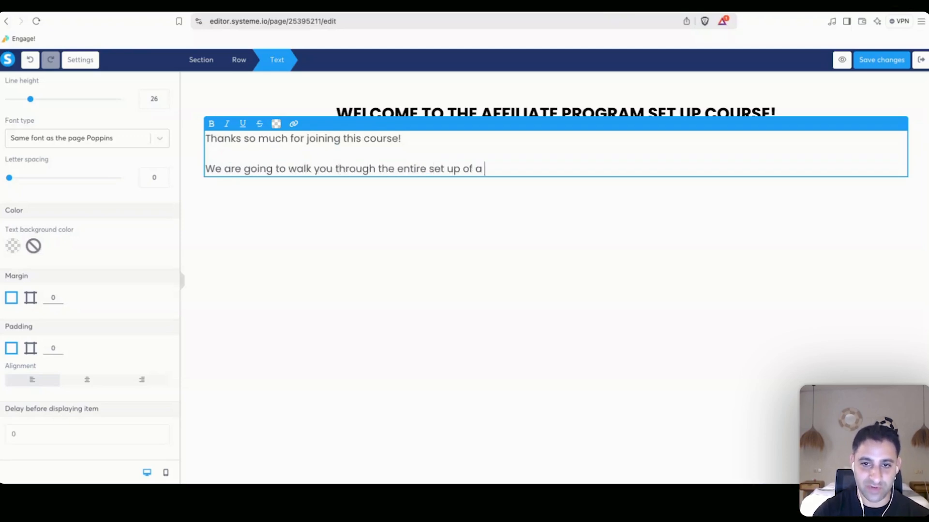
pyautogui.write('course')
pyautogui.press('BackSpace')
pyautogui.press('BackSpace')
pyautogui.press('BackSpace')
pyautogui.press('BackSpace')
pyautogui.press('BackSpace')
pyautogui.press('BackSpace')
pyautogui.press('BackSpace')
pyautogui.press('BackSpace')
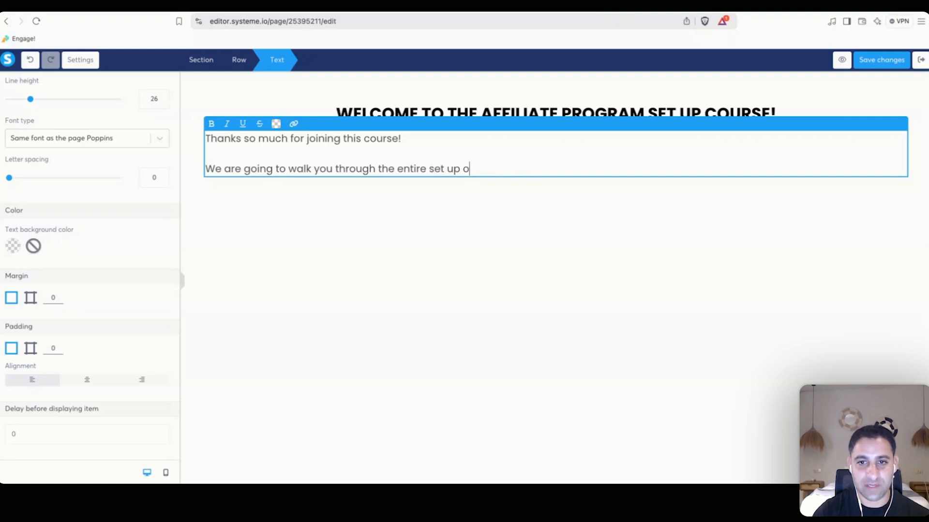
pyautogui.write('an affiliate program')
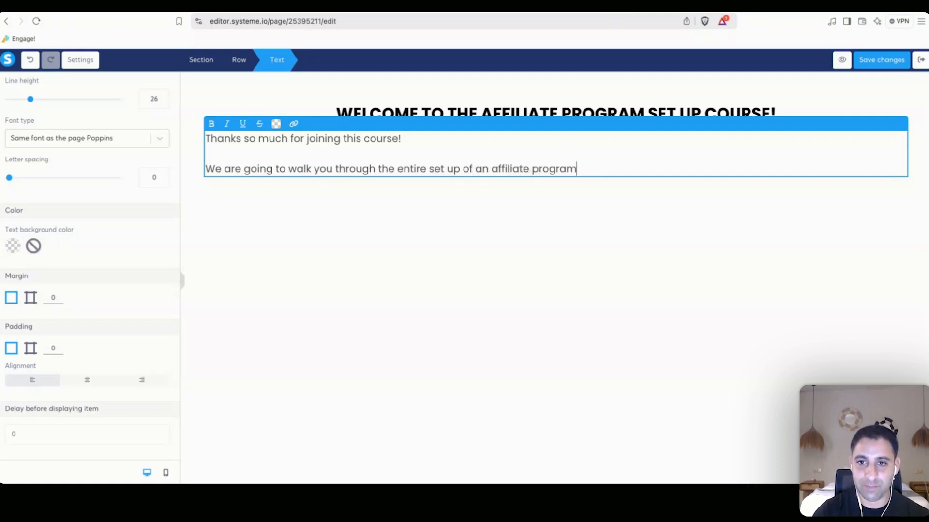
pyautogui.write(' inside Systeme io.')
# Add paragraphs on the free-checklist roadmap, the video steps, and the extra checklists and templates.
pyautogui.press('Return')
pyautogui.press('Return')
pyautogui.write('The ')
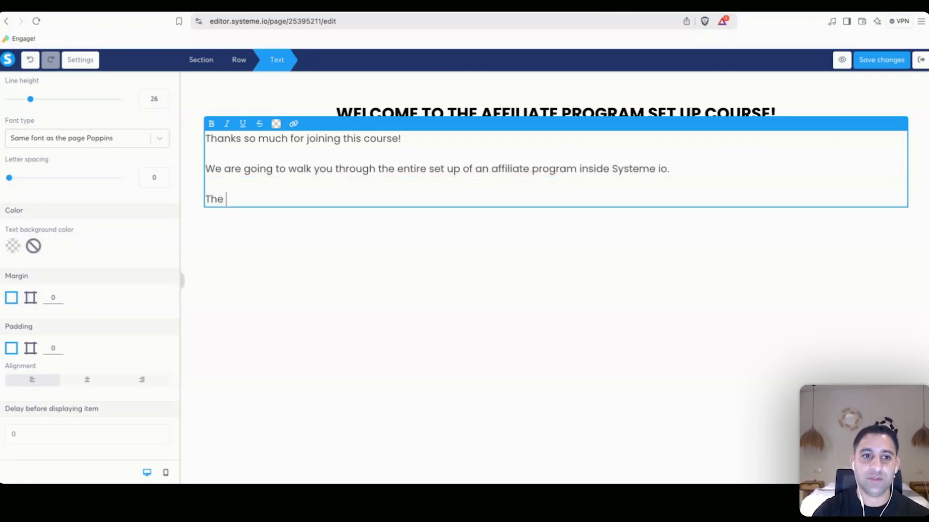
pyautogui.write('roadmap for this course i')
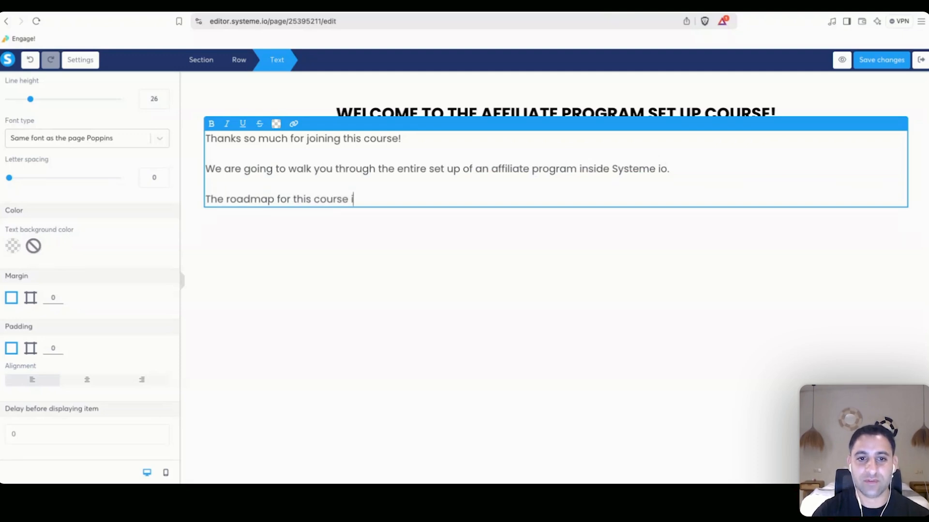
pyautogui.write('s covered in the free')
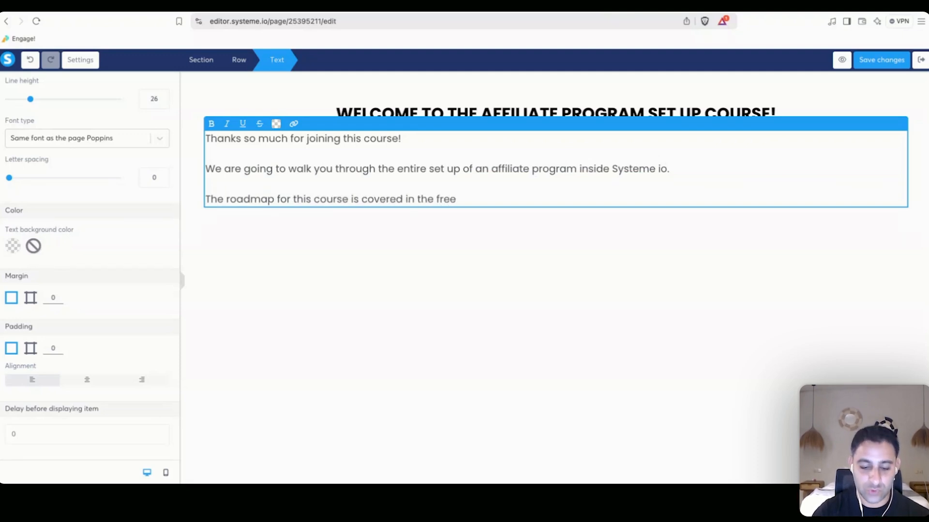
pyautogui.write(' checklist you may have s')
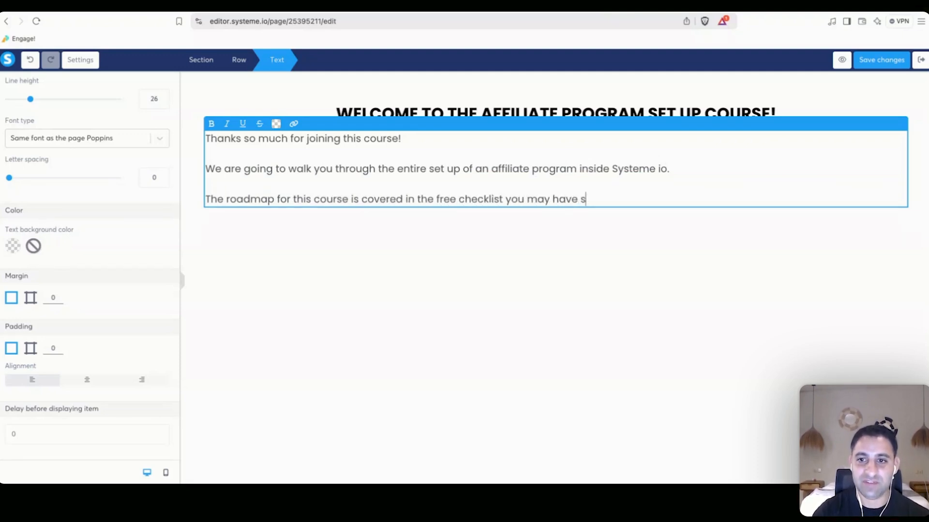
pyautogui.write('een already and we will u')
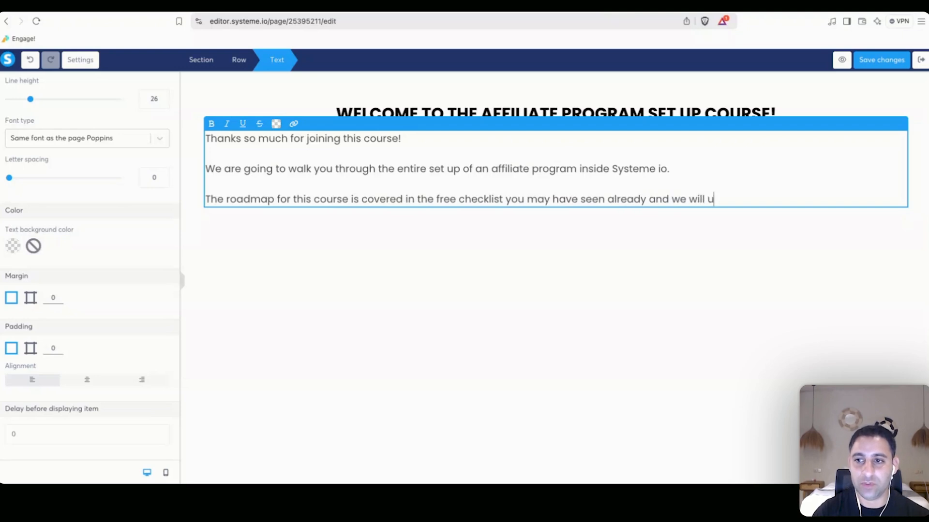
pyautogui.write('se that as a guide as pa')
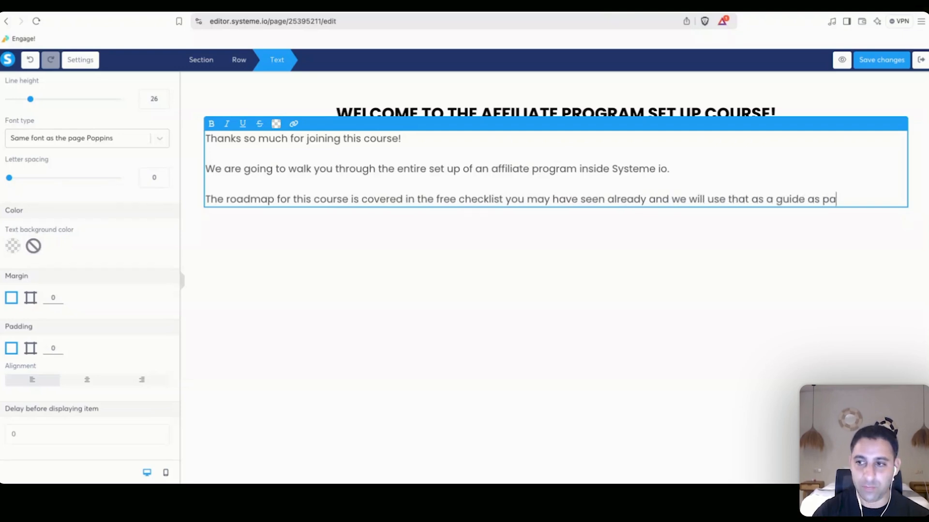
pyautogui.write('rt of the implemen')
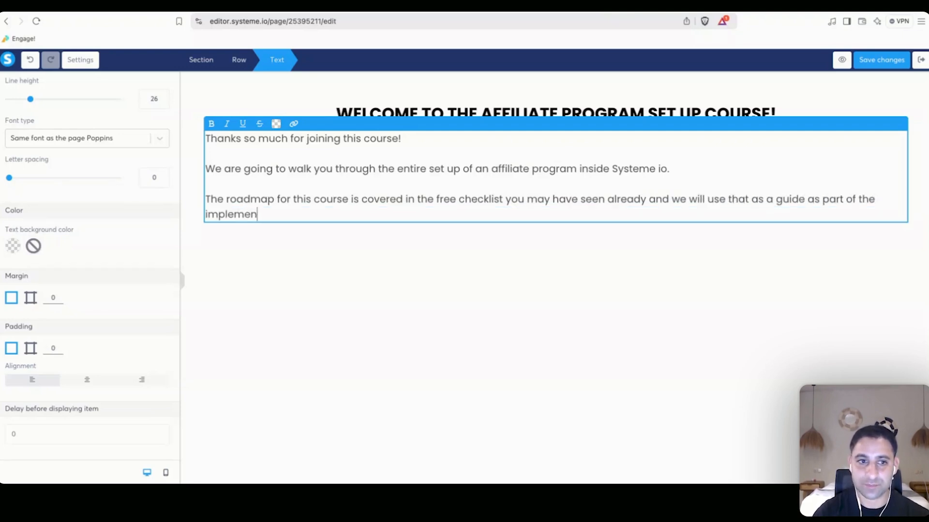
pyautogui.write('tation of this course.')
pyautogui.press('Return')
pyautogui.press('Return')
pyautogui.write('This course ')
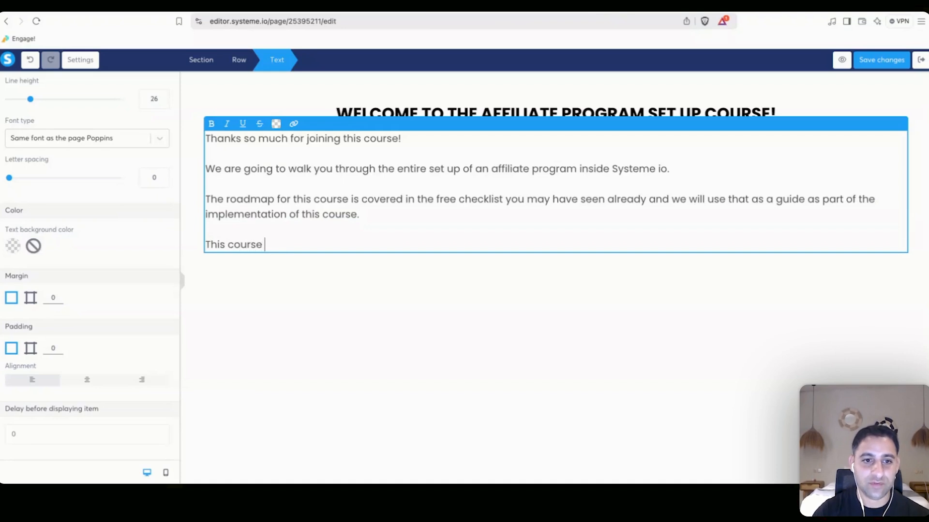
pyautogui.write('however will give you a')
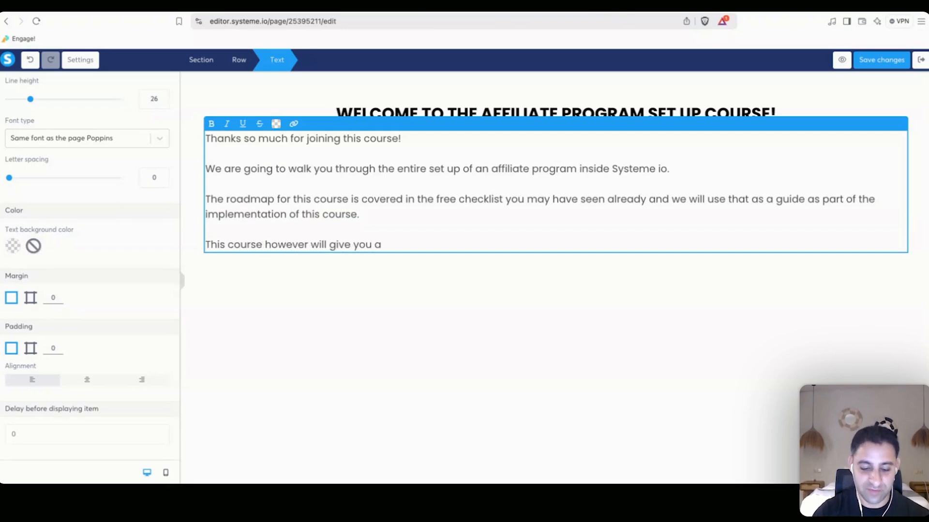
pyautogui.write(' video steps ')
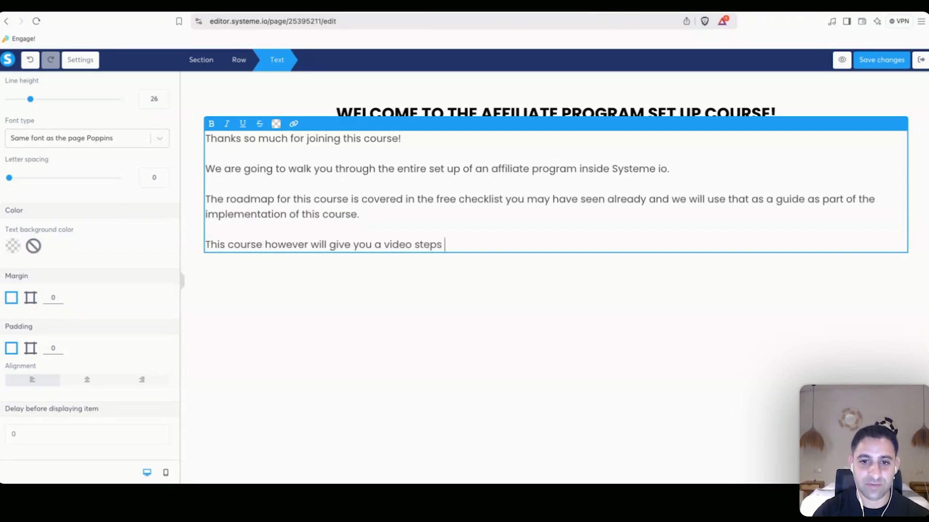
pyautogui.write('to follow so you can go thr')
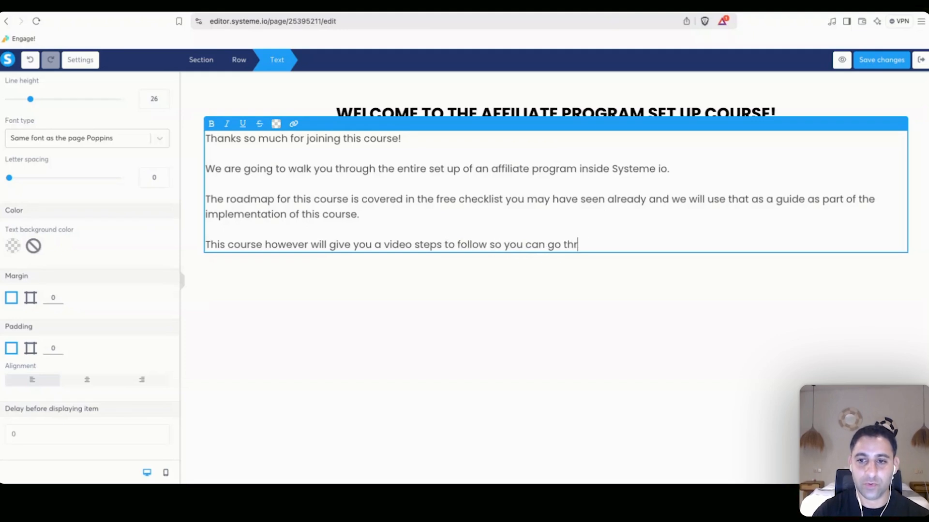
pyautogui.write('ough and implement the specif')
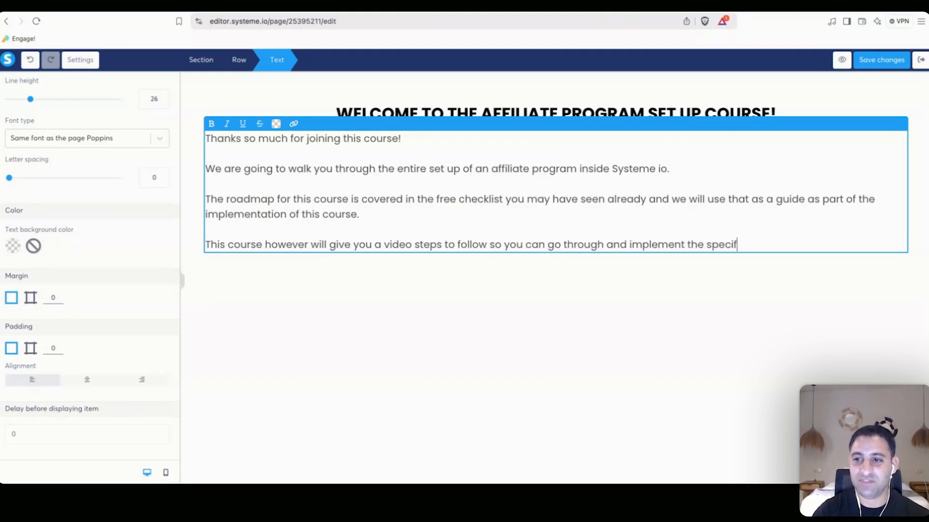
pyautogui.write('ic steps are you')
pyautogui.press('BackSpace')
pyautogui.press('BackSpace')
pyautogui.press('BackSpace')
pyautogui.press('BackSpace')
pyautogui.press('BackSpace')
pyautogui.press('BackSpace')
pyautogui.write('s you')
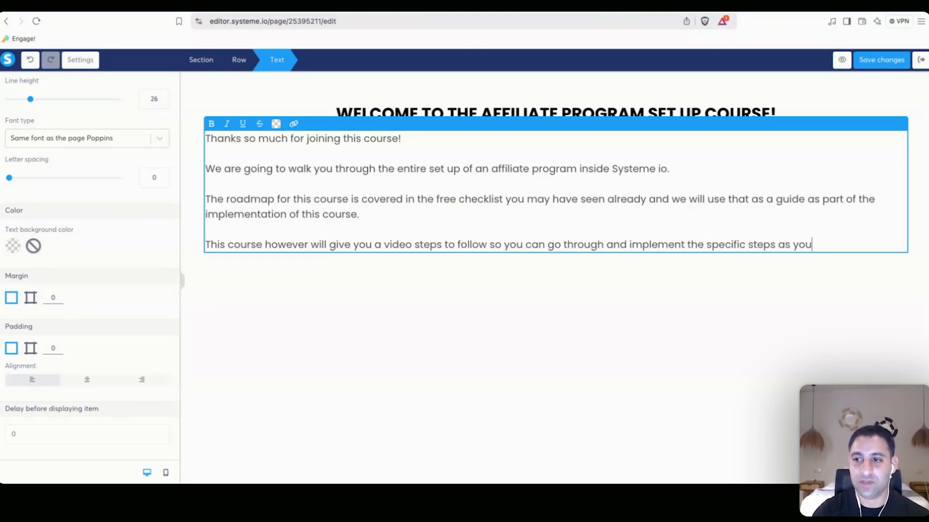
pyautogui.write(' go along.')
pyautogui.press('Return')
pyautogui.press('Return')
pyautogui.write('There will alos be')
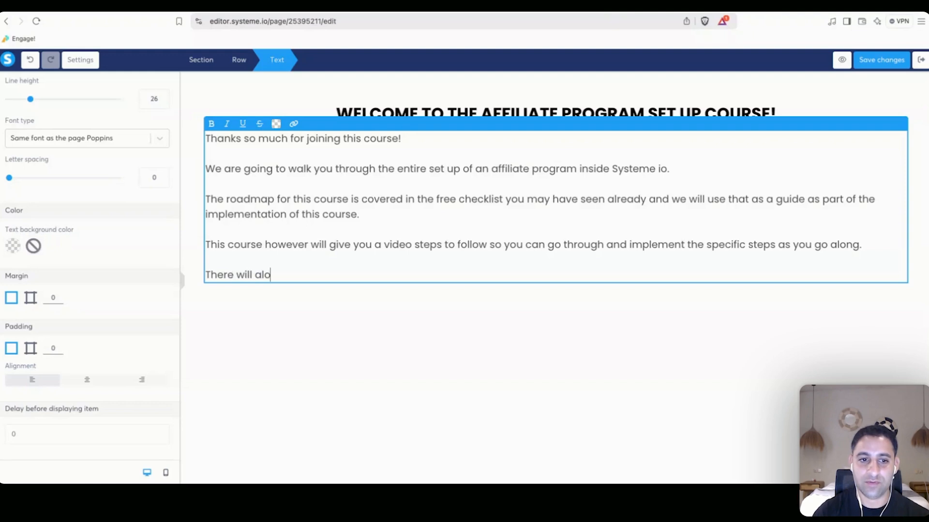
pyautogui.press('BackSpace')
pyautogui.press('BackSpace')
pyautogui.press('BackSpace')
pyautogui.press('BackSpace')
pyautogui.press('BackSpace')
pyautogui.write('so checklists and templates nuclud')
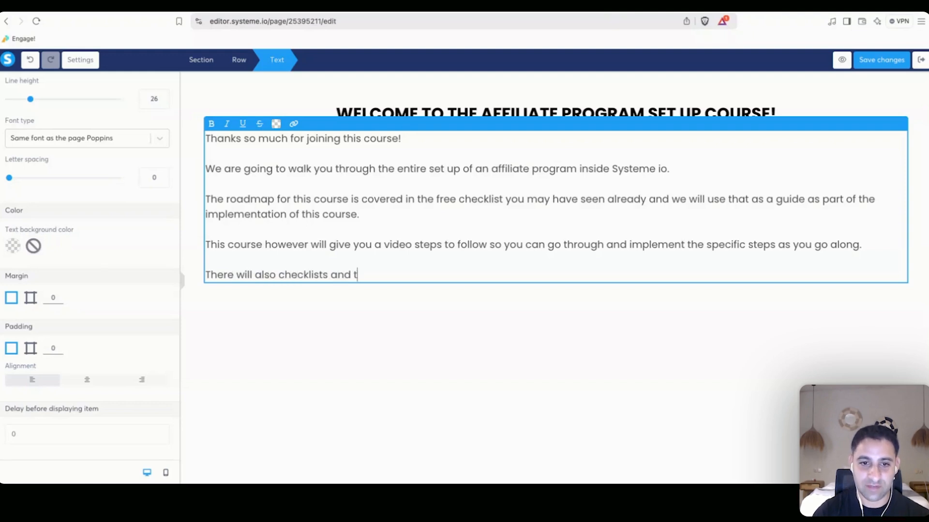
pyautogui.press('BackSpace')
pyautogui.press('BackSpace')
pyautogui.press('BackSpace')
pyautogui.press('BackSpace')
pyautogui.press('BackSpace')
pyautogui.press('BackSpace')
pyautogui.write('included which are n')
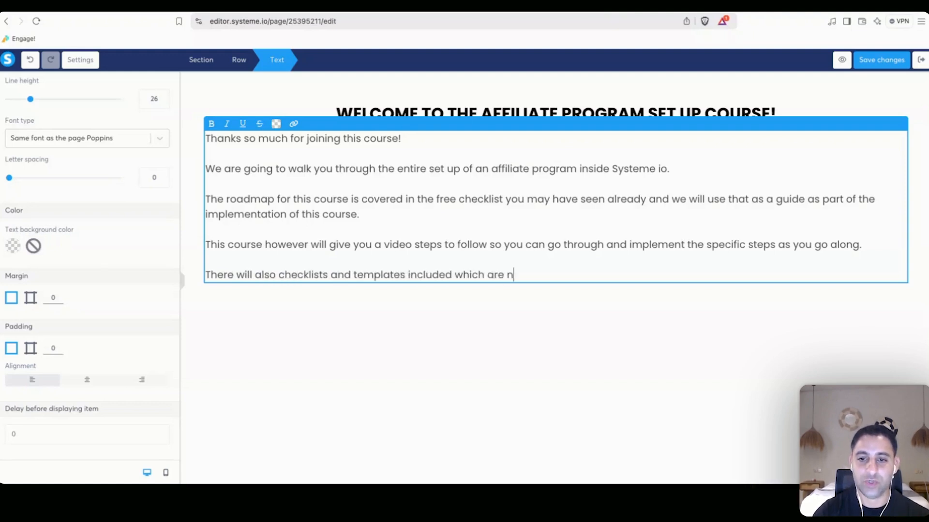
pyautogui.write('ot available in the checklist.')
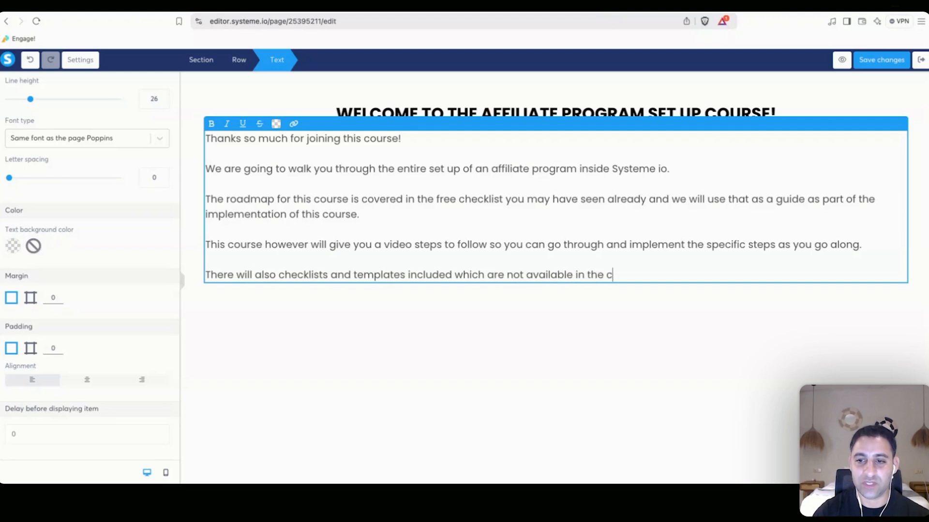
# Add closing paragraphs about watching for templates, welcoming feedback, and the contact e-mail address.
pyautogui.press('Return')
pyautogui.write('To as you go t')
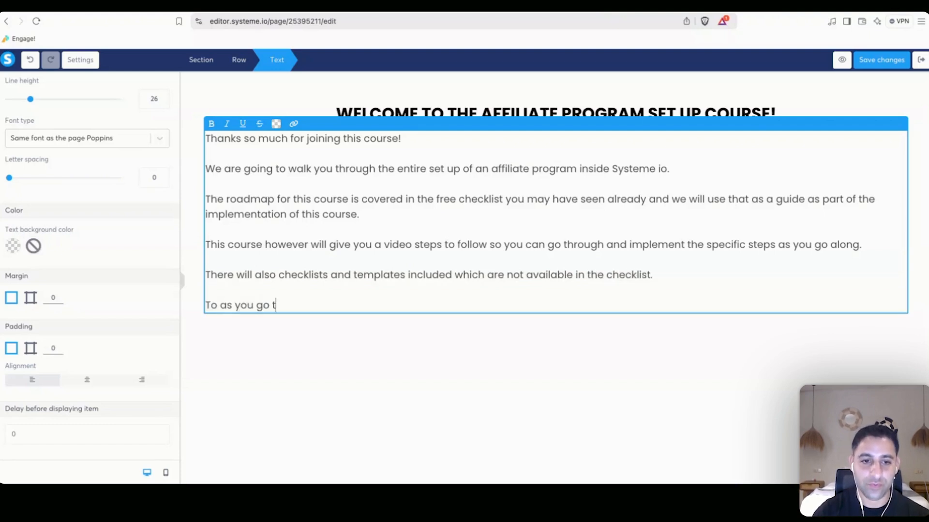
pyautogui.write('hrough the individual ')
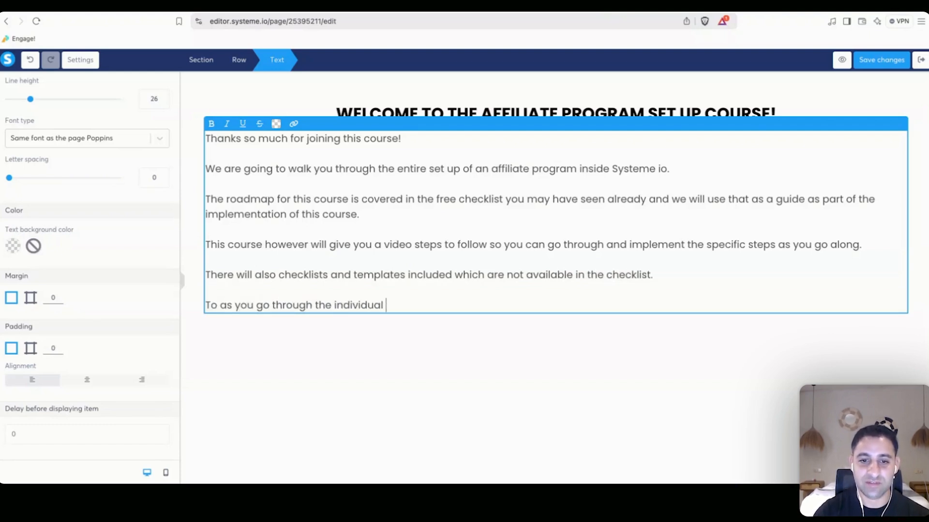
pyautogui.write('slessons, keep an eye out for any')
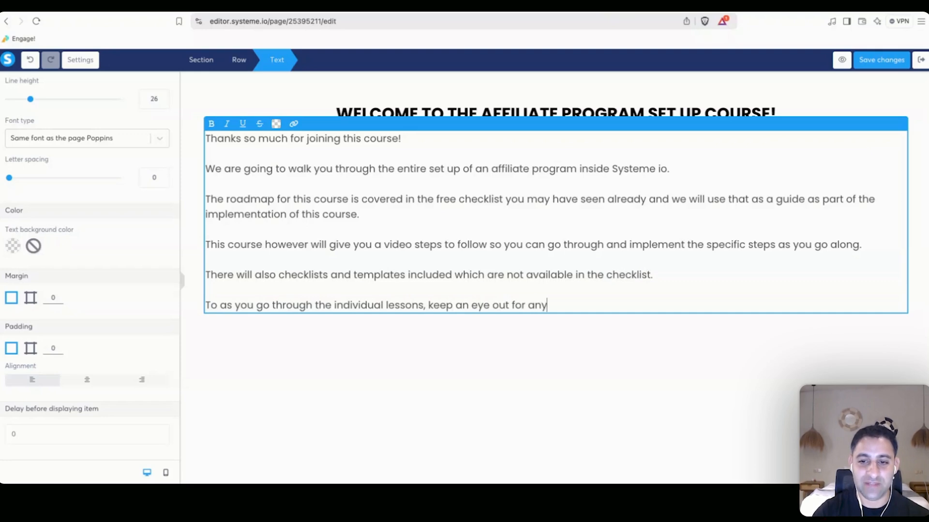
pyautogui.write(' templates.')
pyautogui.press('Return')
pyautogui.write('And if you fee')
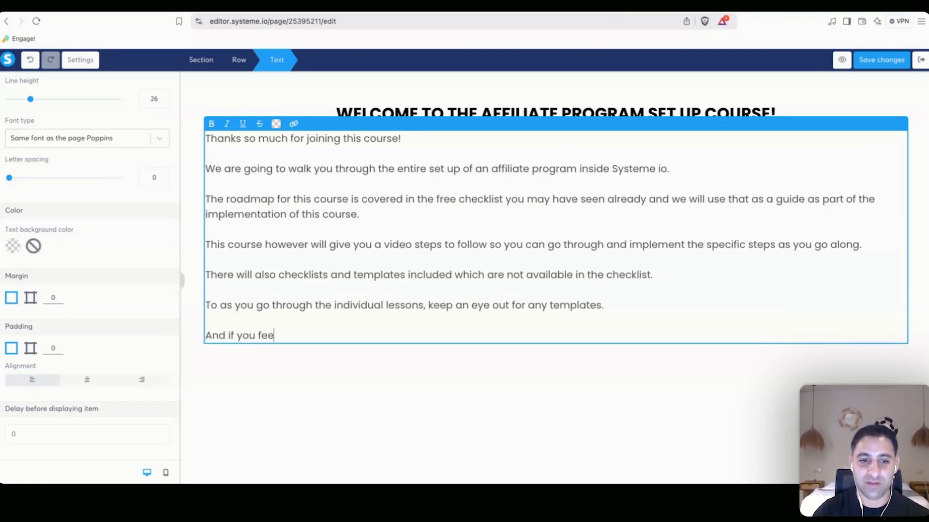
pyautogui.write('l something is missing from th')
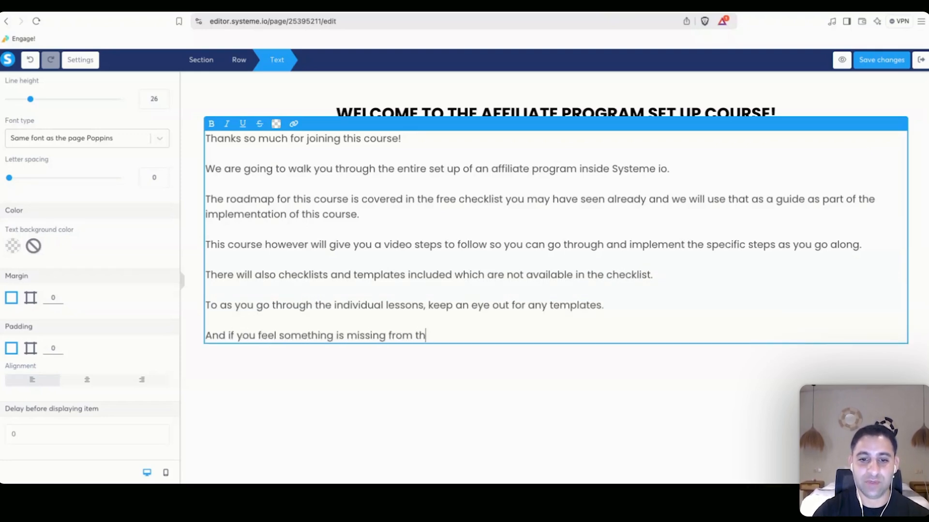
pyautogui.write('e course, I welcome any feedback as well.')
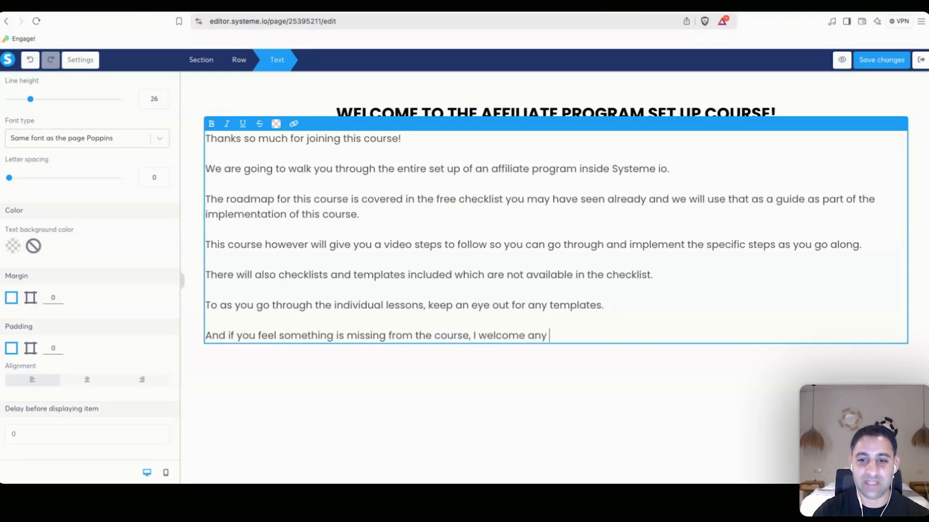
pyautogui.press('Return')
pyautogui.write('You can em')
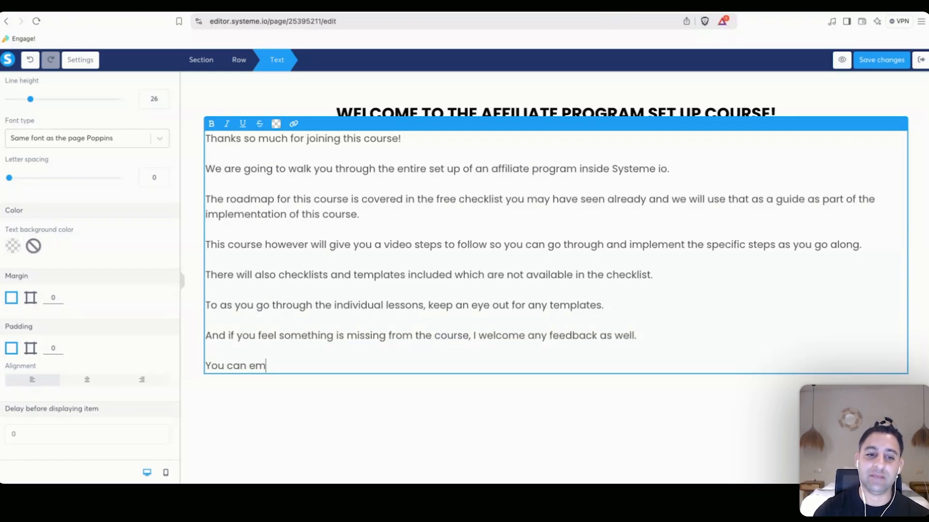
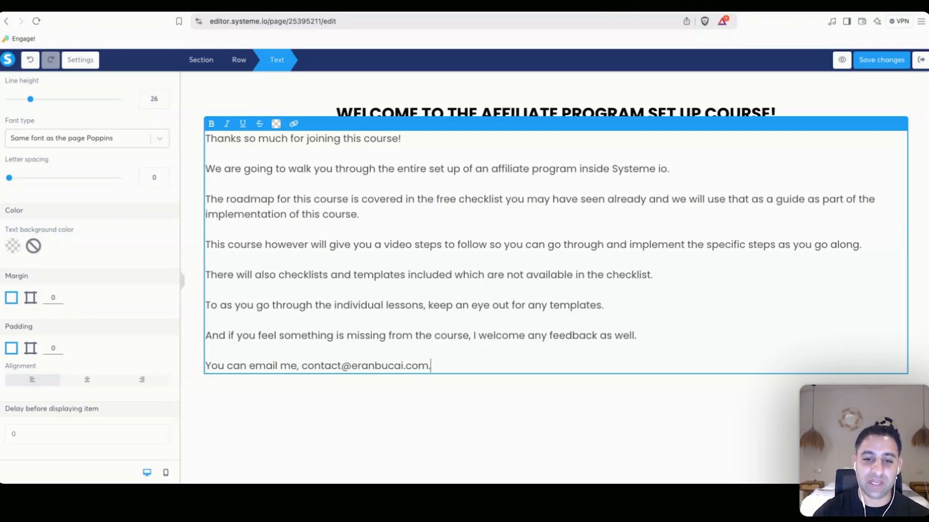
# Save the page, add a 2 columns row, and move the welcome text into the left column.
pyautogui.click(895, 61)
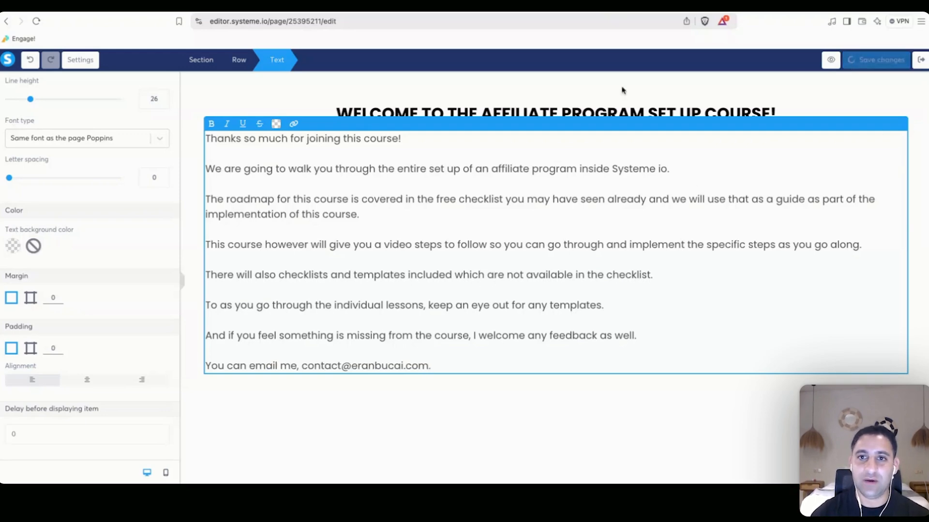
pyautogui.scroll(-5, 99, 284)
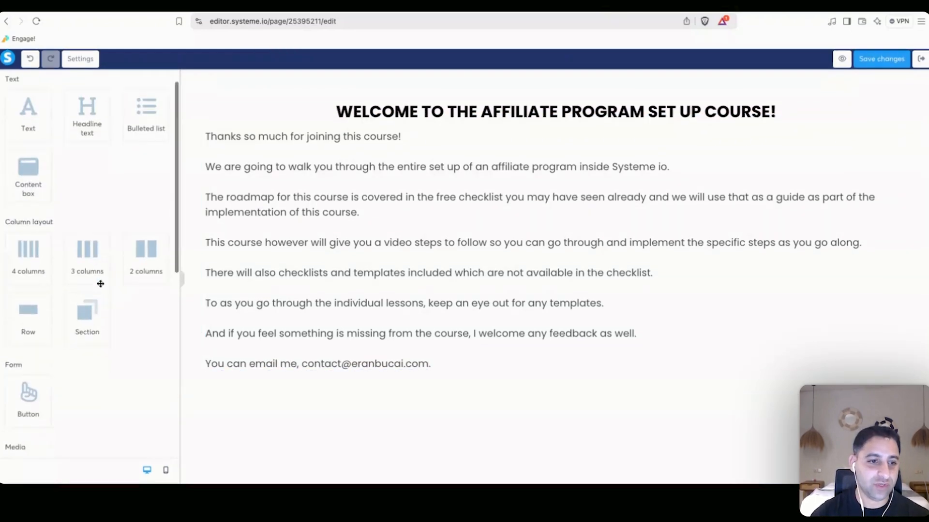
pyautogui.moveTo(99, 280); pyautogui.dragTo(348, 124)
pyautogui.scroll(5, 90, 252)
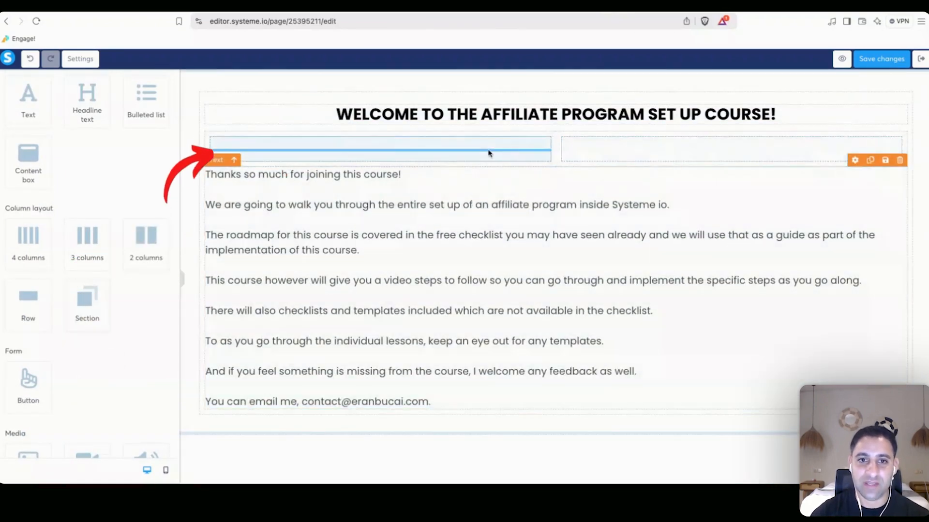
pyautogui.moveTo(488, 153); pyautogui.dragTo(486, 154)
# Put a YouTube Video element in the right column and start placing a button below it.
pyautogui.scroll(-3, 65, 201)
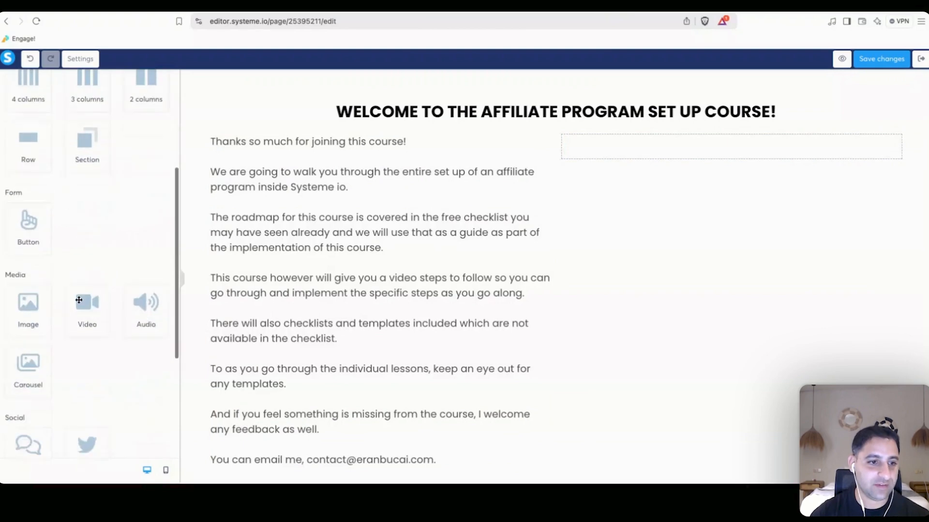
pyautogui.moveTo(79, 300); pyautogui.dragTo(624, 151)
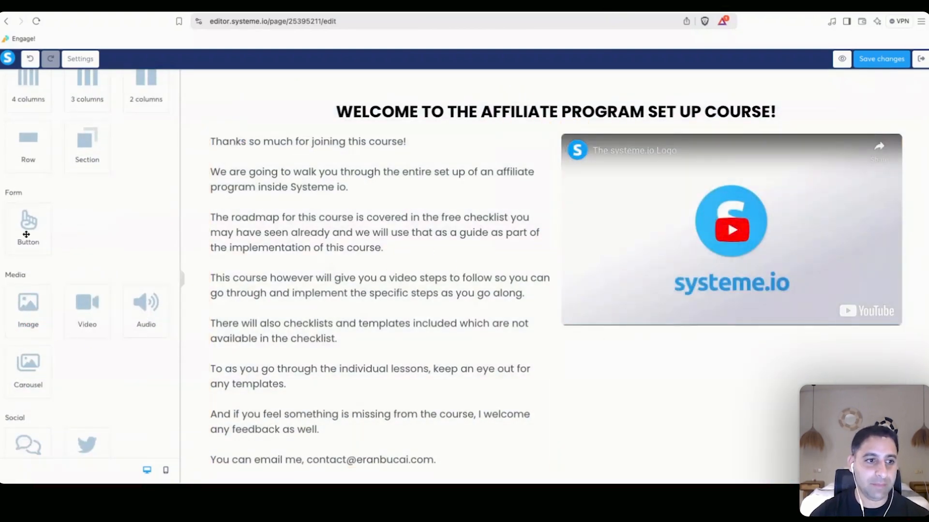
pyautogui.moveTo(26, 234); pyautogui.dragTo(732, 338)
pyautogui.scroll(4, 148, 225)
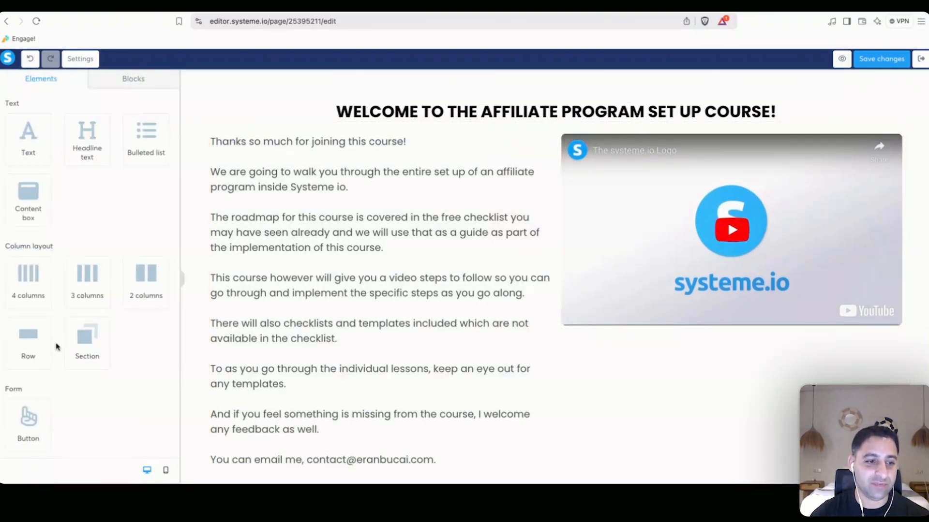
# Add a button below the video with the checklist URL and label 'Open the checklist'.
pyautogui.moveTo(31, 424); pyautogui.dragTo(730, 361)
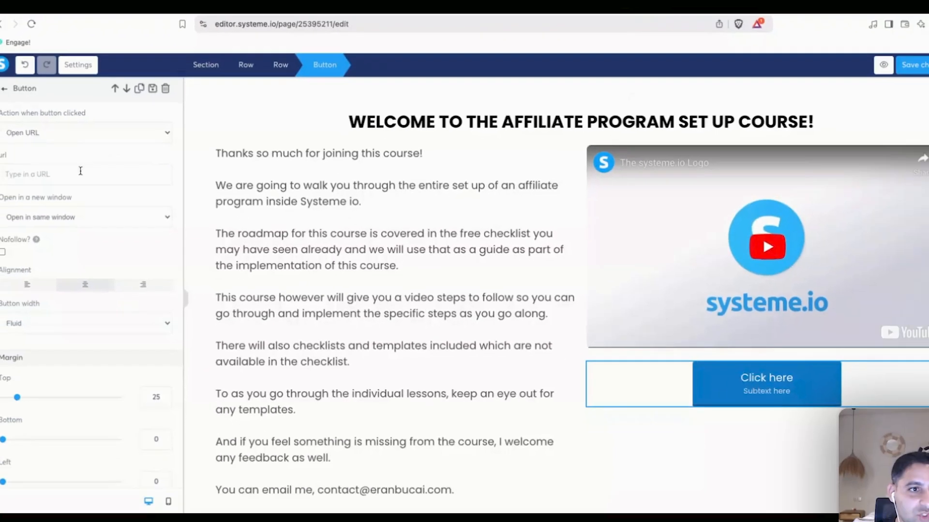
pyautogui.write('https://learn.dotcomtruths.com/affiliateprogramsetupchecklist#page=1')
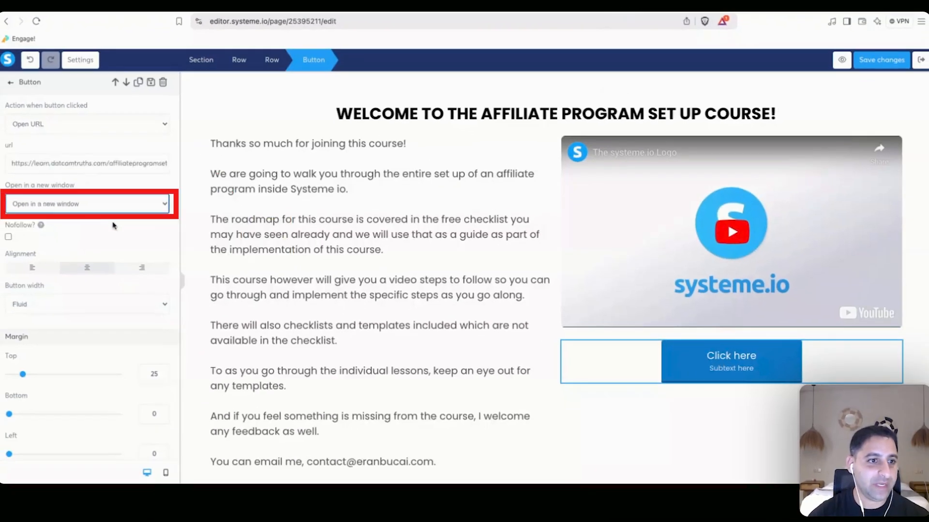
pyautogui.scroll(-3, 116, 242)
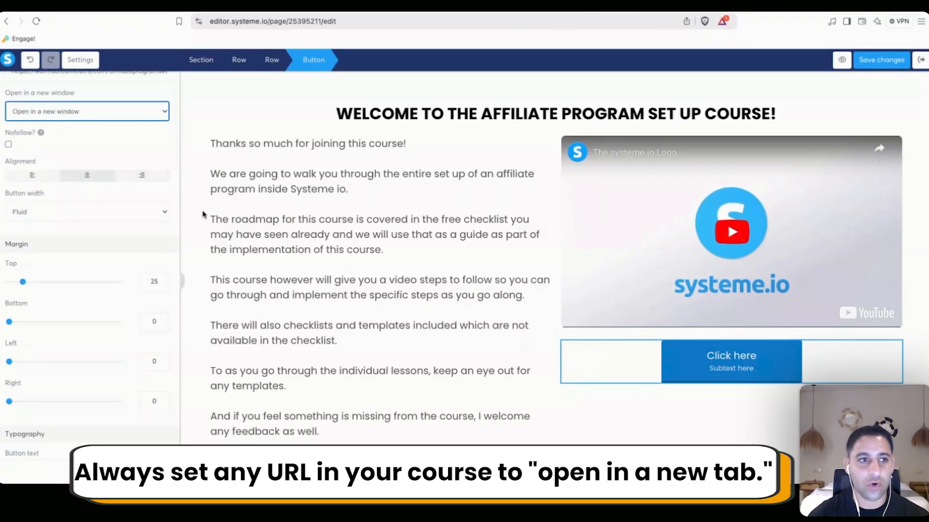
pyautogui.scroll(3, 62, 165)
pyautogui.scroll(-4, 116, 224)
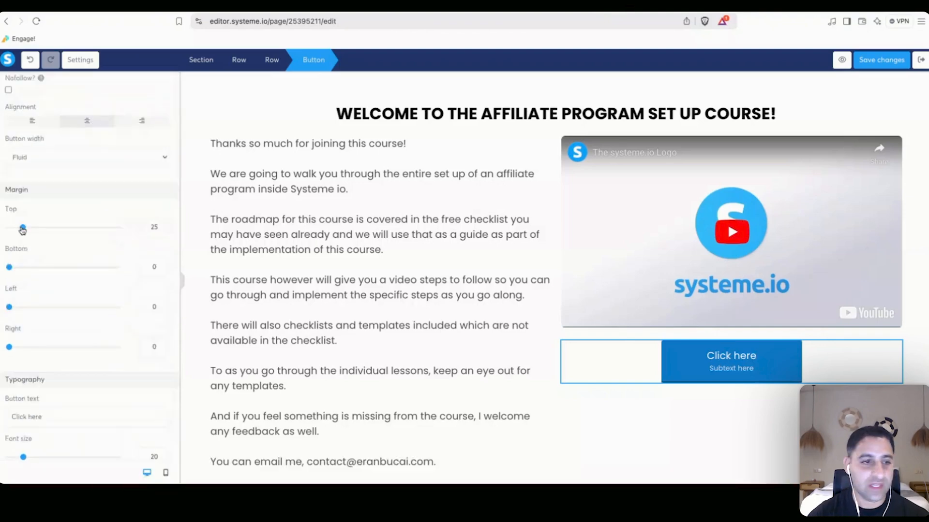
pyautogui.scroll(-5, 22, 231)
pyautogui.tripleClick(65, 217)
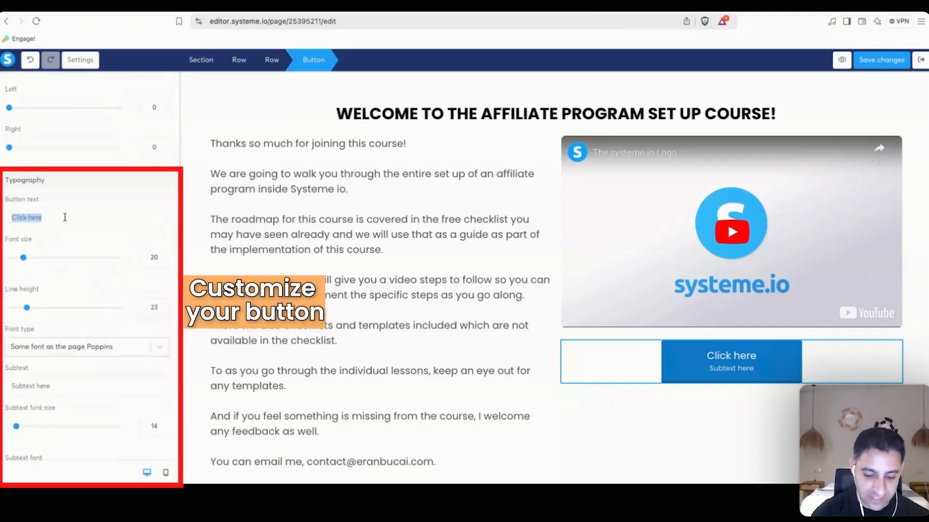
pyautogui.write('Open the checklist')
# Add the external-link icon after the button text.
pyautogui.scroll(-6, 54, 320)
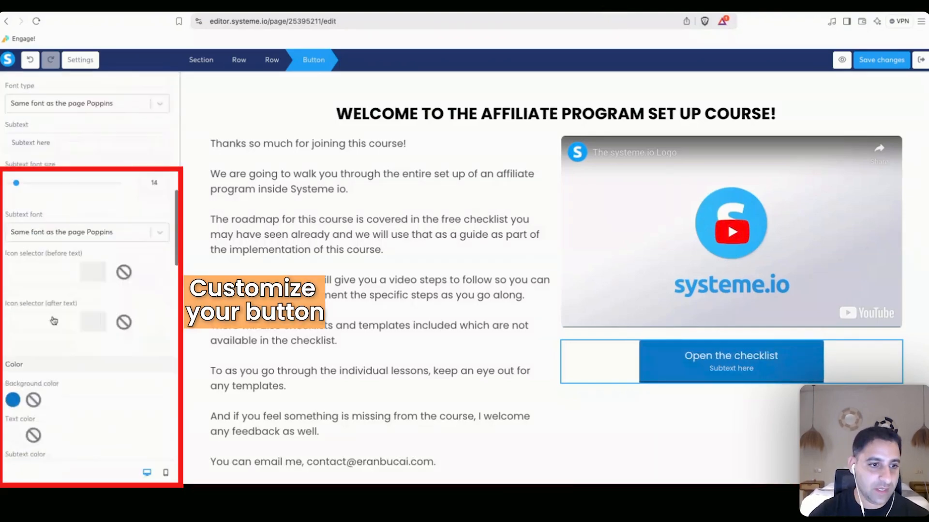
pyautogui.click(54, 321)
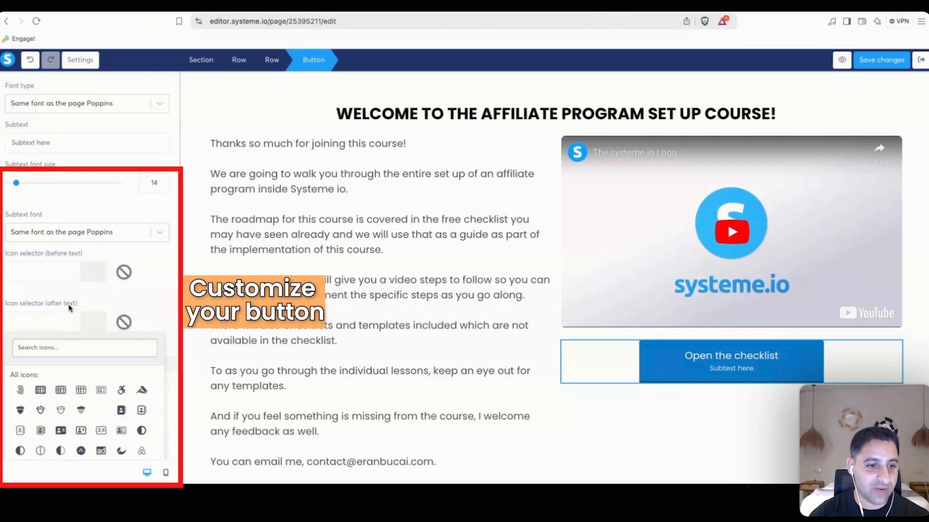
pyautogui.write('link')
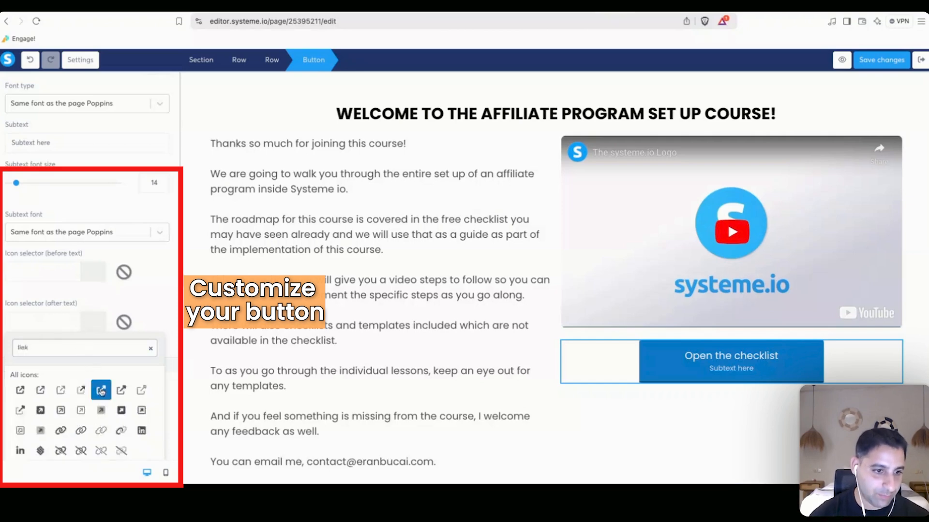
pyautogui.click(81, 391)
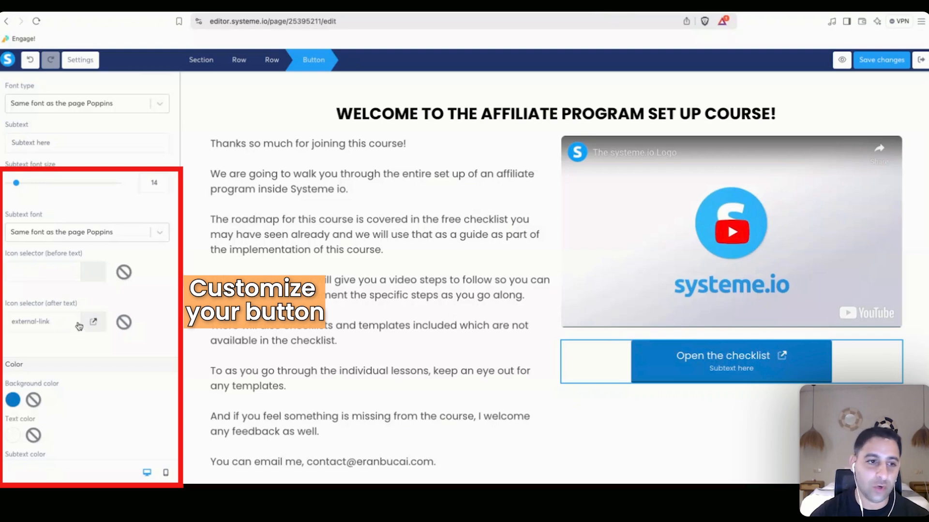
# Make the button background orange (#F1A54D) and round its corners to 10.
pyautogui.scroll(-5, 79, 326)
pyautogui.click(13, 283)
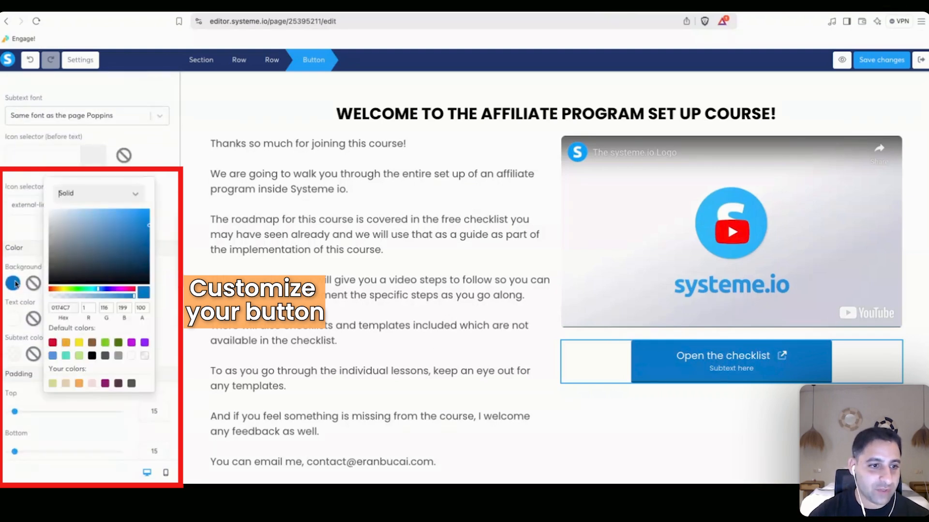
pyautogui.click(77, 381)
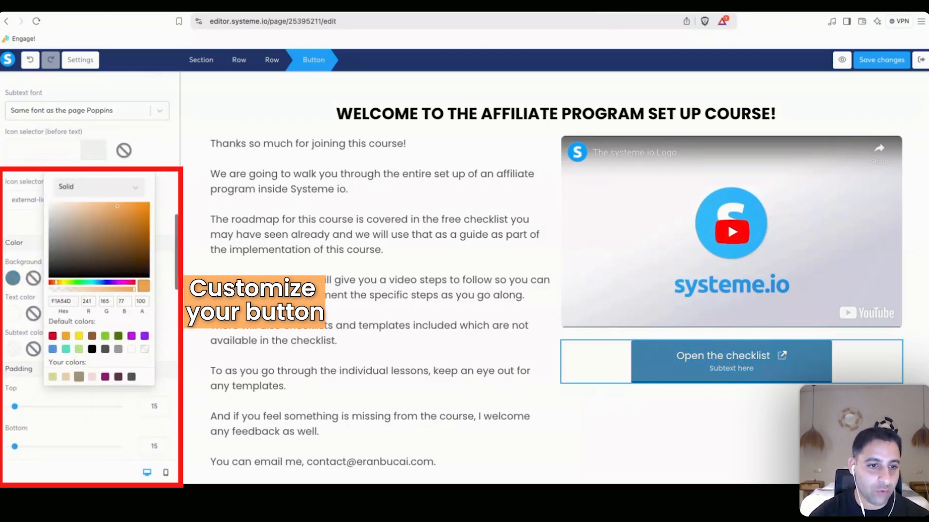
pyautogui.click(162, 306)
pyautogui.scroll(-3, 89, 304)
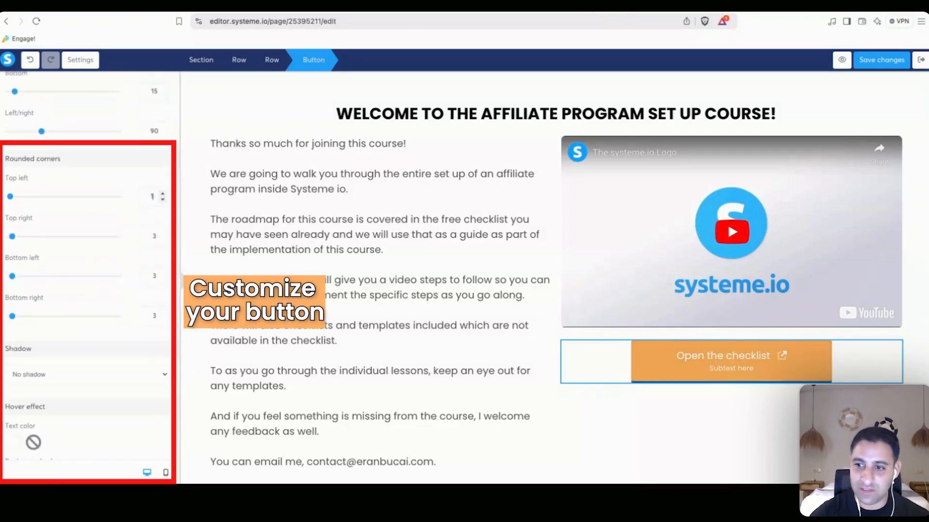
pyautogui.write('0')
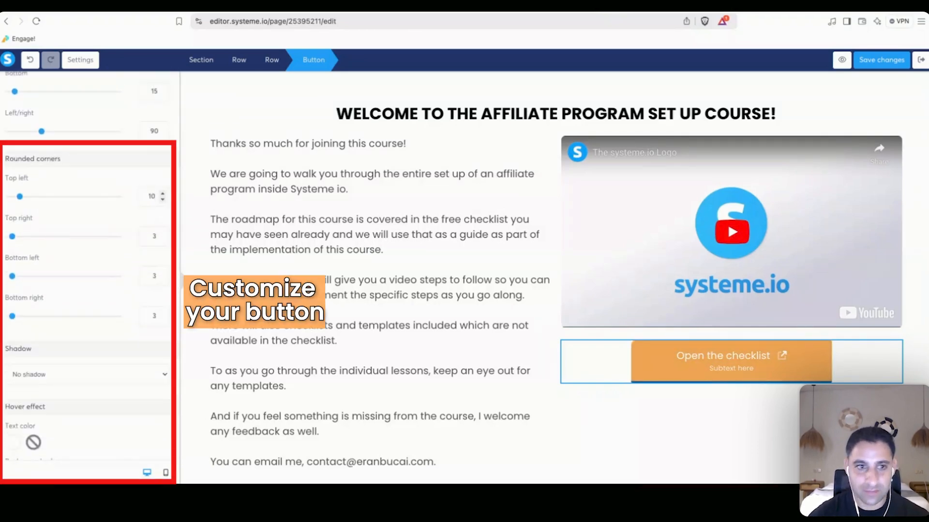
pyautogui.doubleClick(154, 236)
pyautogui.write('10')
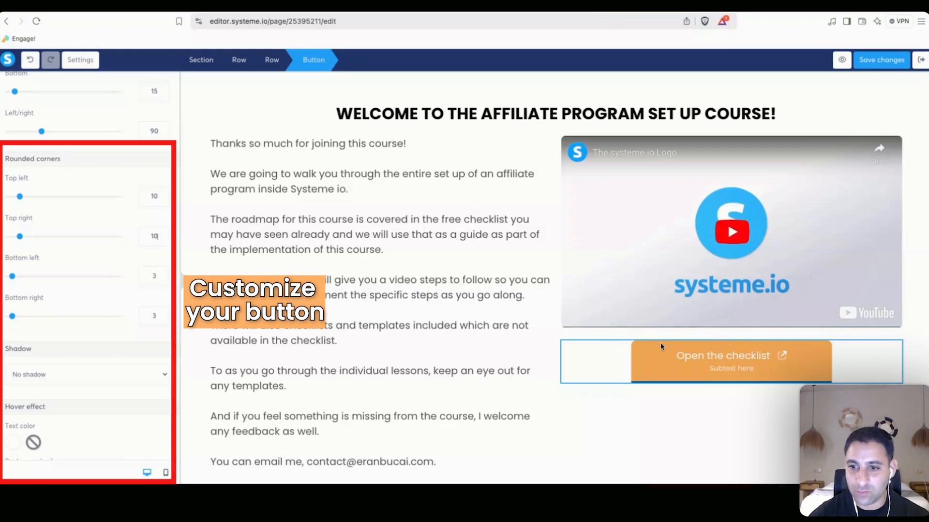
pyautogui.doubleClick(148, 277)
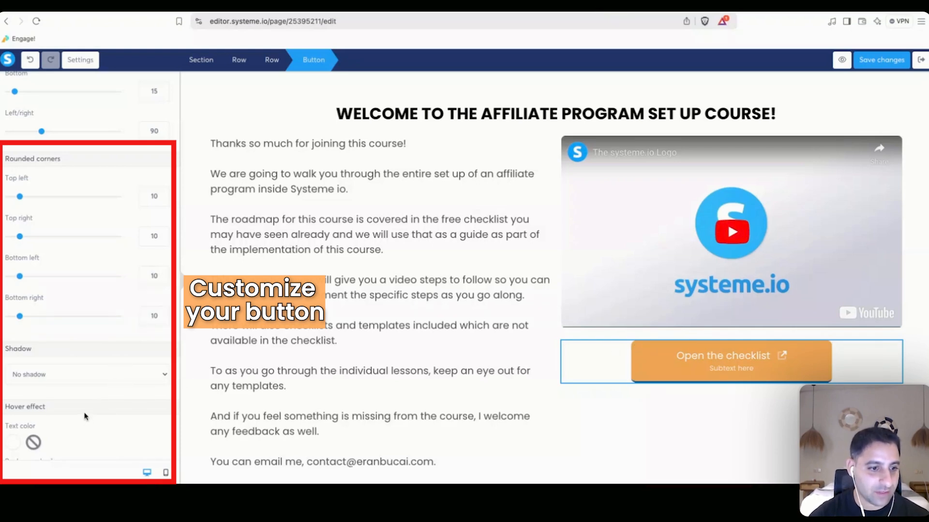
# Give the button a hard shadow and a Zoom hover style with Grow 3.
pyautogui.click(98, 363)
pyautogui.scroll(-4, 106, 346)
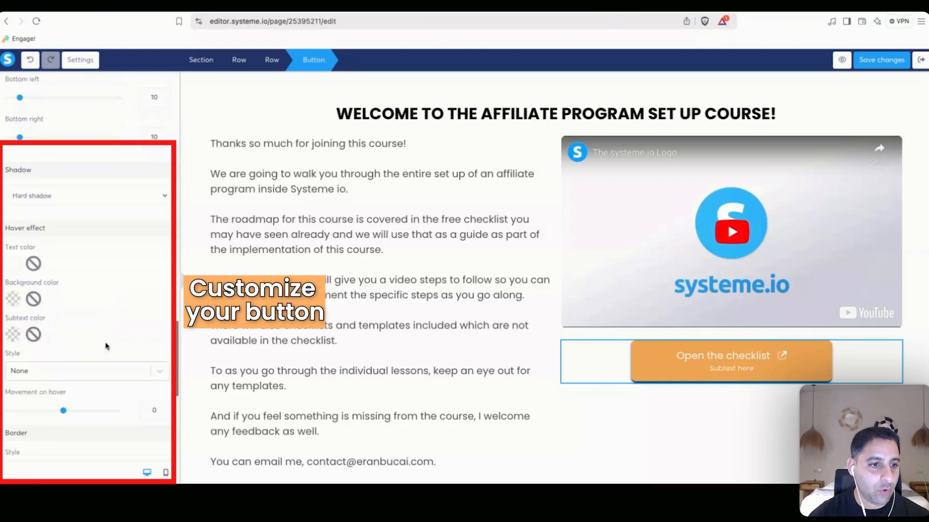
pyautogui.scroll(-1, 91, 308)
pyautogui.click(87, 300)
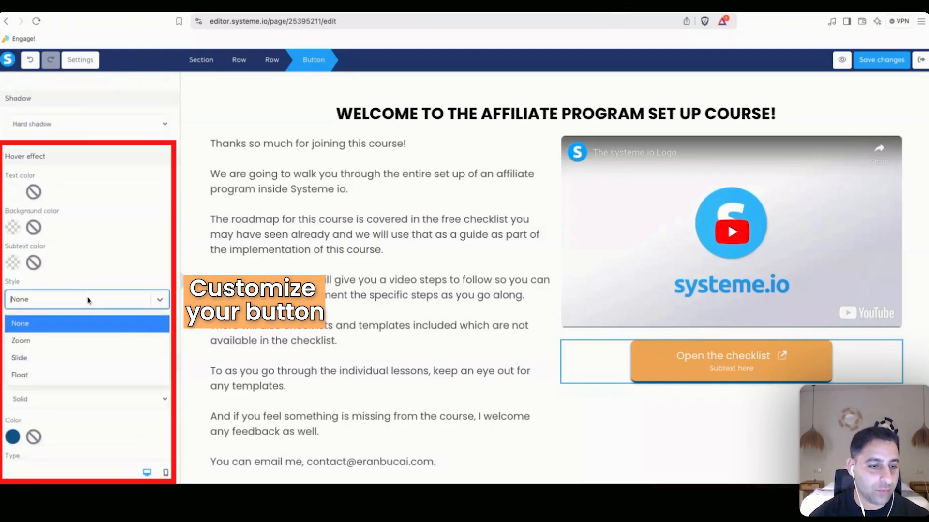
pyautogui.click(62, 341)
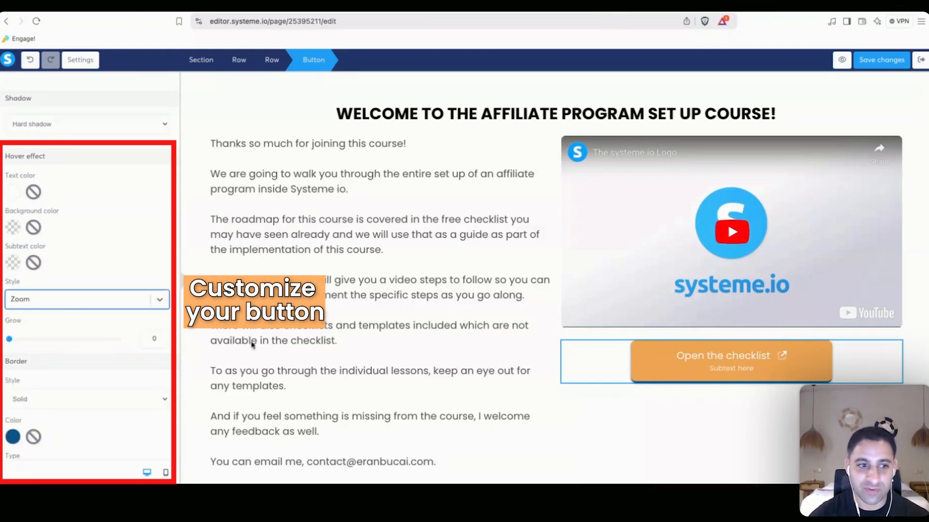
pyautogui.click(155, 339)
pyautogui.write('3')
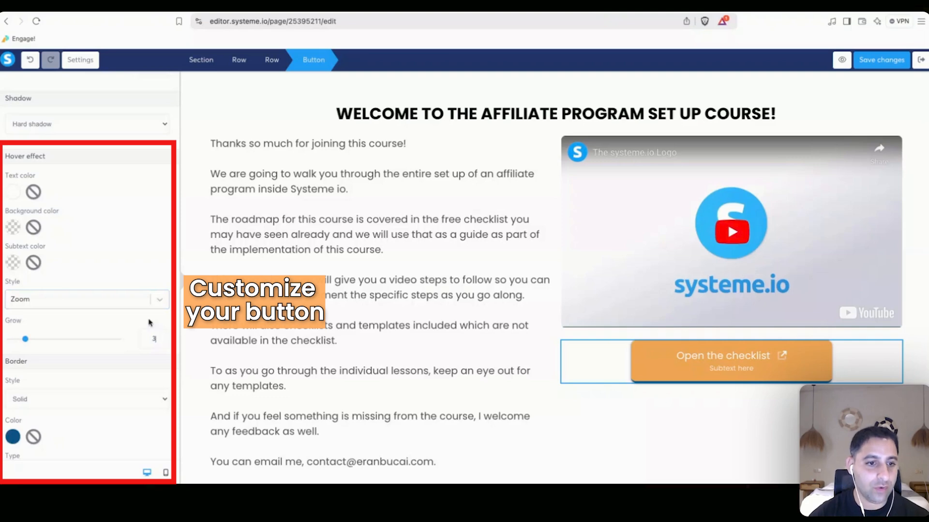
pyautogui.click(576, 397)
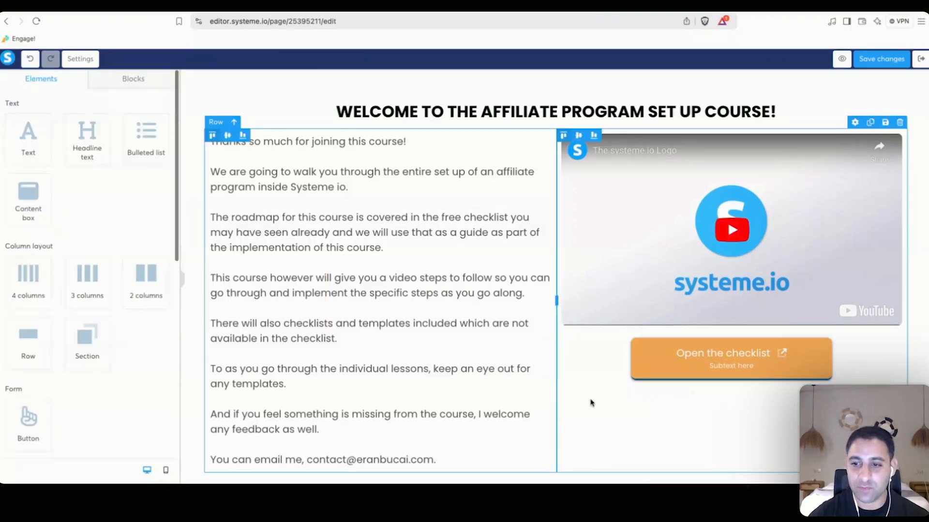
pyautogui.click(674, 355)
pyautogui.scroll(-3, 73, 320)
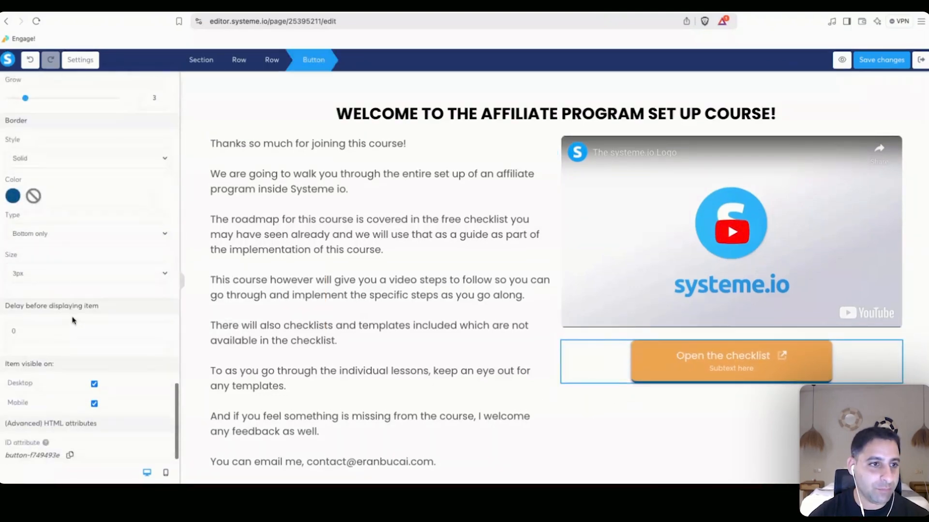
pyautogui.scroll(2, 38, 195)
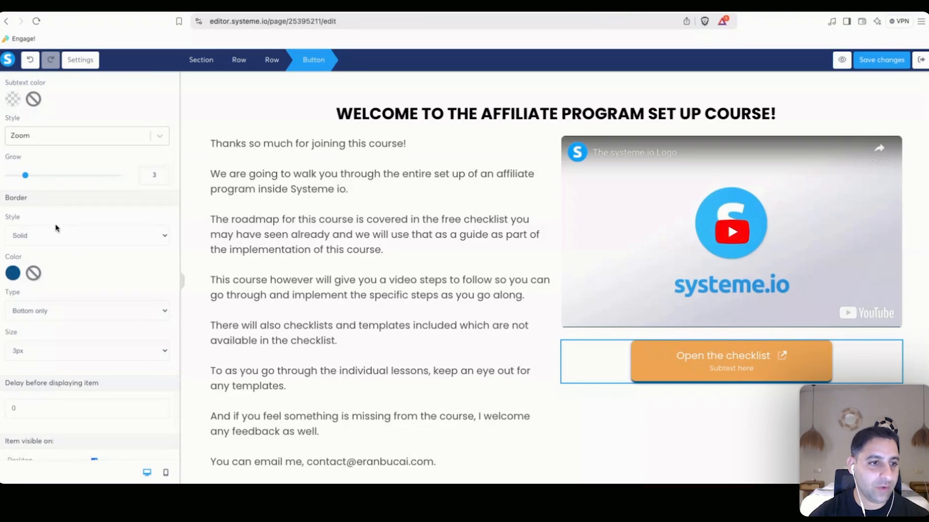
# Add a 1px black full border around the button.
pyautogui.click(81, 236)
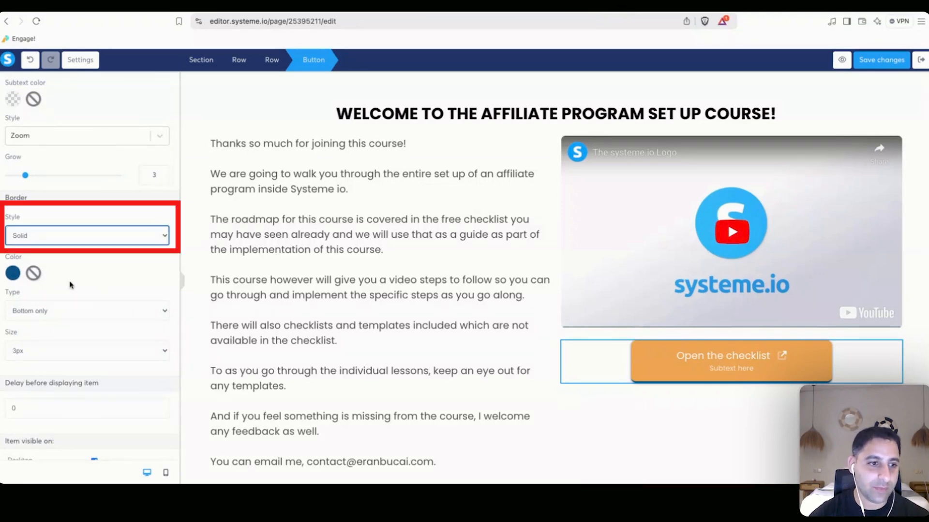
pyautogui.click(57, 354)
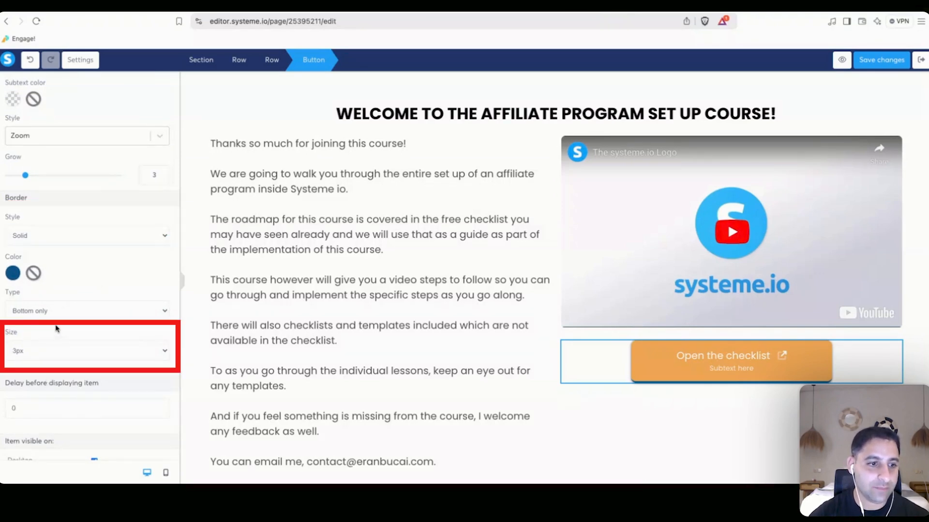
pyautogui.click(56, 328)
pyautogui.click(58, 304)
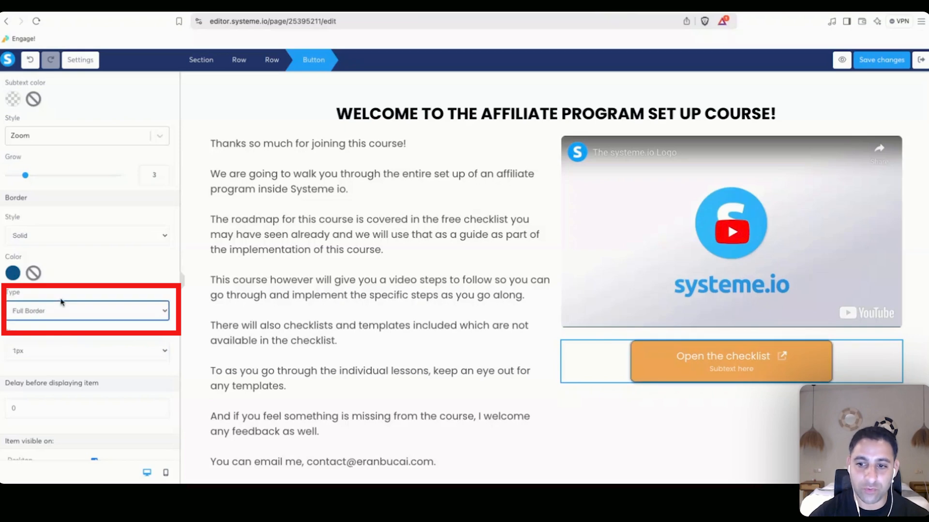
pyautogui.click(13, 274)
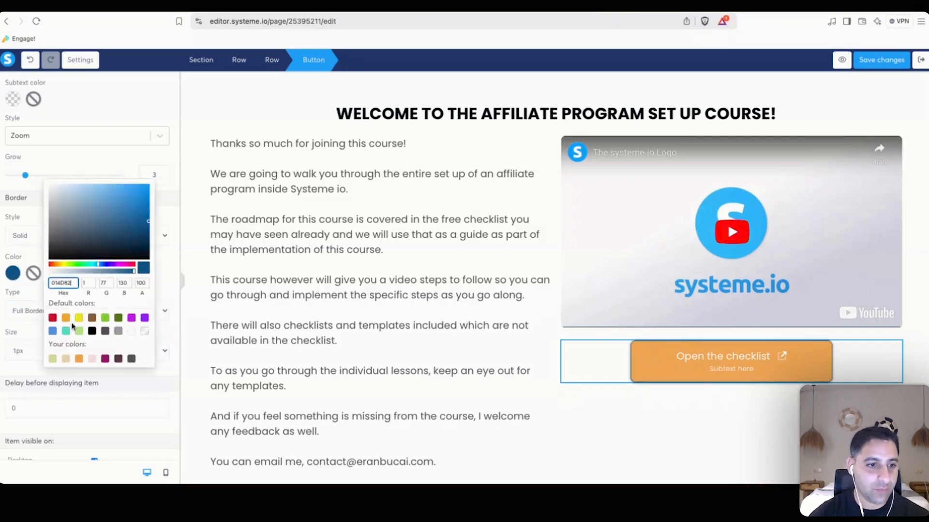
pyautogui.click(92, 330)
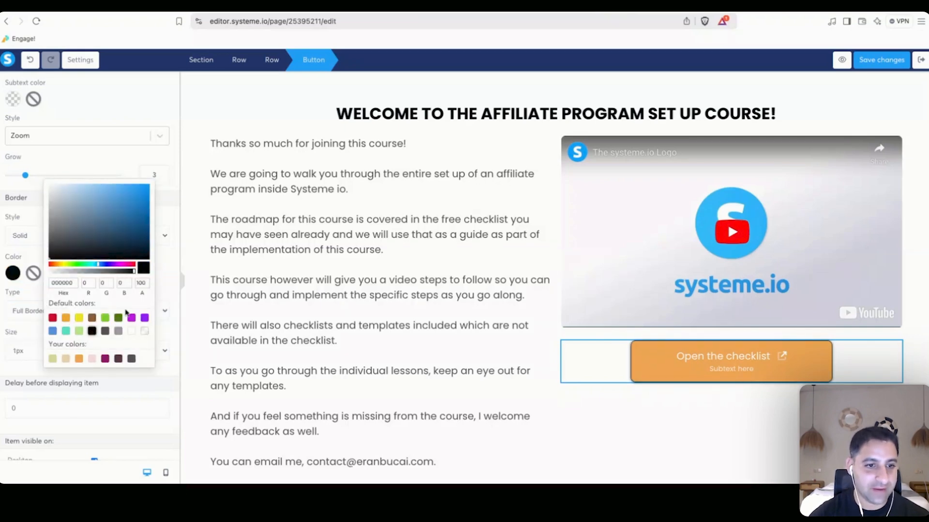
pyautogui.click(169, 281)
# Set the button's hover background to a deeper orange.
pyautogui.scroll(5, 72, 275)
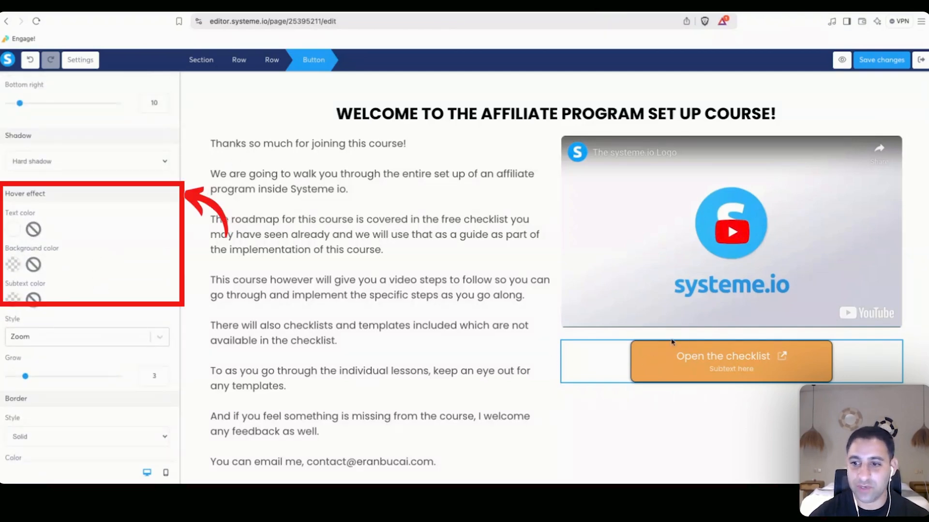
pyautogui.click(13, 267)
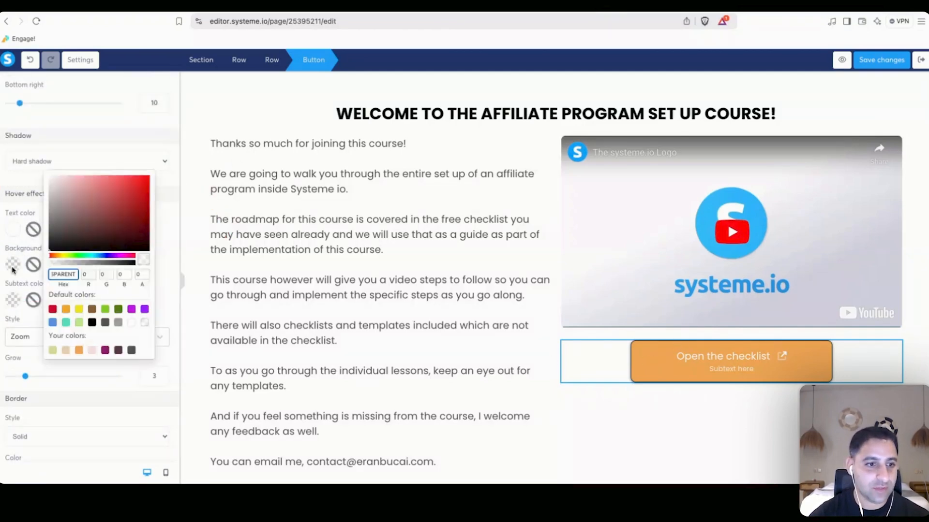
pyautogui.click(79, 351)
pyautogui.click(144, 182)
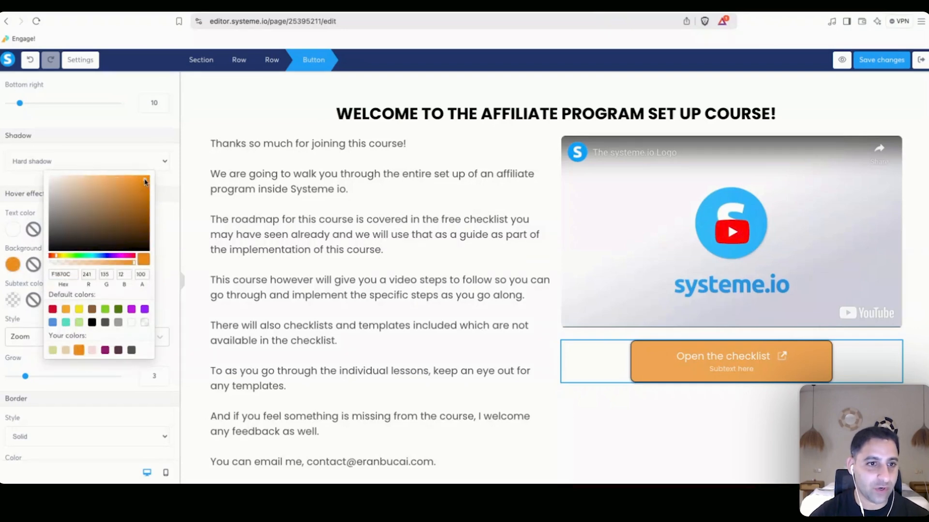
pyautogui.click(163, 231)
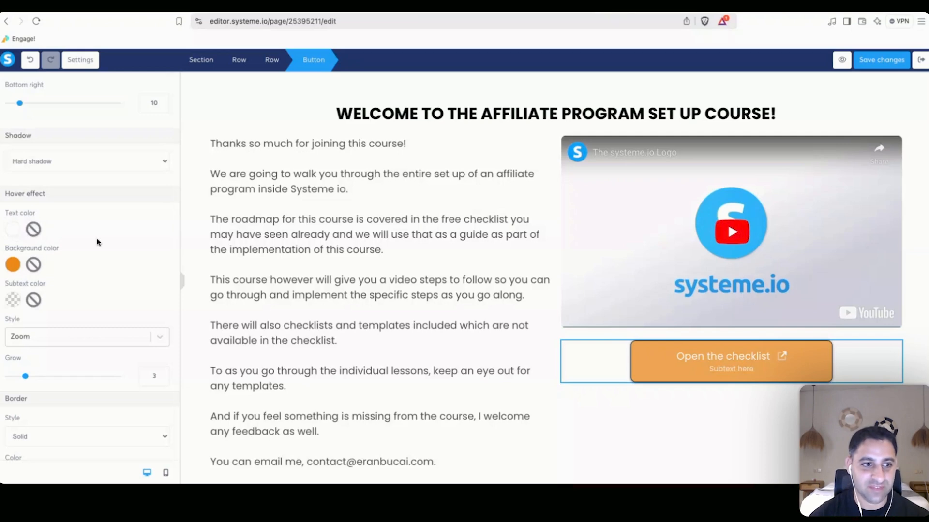
# Delete the button's subtext line.
pyautogui.scroll(3, 97, 242)
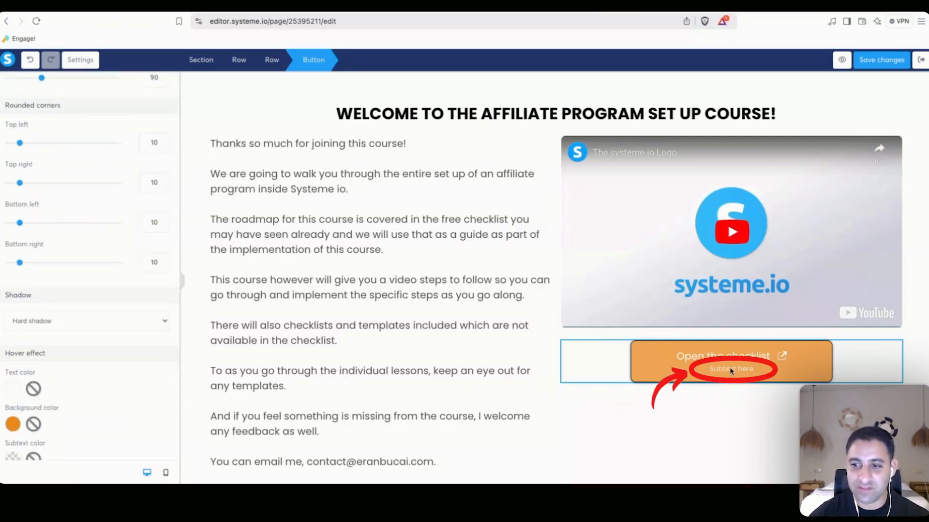
pyautogui.scroll(8, 101, 225)
pyautogui.scroll(4, 102, 227)
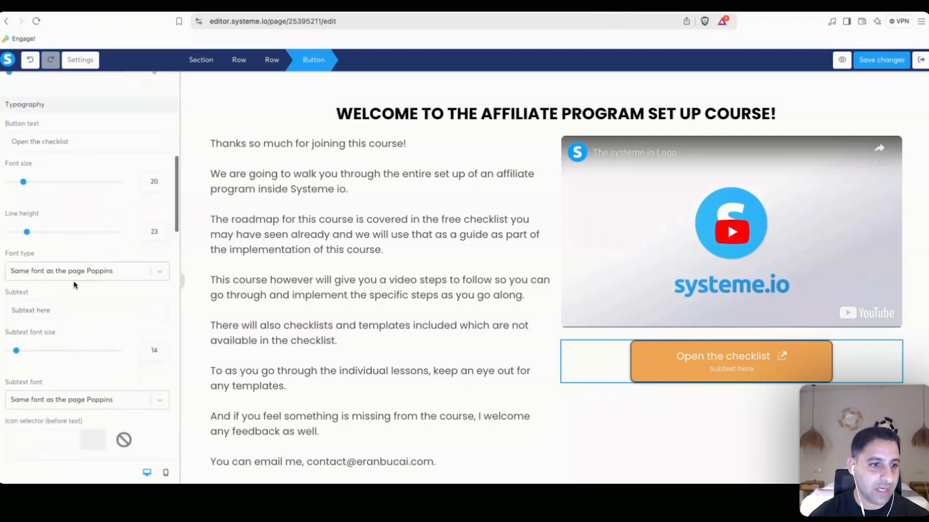
pyautogui.tripleClick(73, 309)
pyautogui.press('BackSpace')
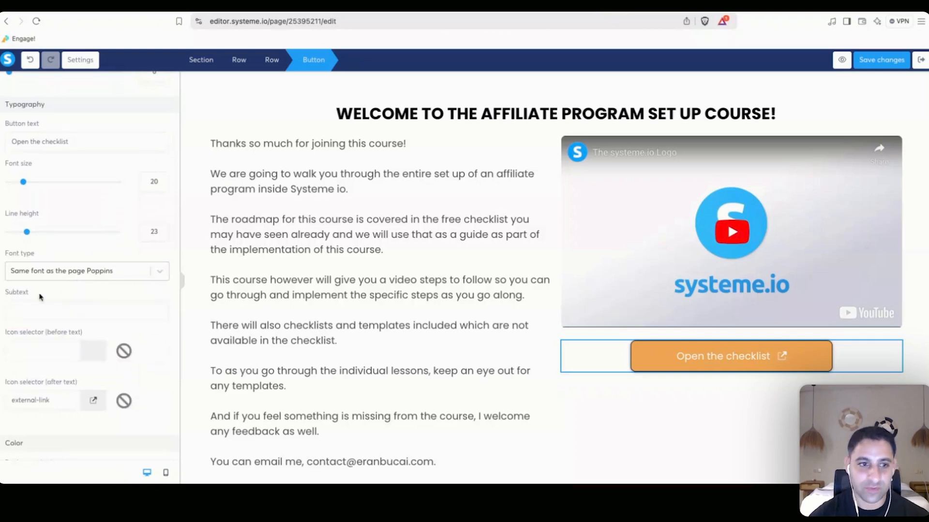
pyautogui.click(564, 409)
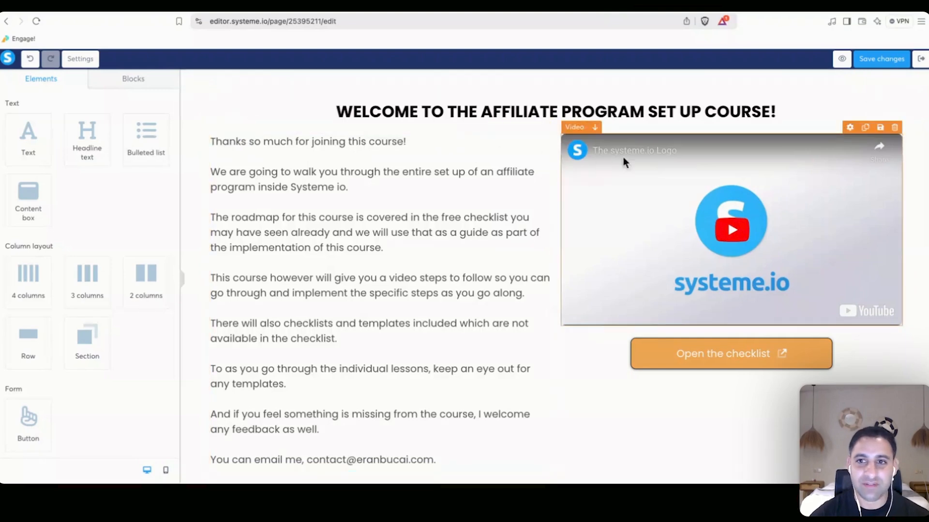
# Move the video under the headline, pull the lesson text to full width, and place the button below the video.
pyautogui.moveTo(572, 128); pyautogui.dragTo(565, 118)
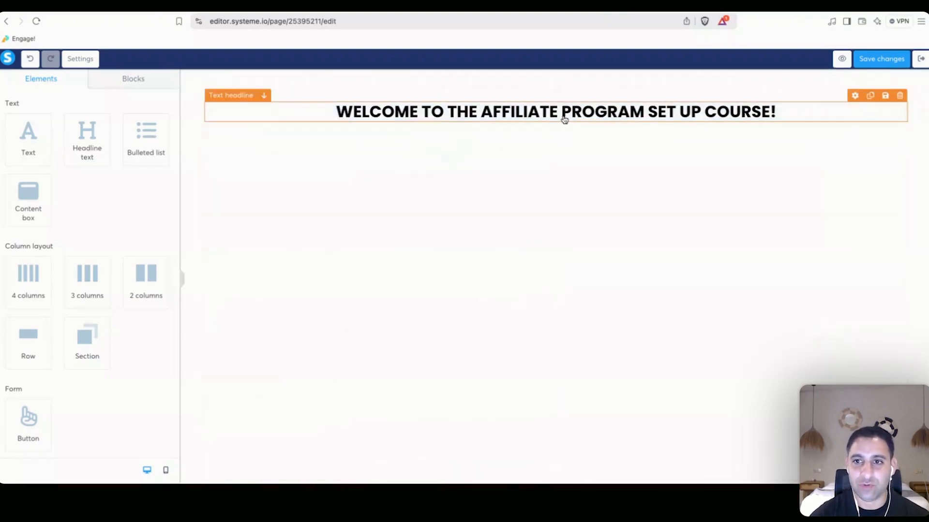
pyautogui.scroll(-10, 417, 152)
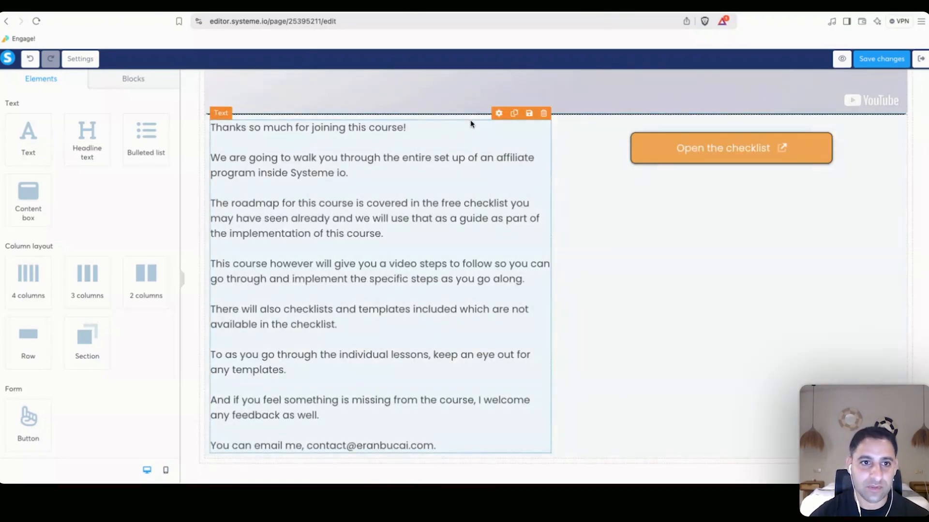
pyautogui.moveTo(470, 128); pyautogui.dragTo(572, 126)
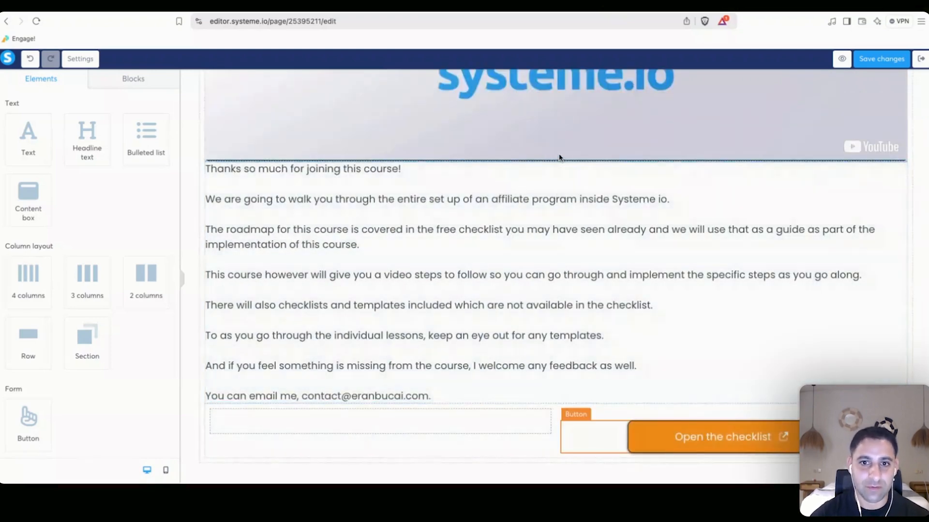
pyautogui.moveTo(559, 158); pyautogui.dragTo(559, 158)
pyautogui.scroll(8, 552, 249)
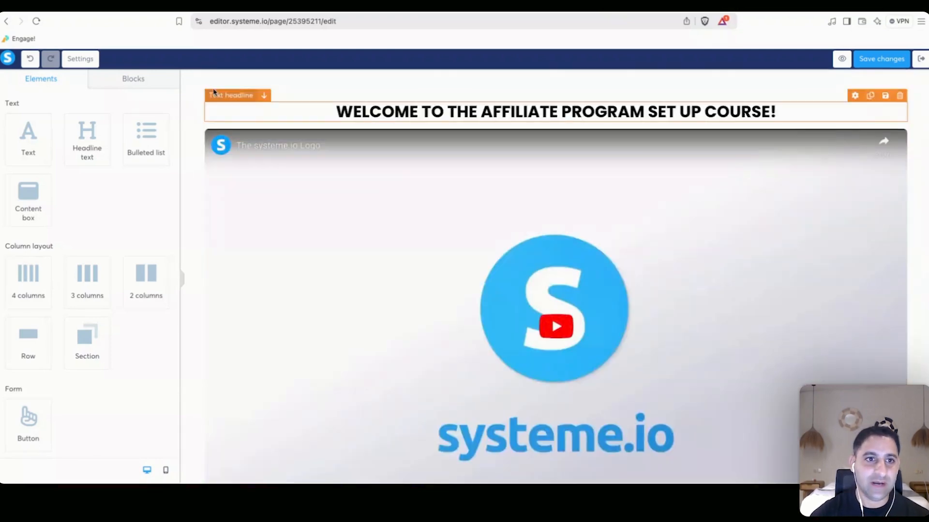
# Set the section padding to 10 and content width to Medium, and add a text block below the headline.
pyautogui.click(185, 76)
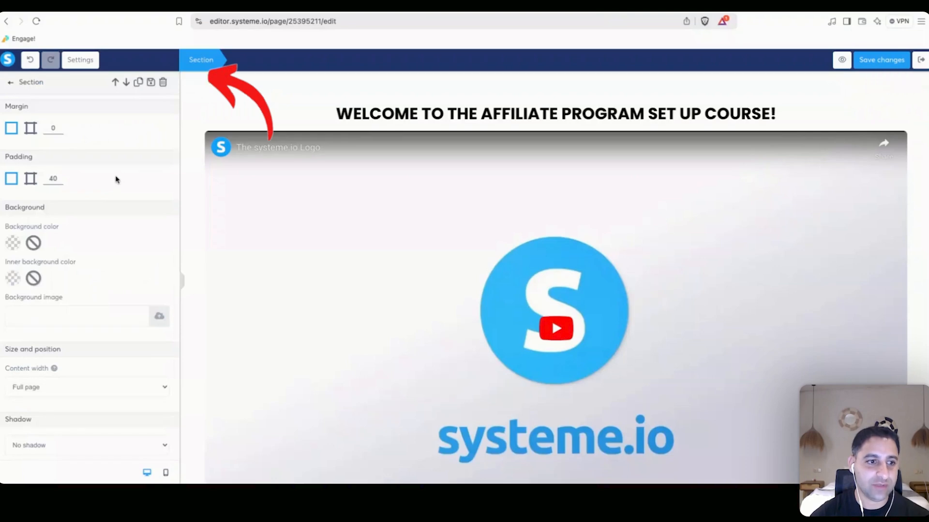
pyautogui.moveTo(52, 174); pyautogui.dragTo(46, 174)
pyautogui.write('1')
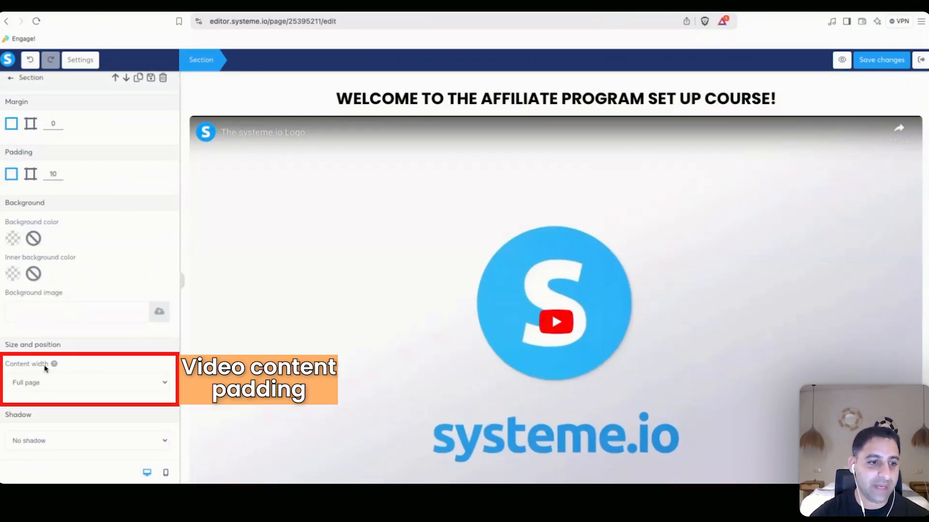
pyautogui.click(67, 409)
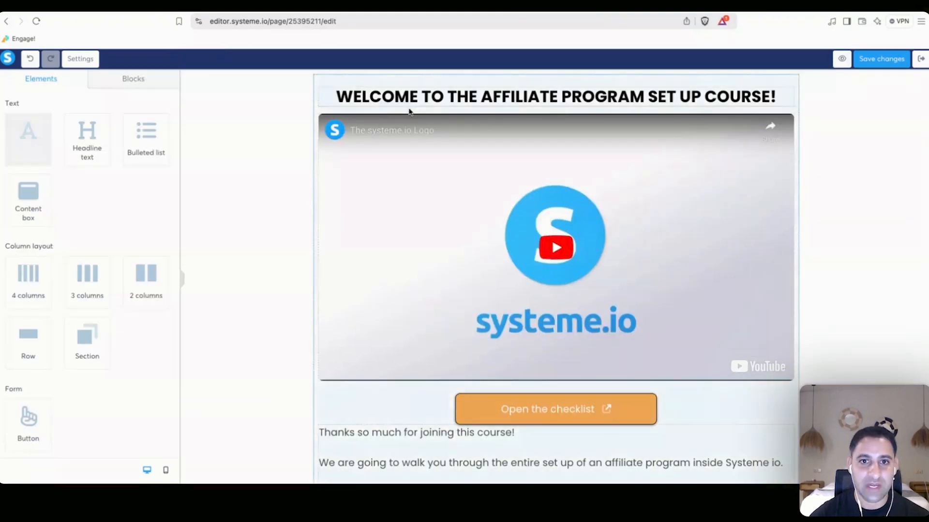
pyautogui.moveTo(409, 111); pyautogui.dragTo(483, 128)
# Make the new line read 'Please watch the video below and scroll below it for more information.'.
pyautogui.tripleClick(486, 126)
pyautogui.write('Pleas')
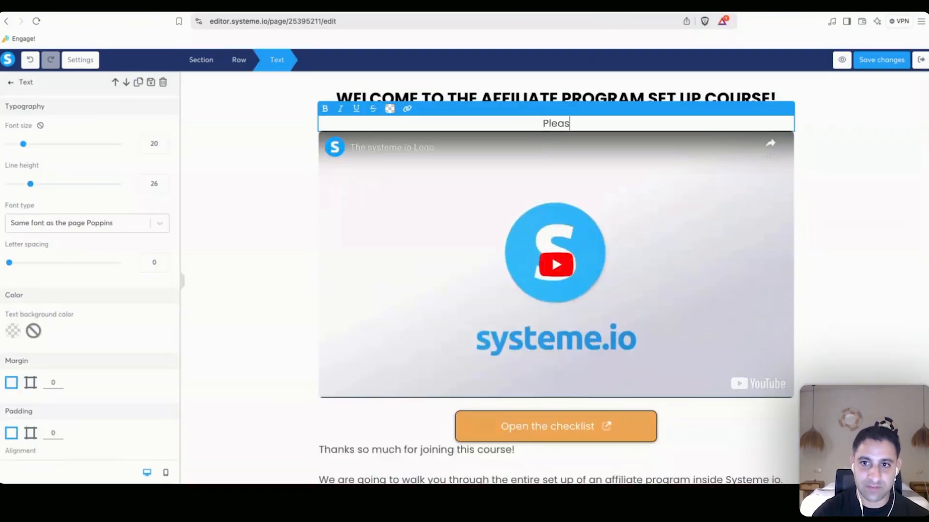
pyautogui.write('e watch the video b')
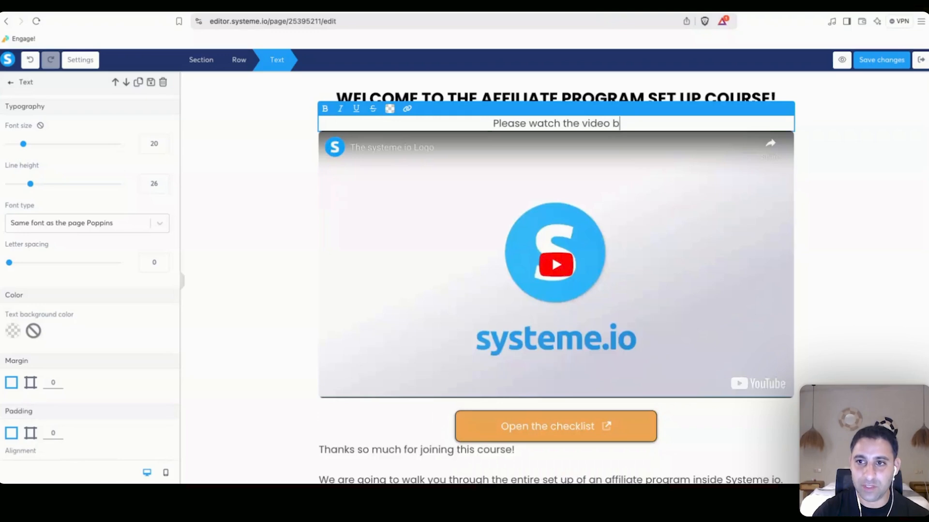
pyautogui.write('elow and scroll below')
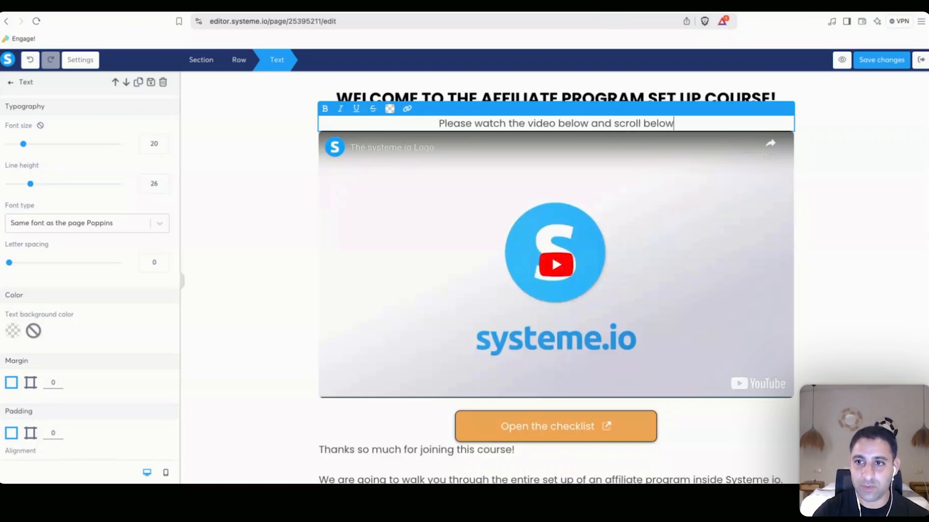
pyautogui.write(' it for more information.')
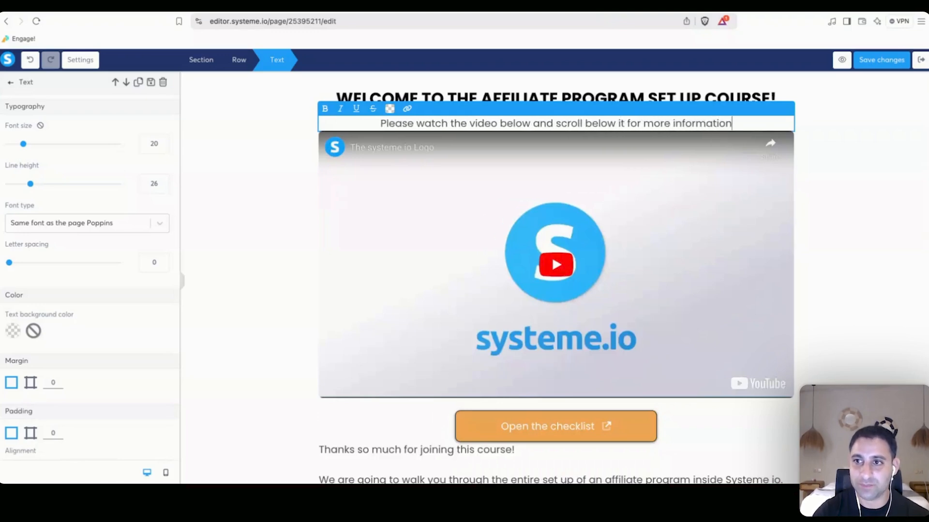
pyautogui.click(311, 183)
# Give the video a margin of 30 and save the page.
pyautogui.click(352, 173)
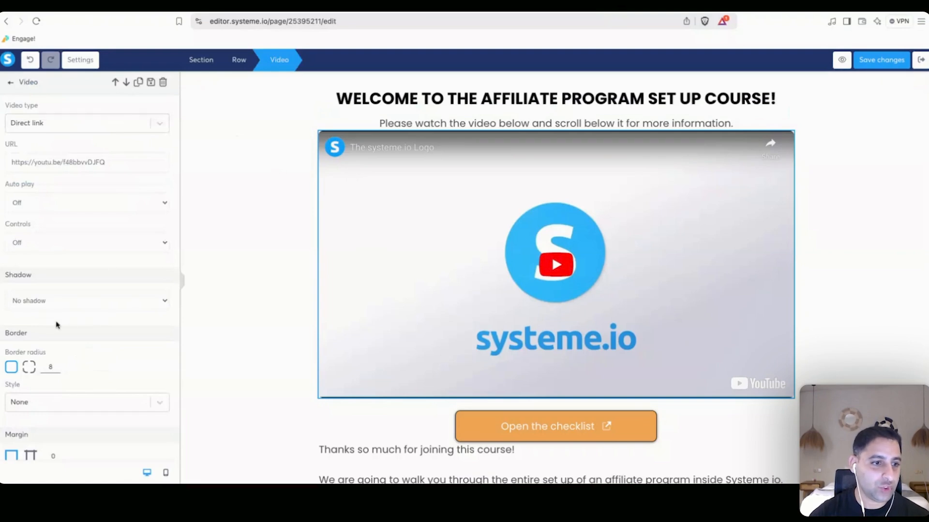
pyautogui.scroll(-5, 57, 325)
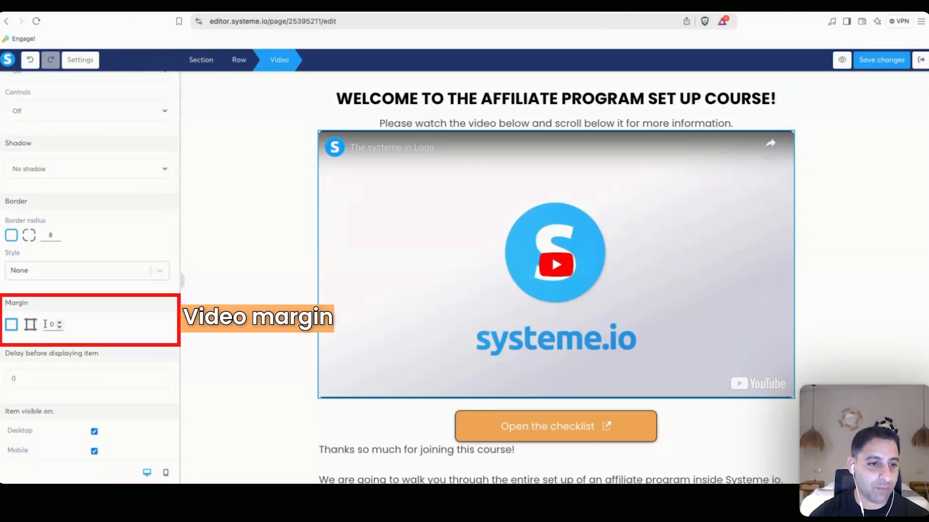
pyautogui.click(48, 324)
pyautogui.write('30')
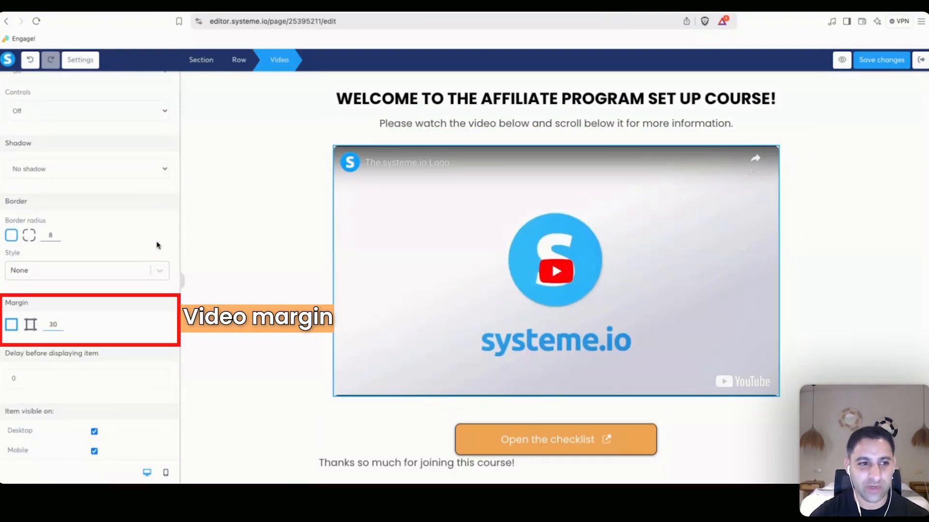
pyautogui.click(261, 213)
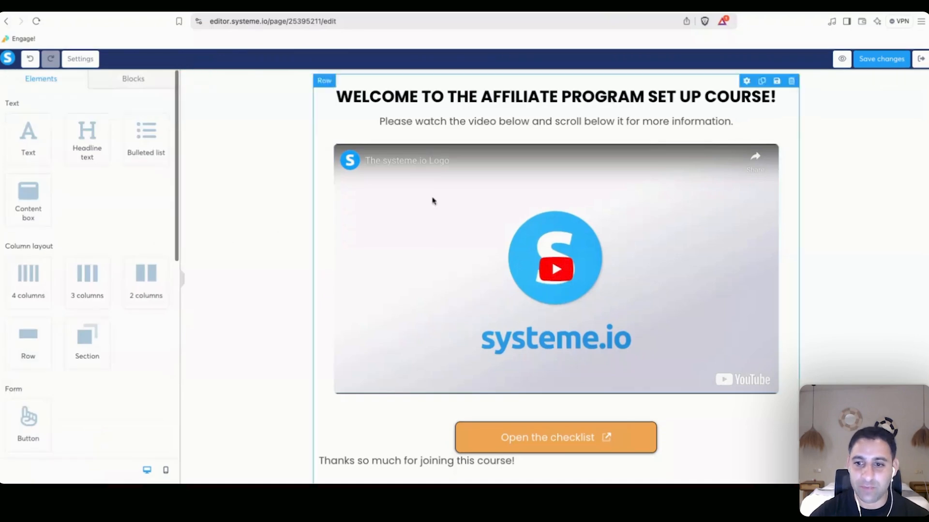
pyautogui.click(878, 63)
# Set the Open the checklist button's top and bottom margins to 10 and save.
pyautogui.scroll(-4, 258, 143)
pyautogui.scroll(-4, 258, 143)
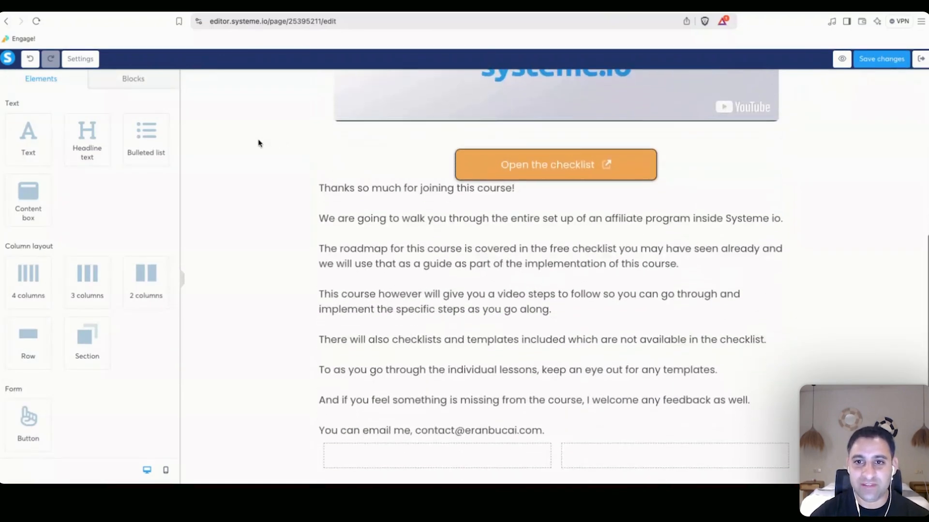
pyautogui.click(473, 171)
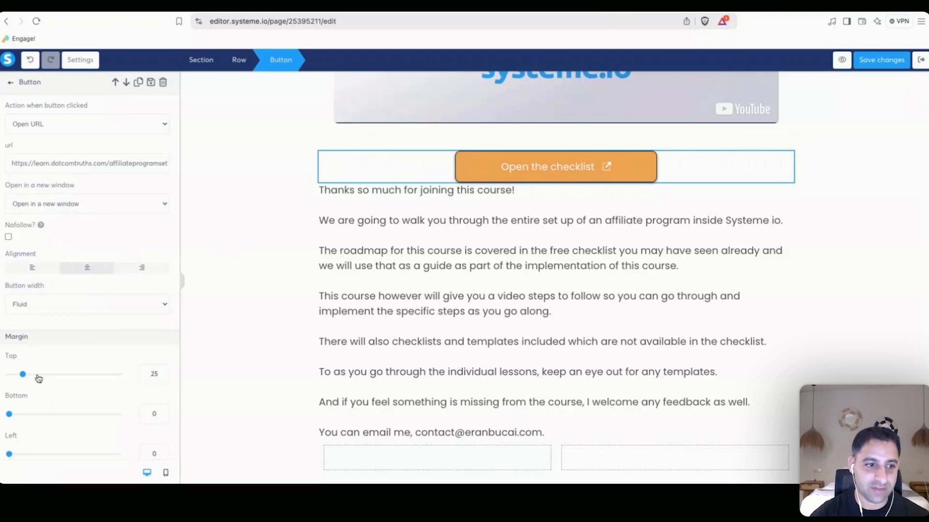
pyautogui.moveTo(23, 377); pyautogui.dragTo(9, 376)
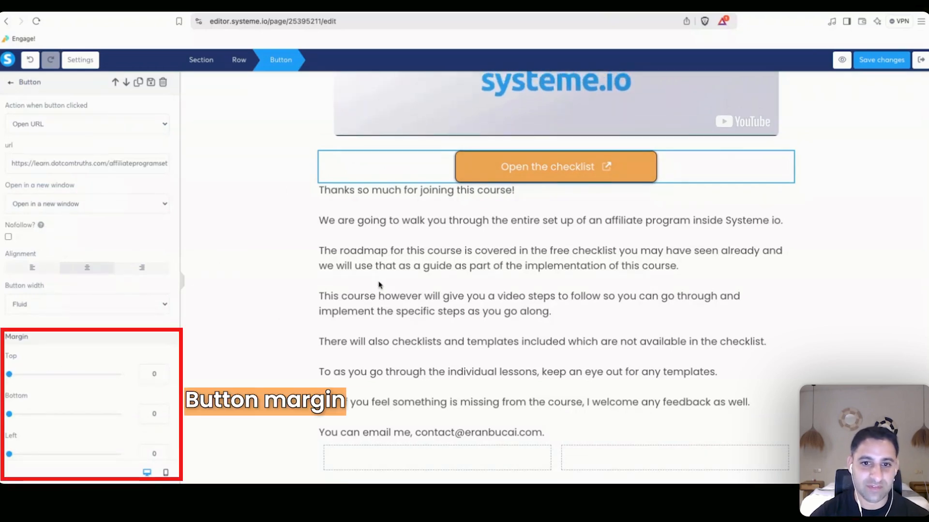
pyautogui.press('Escape')
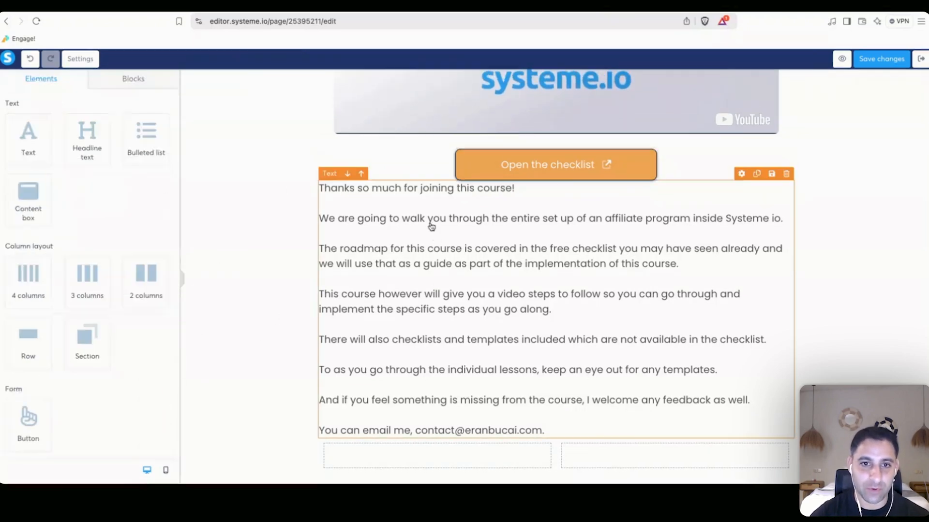
pyautogui.click(460, 166)
pyautogui.scroll(-2, 157, 322)
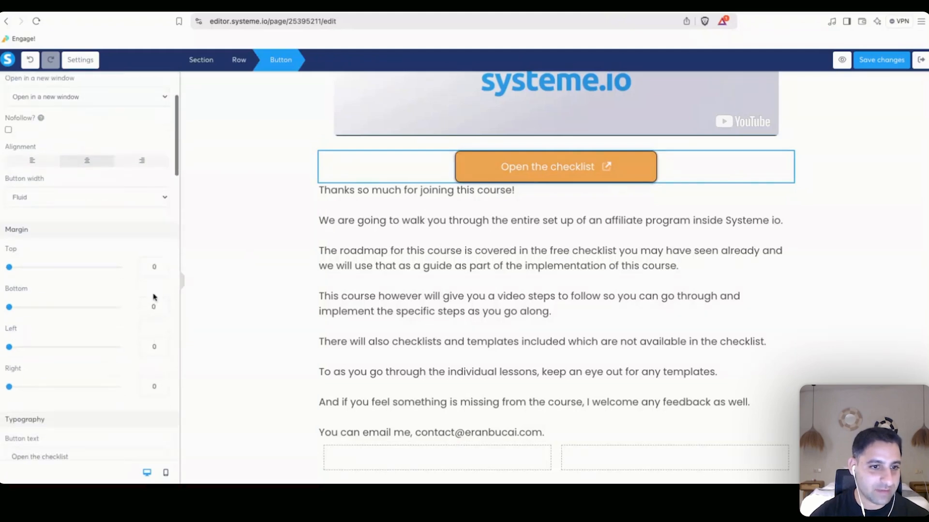
pyautogui.click(146, 270)
pyautogui.write('1')
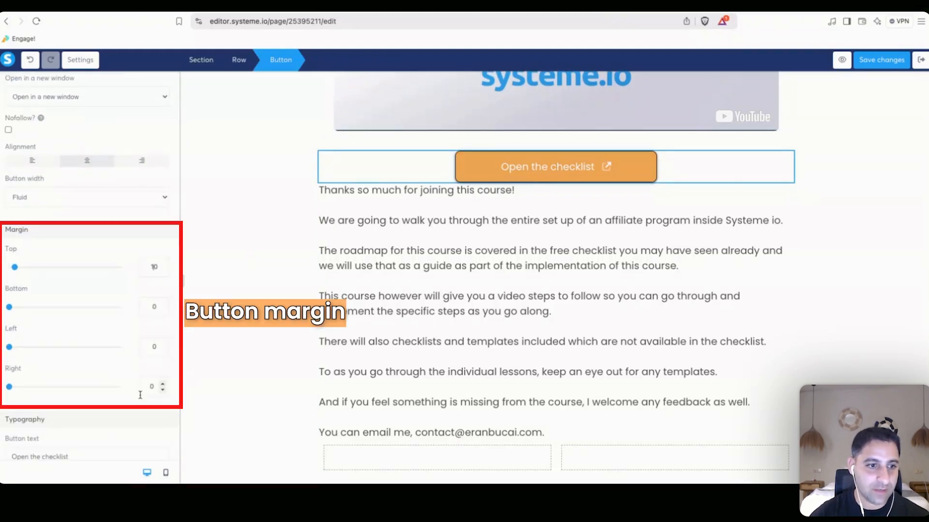
pyautogui.click(148, 305)
pyautogui.write('1')
pyautogui.click(268, 274)
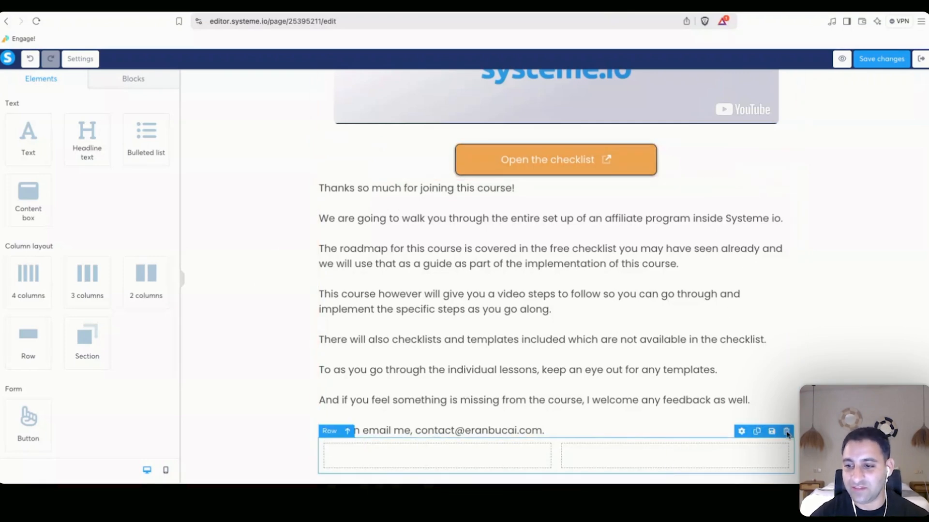
pyautogui.scroll(6, 888, 280)
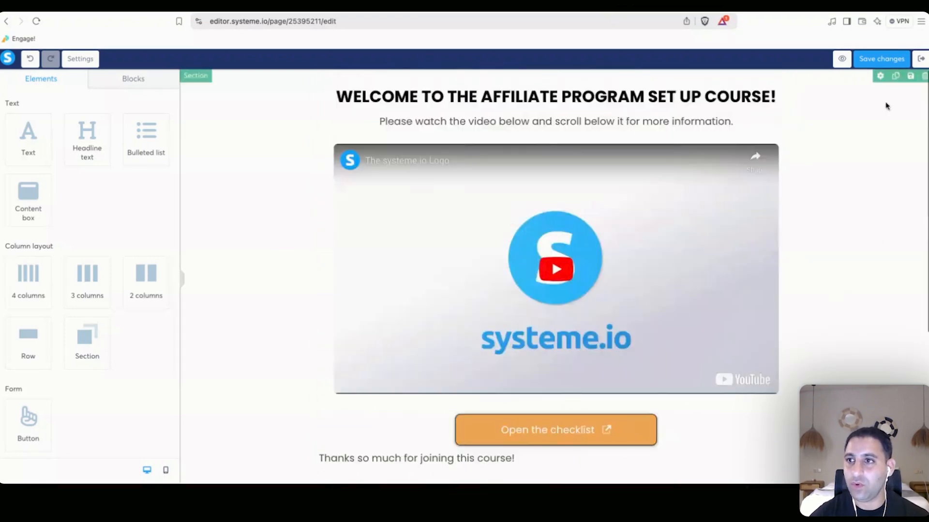
pyautogui.click(890, 60)
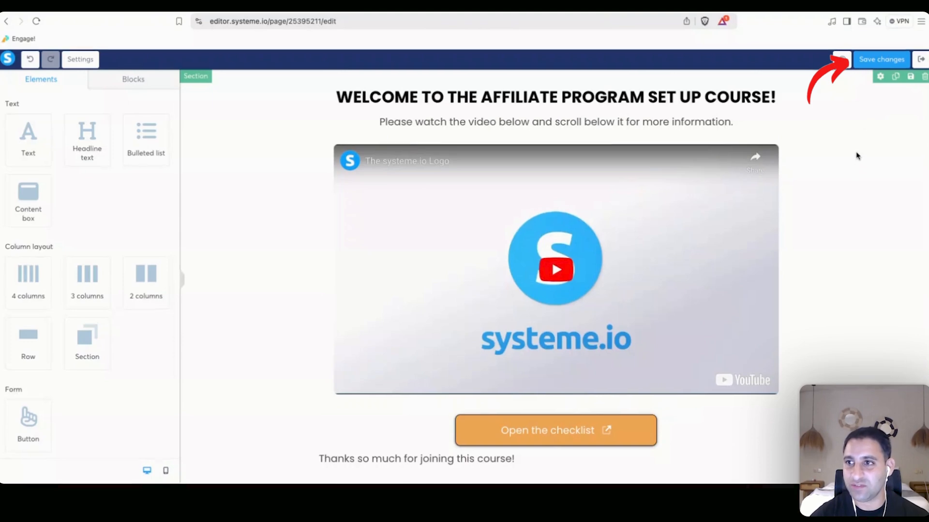
# Save the page again and check the section settings.
pyautogui.scroll(-5, 854, 155)
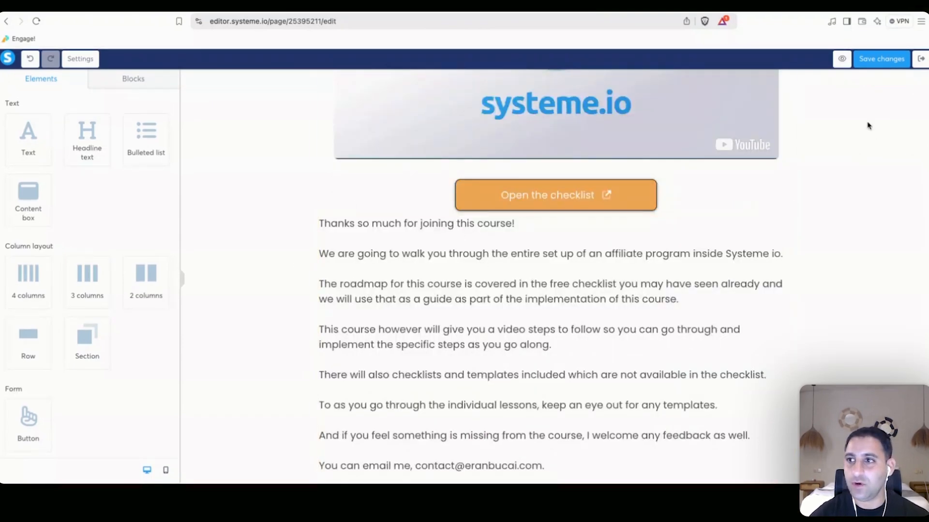
pyautogui.click(867, 60)
pyautogui.scroll(5, 857, 151)
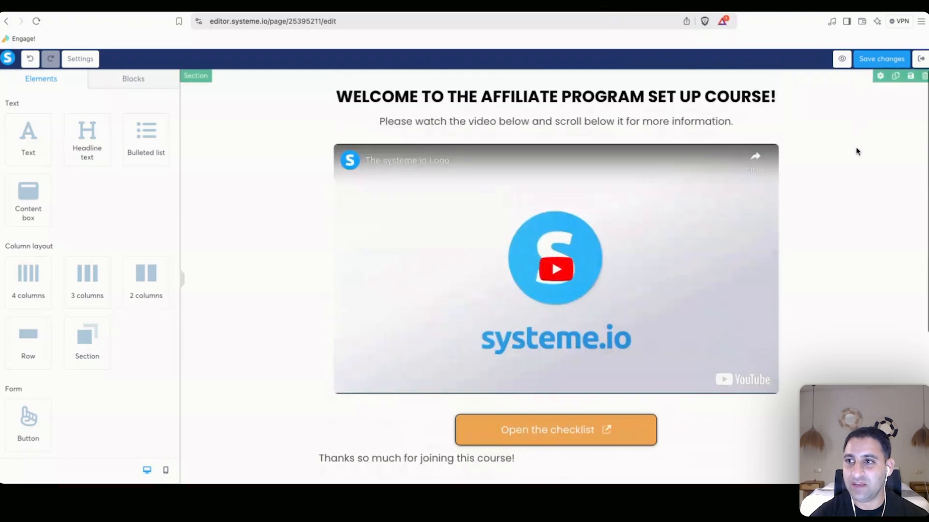
pyautogui.click(216, 192)
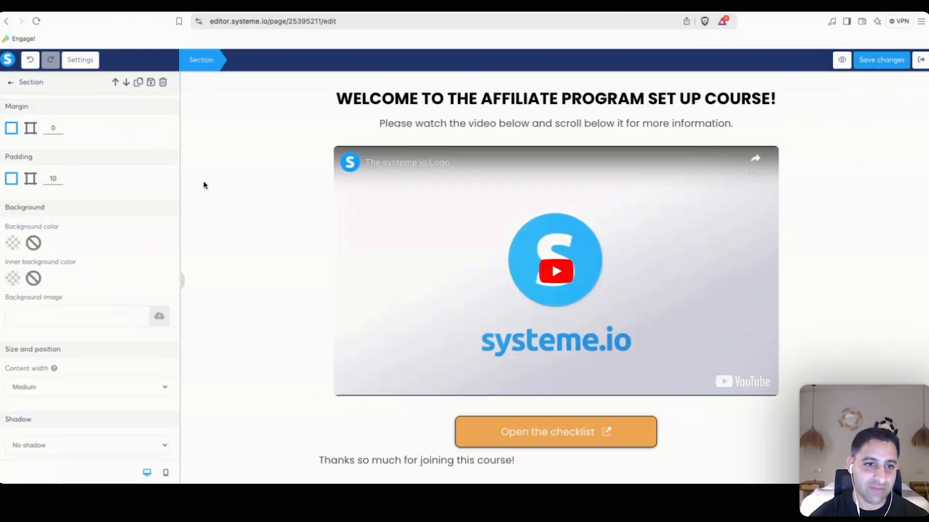
pyautogui.click(203, 185)
pyautogui.scroll(-5, 195, 176)
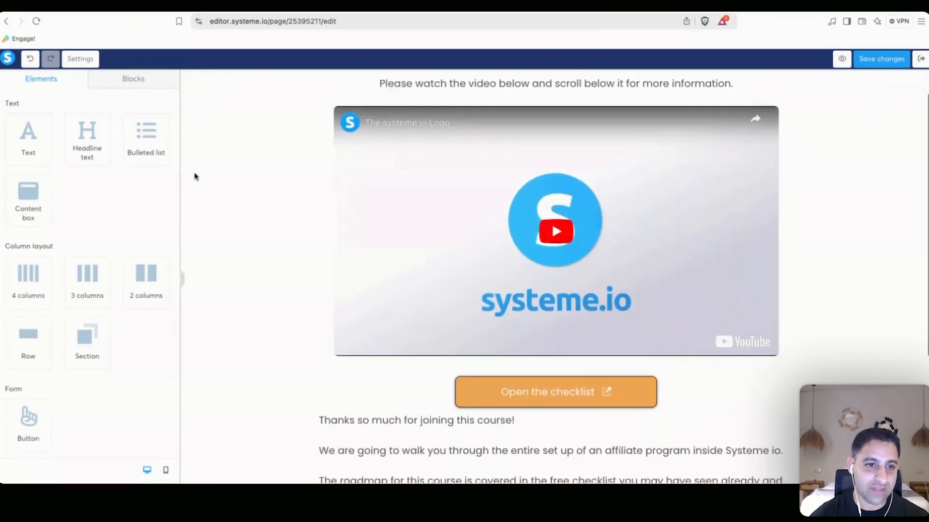
pyautogui.scroll(5, 719, 132)
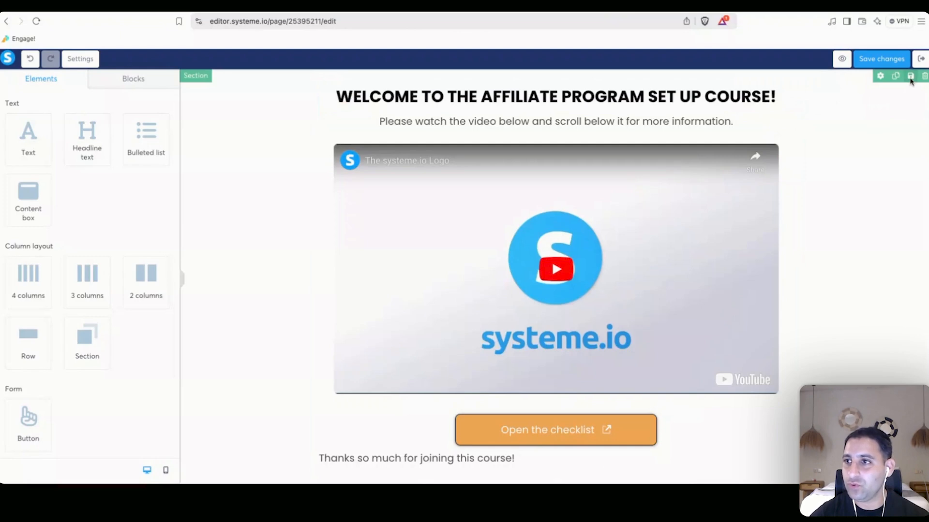
# Save the section as a reusable block named 'template course lesson affiliate program set up course section'.
pyautogui.click(910, 78)
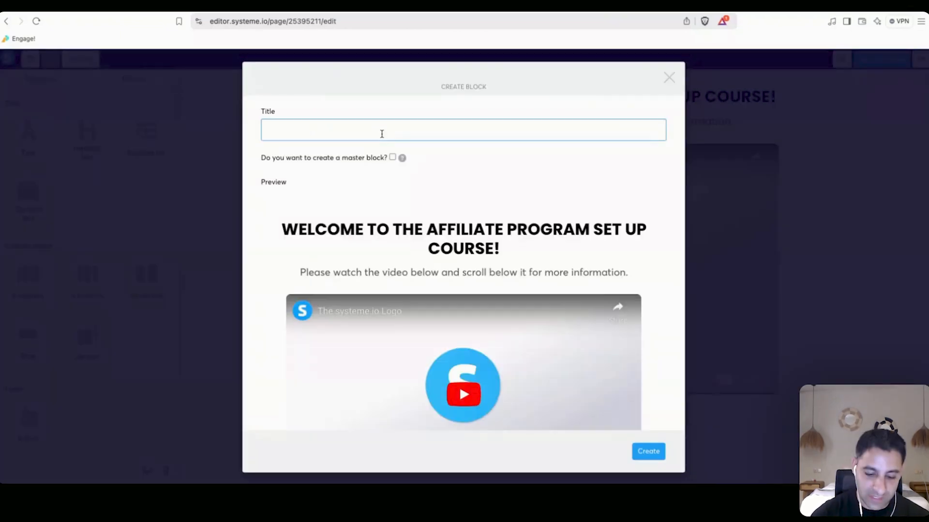
pyautogui.write('template')
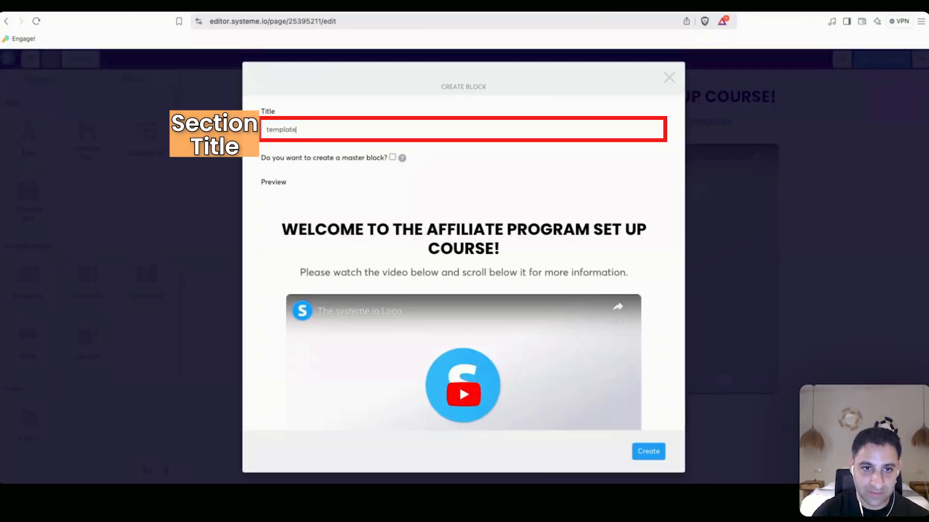
pyautogui.write(' course lesson affiliate')
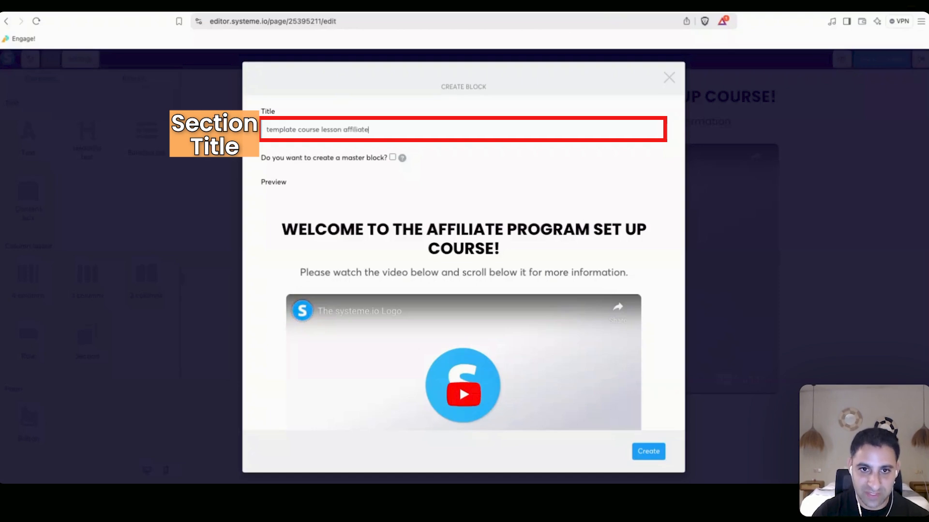
pyautogui.write(' program set up cour')
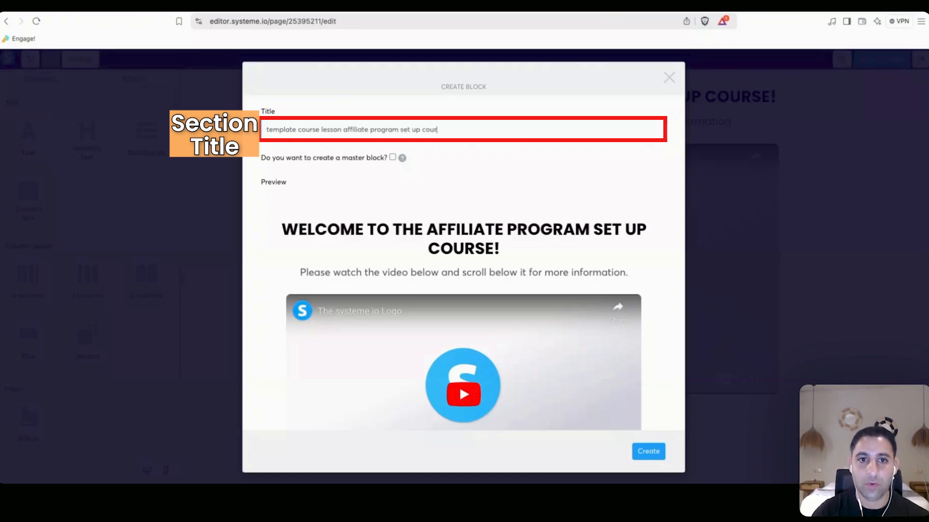
pyautogui.write('se section')
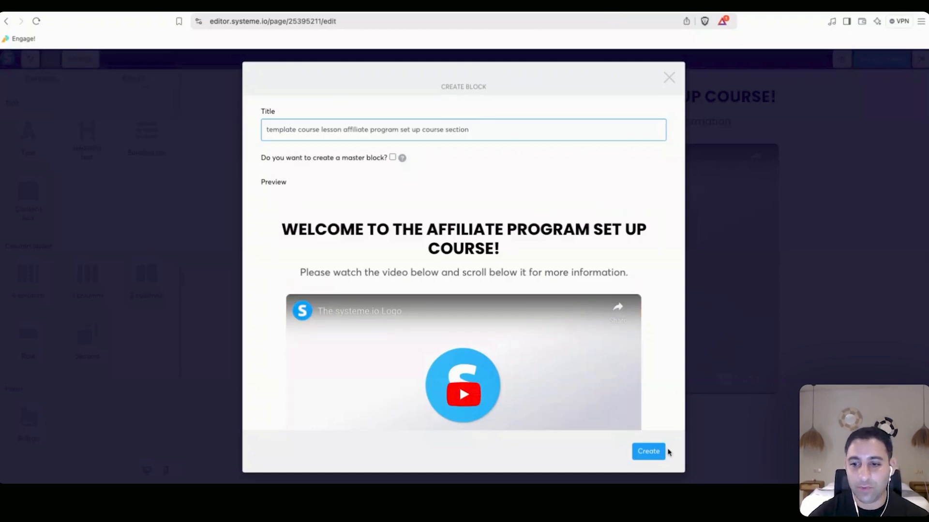
pyautogui.click(646, 452)
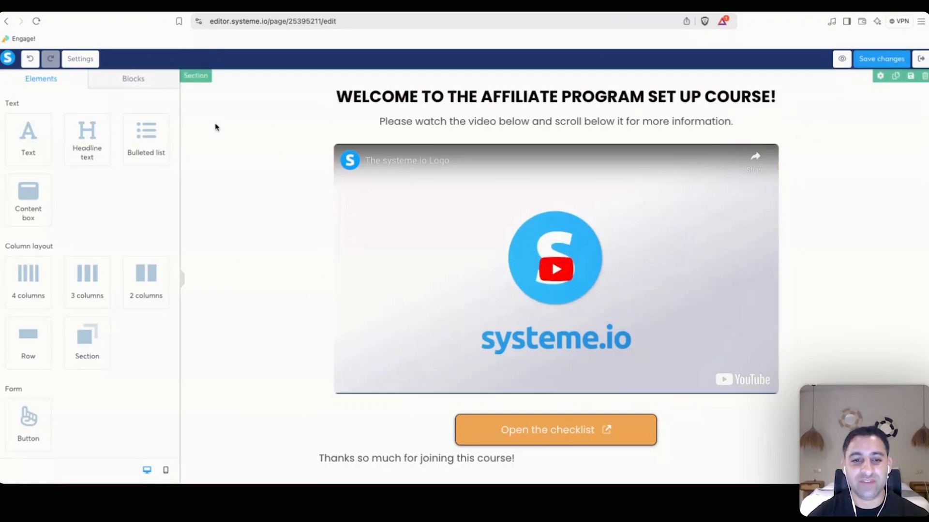
pyautogui.scroll(-5, 216, 126)
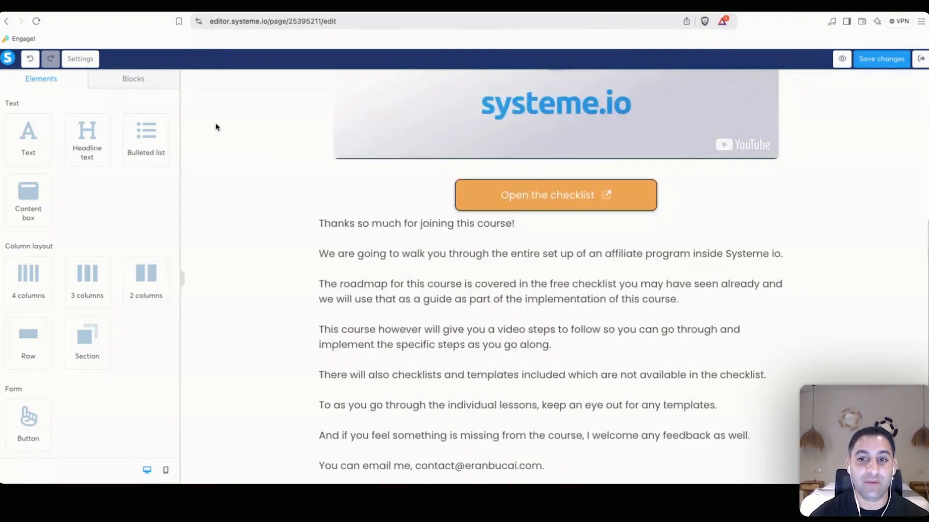
pyautogui.scroll(2, 216, 127)
pyautogui.scroll(3, 216, 126)
# Save the lesson page and create a module named 'Affiliate Commissions Set up'.
pyautogui.click(863, 64)
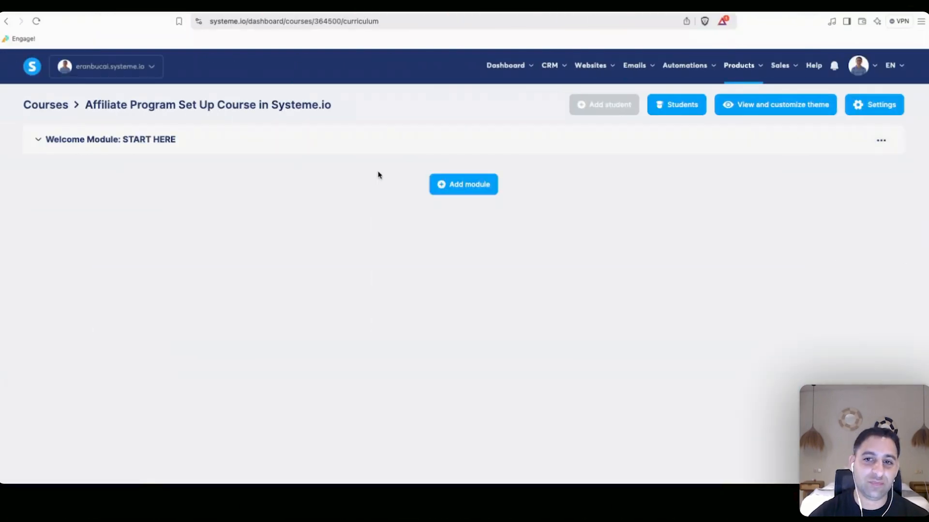
pyautogui.click(119, 141)
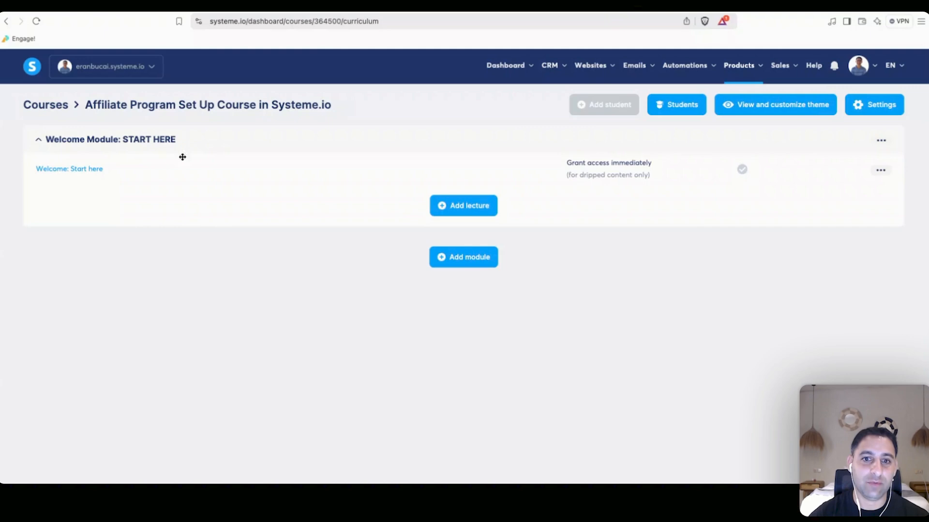
pyautogui.click(449, 259)
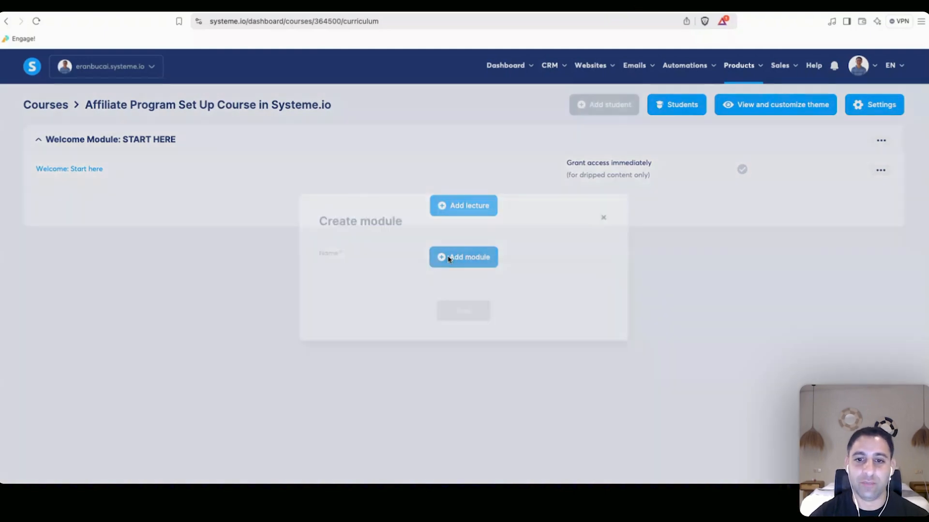
pyautogui.click(385, 268)
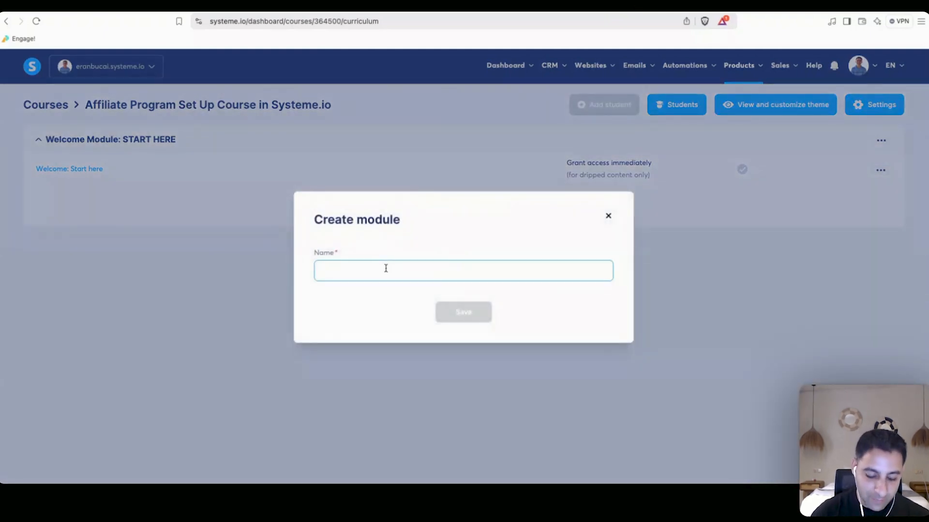
pyautogui.write('Affiliate C')
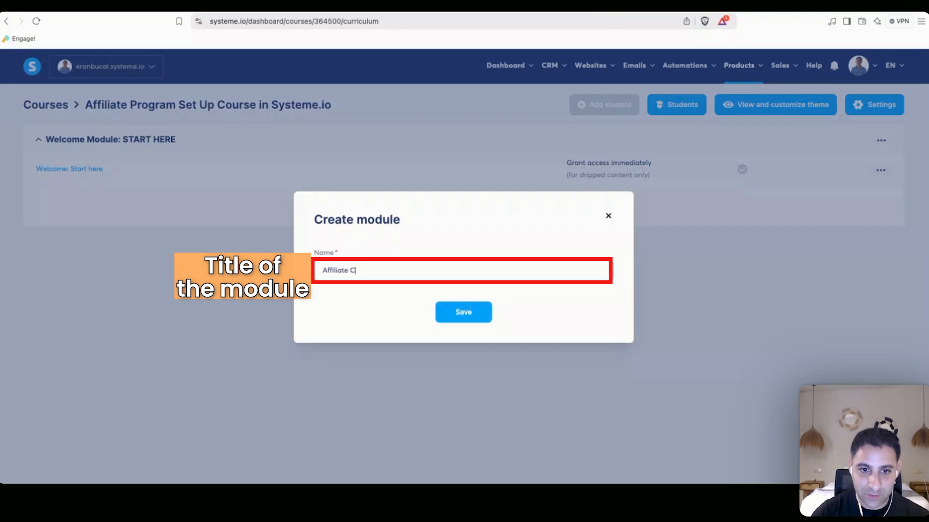
pyautogui.write('ommissions Set up')
pyautogui.press('Return')
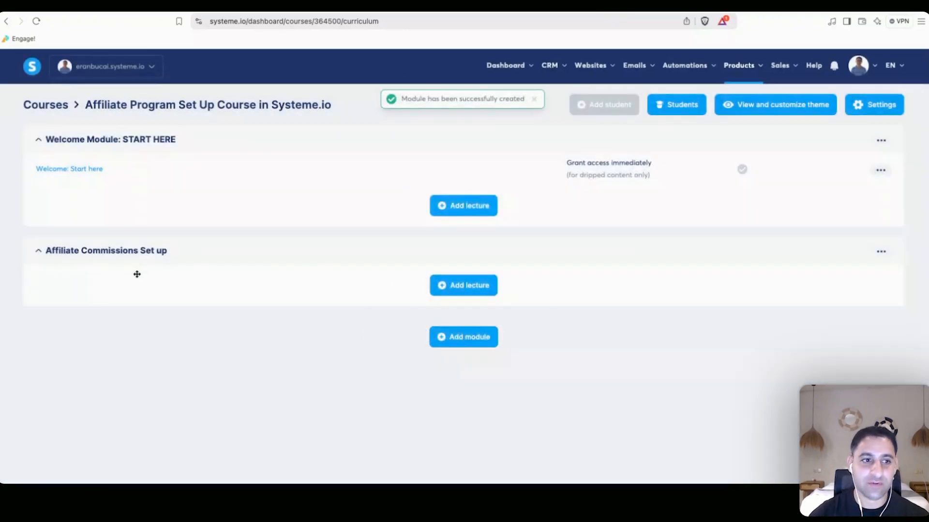
# Add the video-template lecture 'How to set up the affiliate commission (technically)' and open it for editing.
pyautogui.click(463, 286)
pyautogui.click(355, 151)
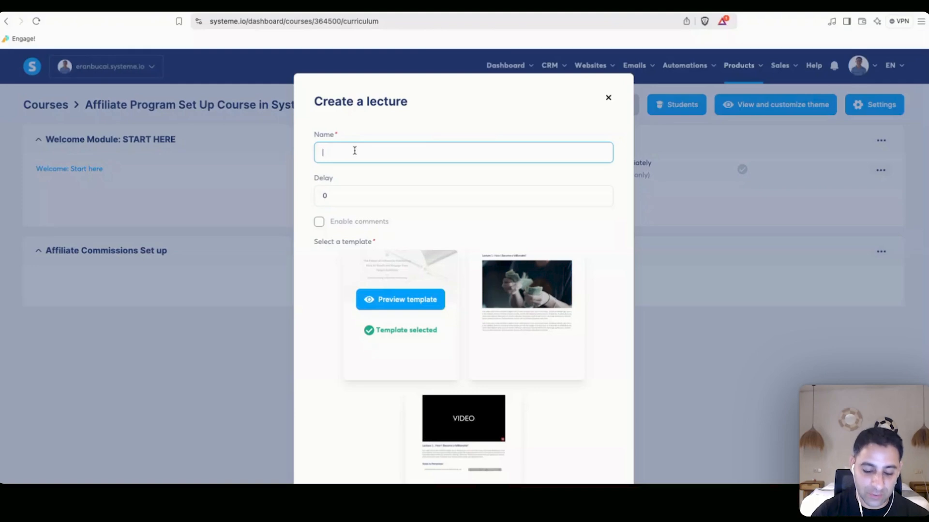
pyautogui.write('How to set up')
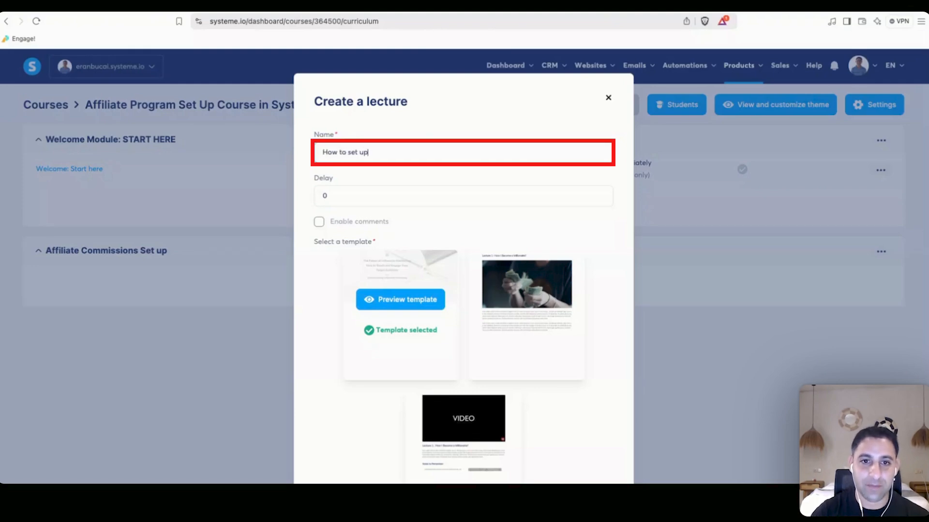
pyautogui.write('ission (technically)')
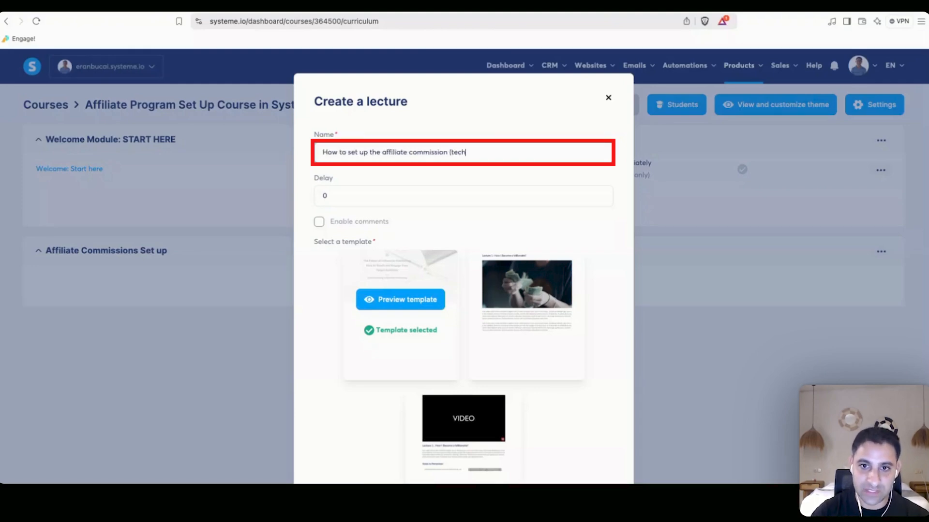
pyautogui.scroll(-3, 417, 324)
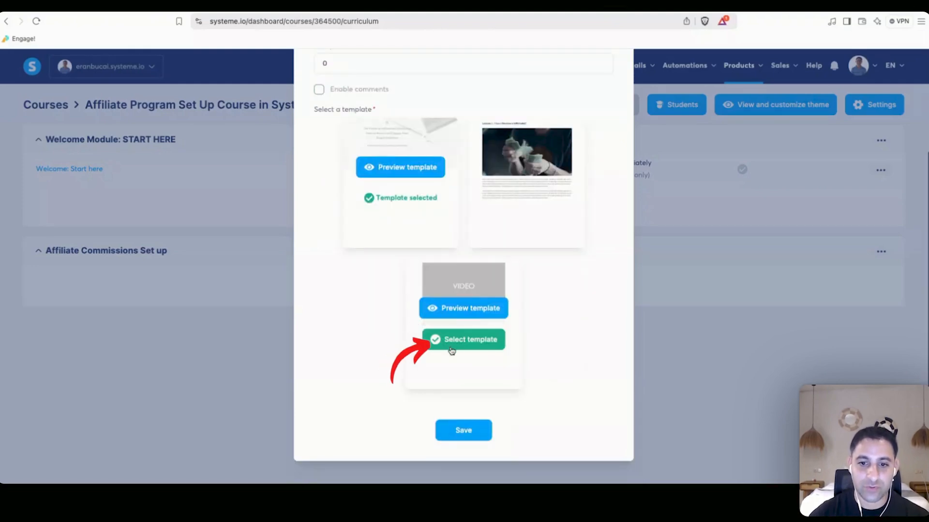
pyautogui.click(455, 340)
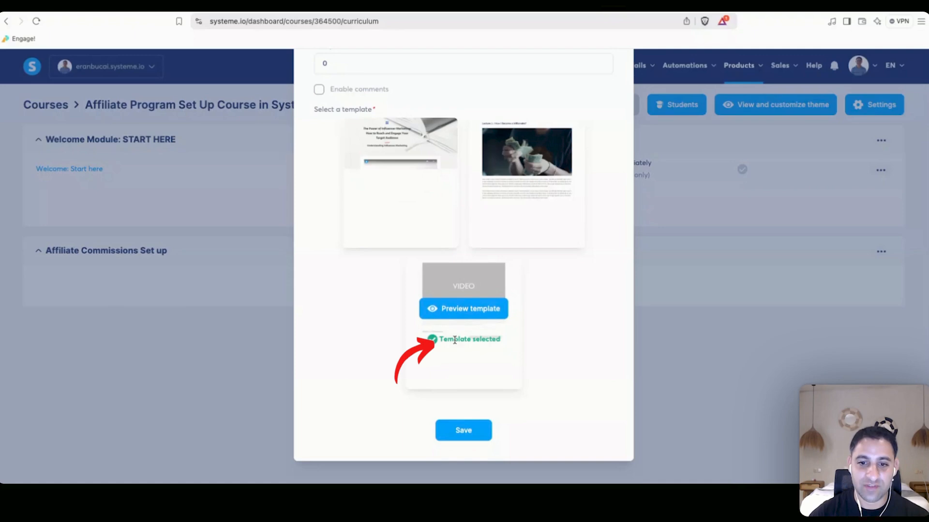
pyautogui.click(459, 422)
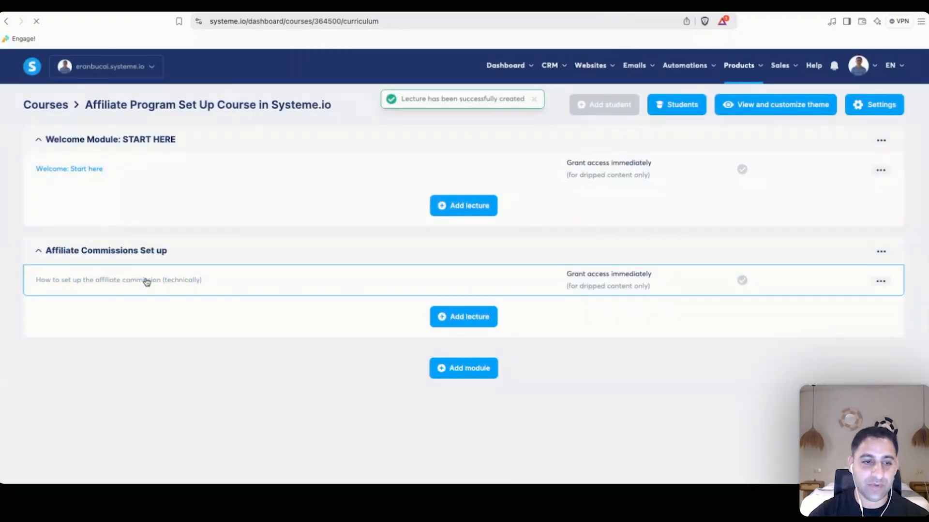
pyautogui.click(147, 280)
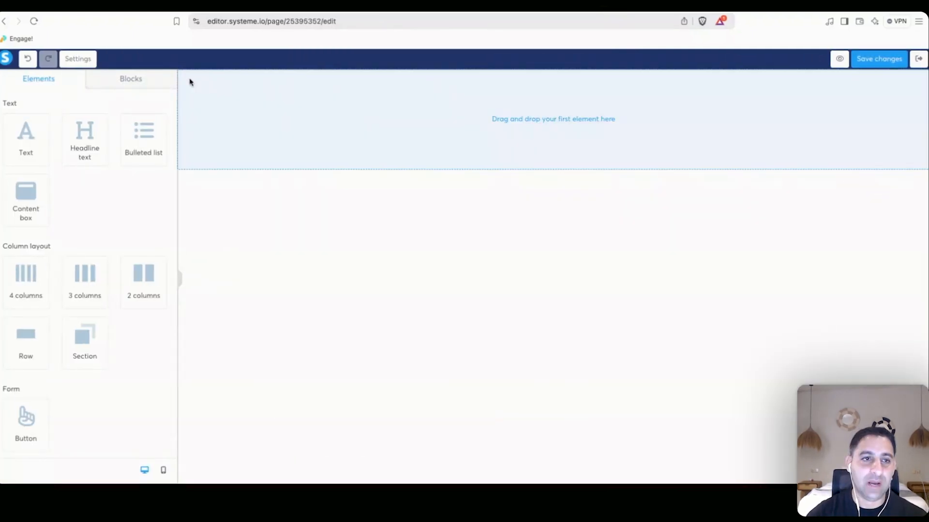
# Delete the template section and drop the saved welcome block from My blocks onto the page.
pyautogui.click(131, 78)
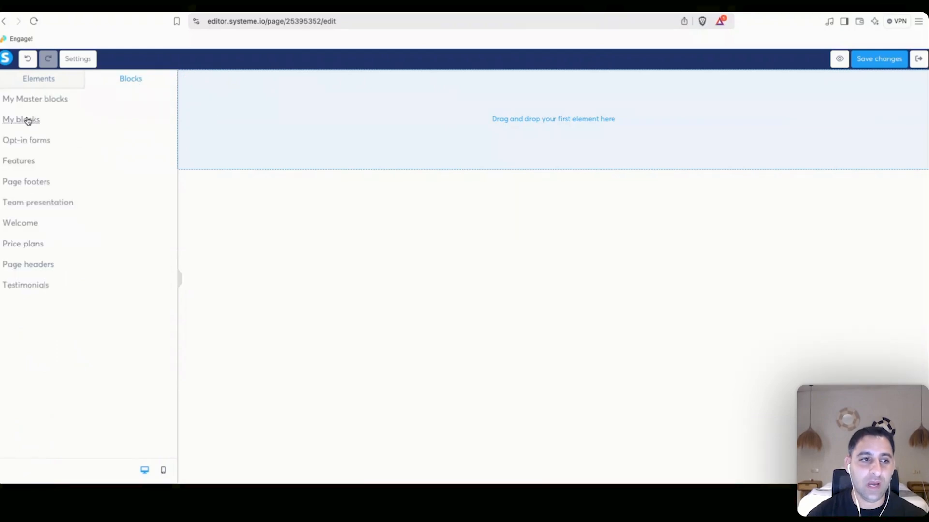
pyautogui.click(30, 120)
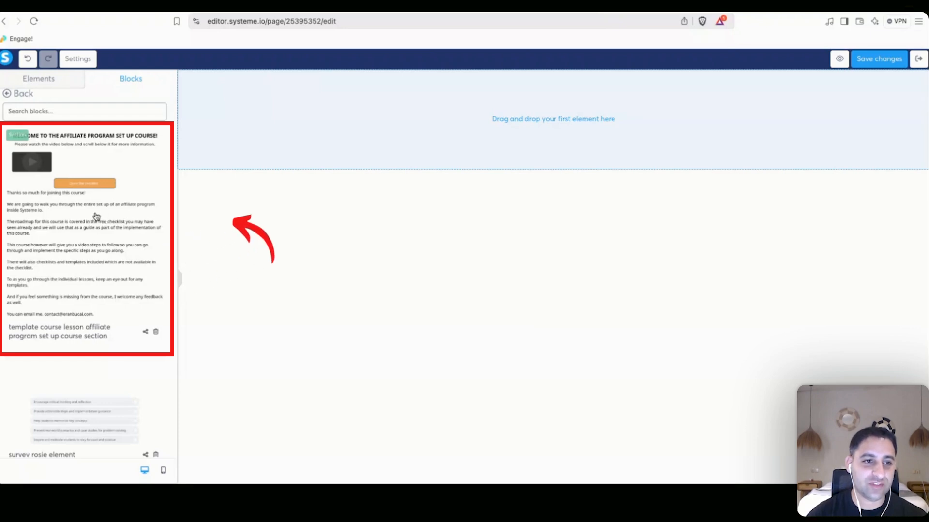
pyautogui.moveTo(96, 217); pyautogui.dragTo(280, 156)
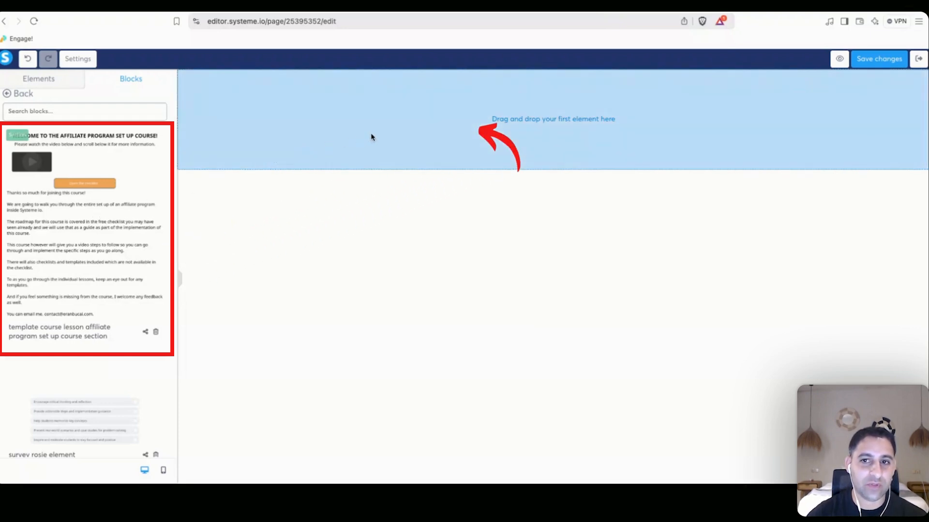
pyautogui.moveTo(371, 137); pyautogui.dragTo(370, 134)
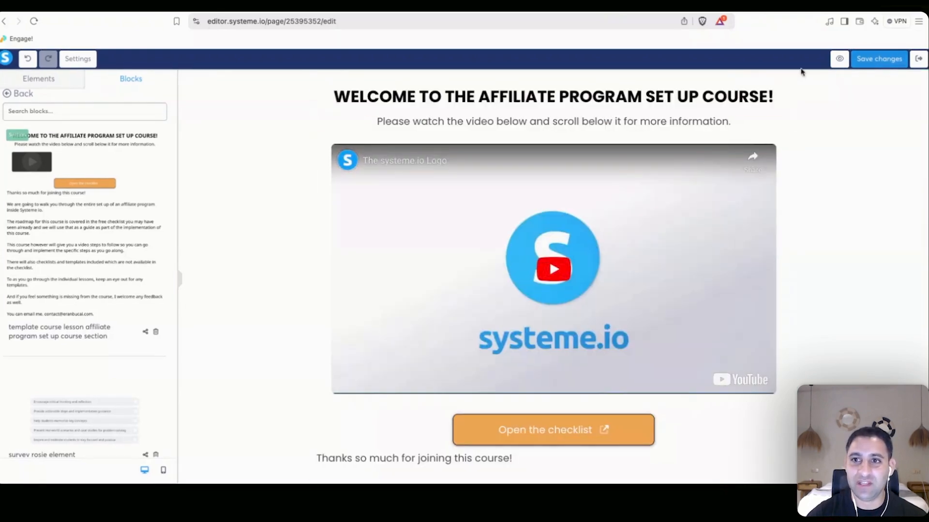
# Retitle the headline 'HOW TO SET UP THE AFFILIATE COMMISSION %'.
pyautogui.click(500, 97)
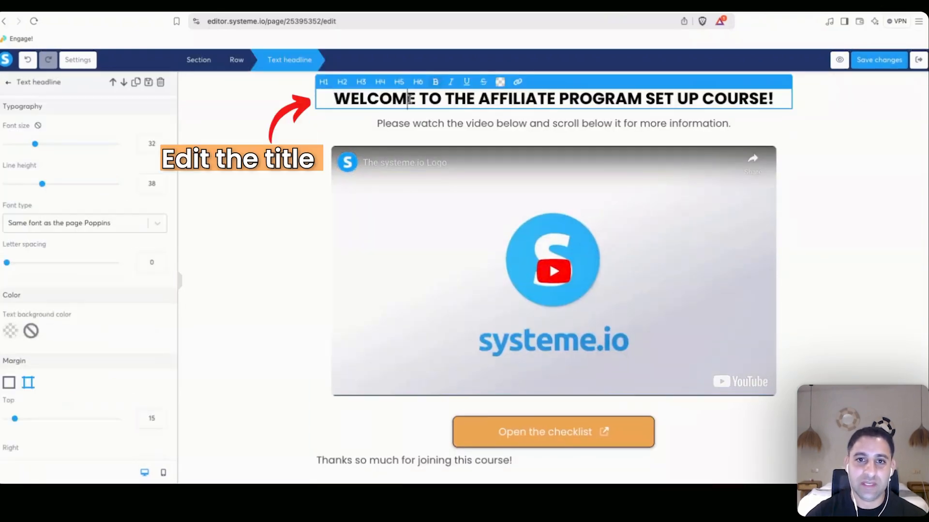
pyautogui.tripleClick(410, 99)
pyautogui.write('HOW TO')
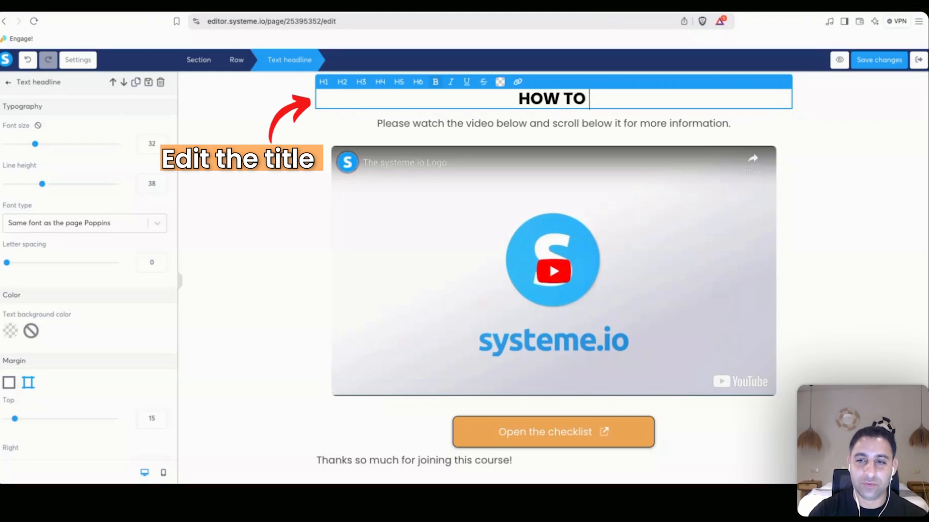
pyautogui.write(' SET UP THE AFFILIATE COMMISSION AMOUN')
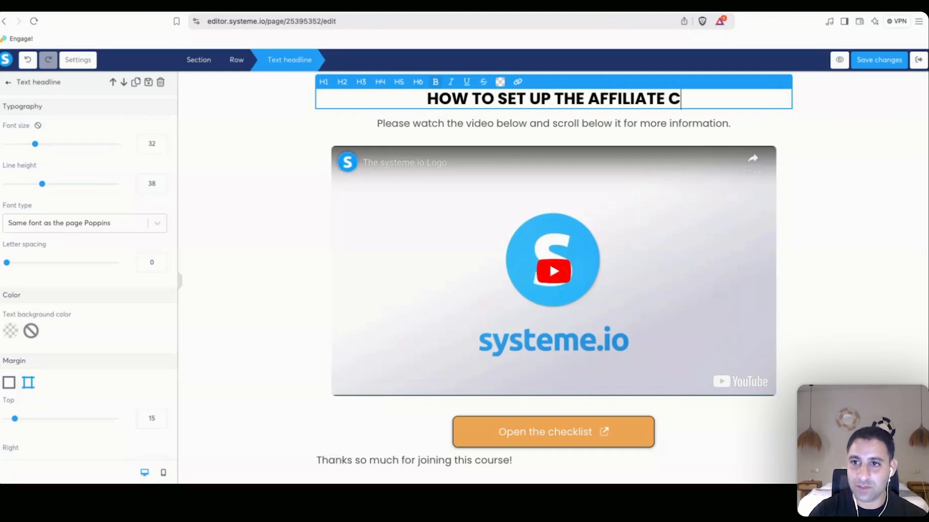
pyautogui.press('BackSpace')
pyautogui.press('BackSpace')
pyautogui.press('BackSpace')
pyautogui.press('BackSpace')
pyautogui.press('BackSpace')
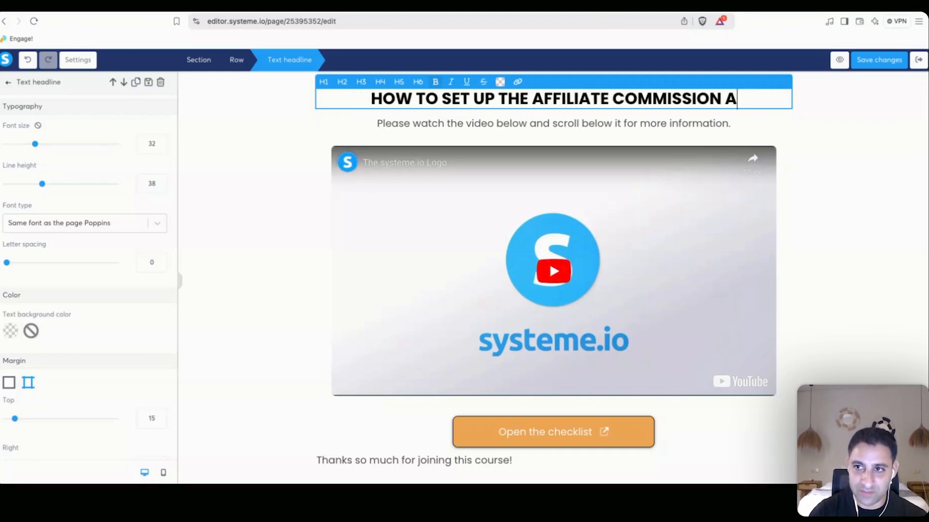
pyautogui.write('%')
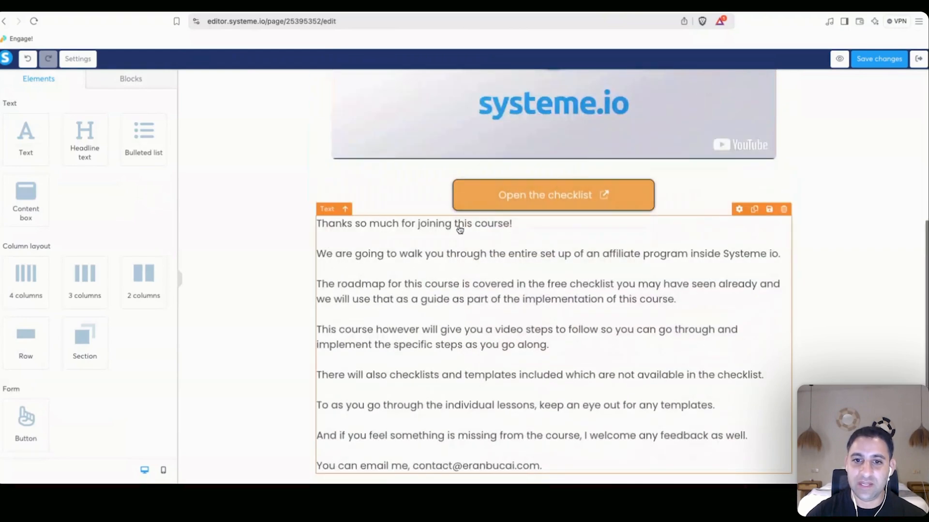
# Add a '[TO CUSTOMIZE]' line above the body text and save the page.
pyautogui.click(461, 223)
pyautogui.press('Return')
pyautogui.press('Up')
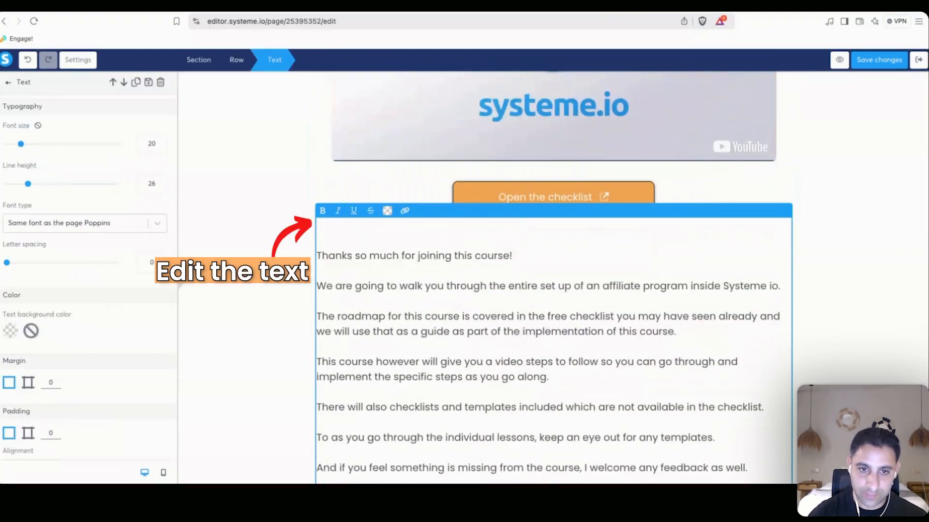
pyautogui.write('[TO CUSTOMIZE]')
pyautogui.click(862, 61)
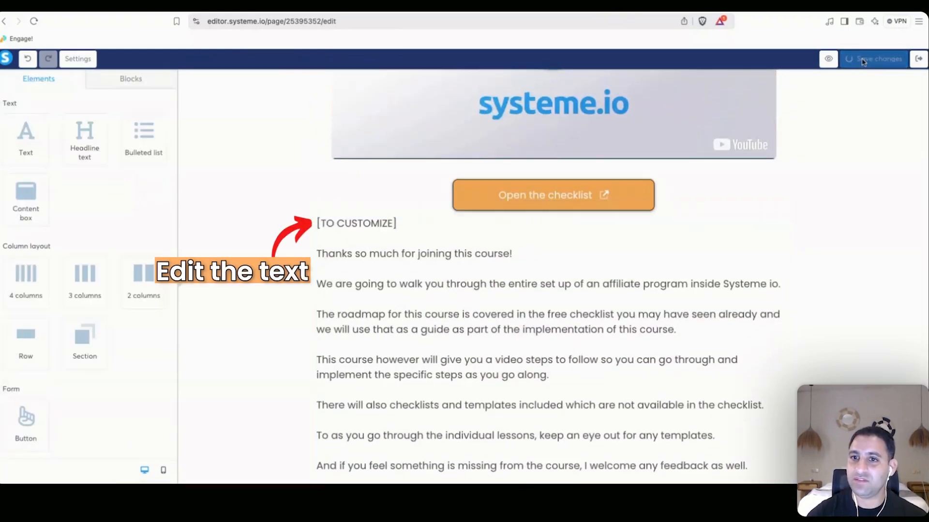
pyautogui.scroll(2, 827, 175)
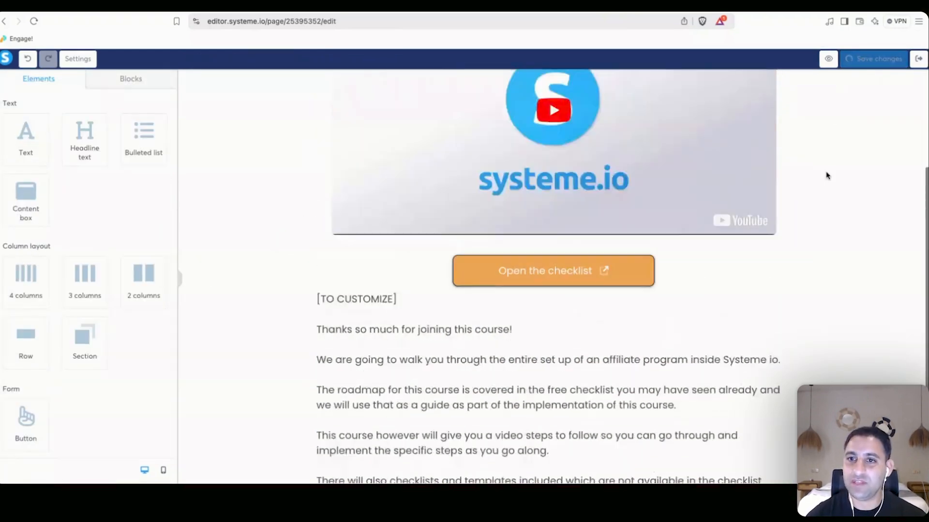
pyautogui.scroll(3, 827, 176)
# Save, reload the curriculum, and activate the Welcome: Start here lecture, confirming the prompt.
pyautogui.click(884, 61)
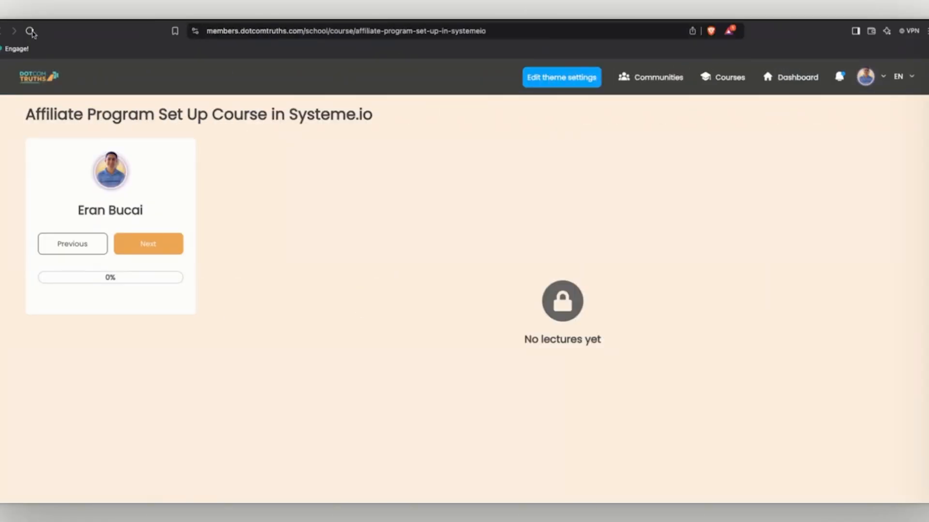
pyautogui.click(31, 31)
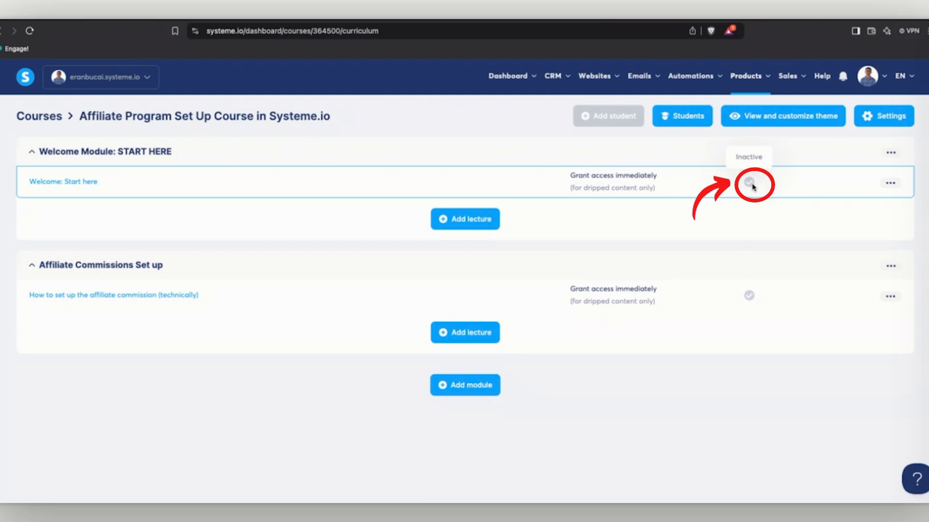
pyautogui.click(890, 182)
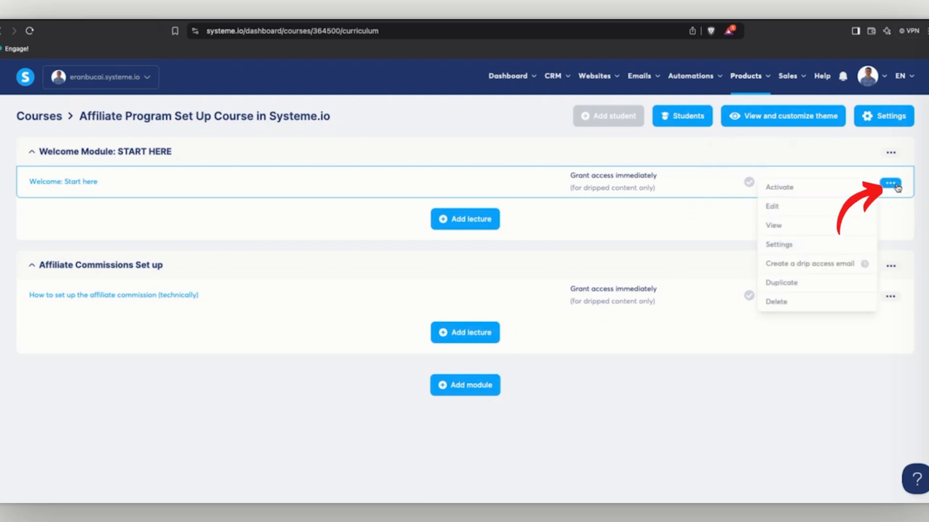
pyautogui.click(797, 189)
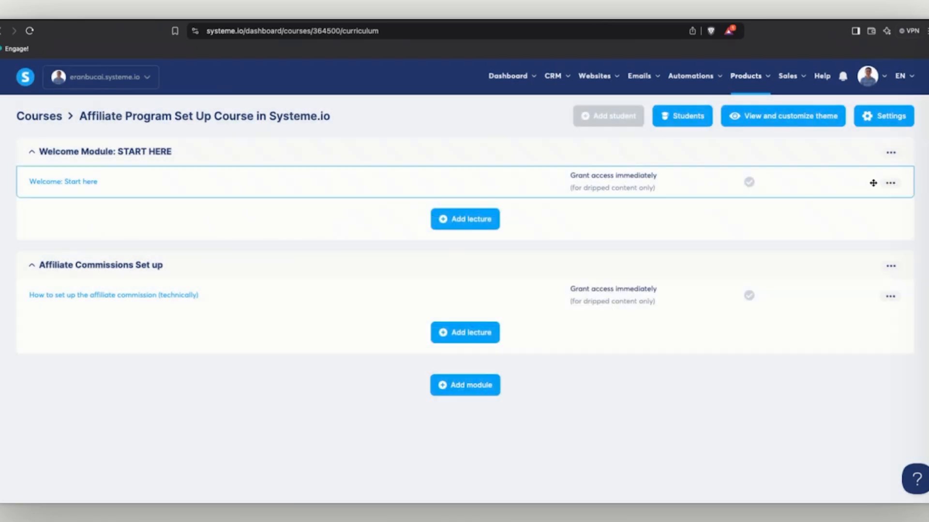
pyautogui.click(890, 183)
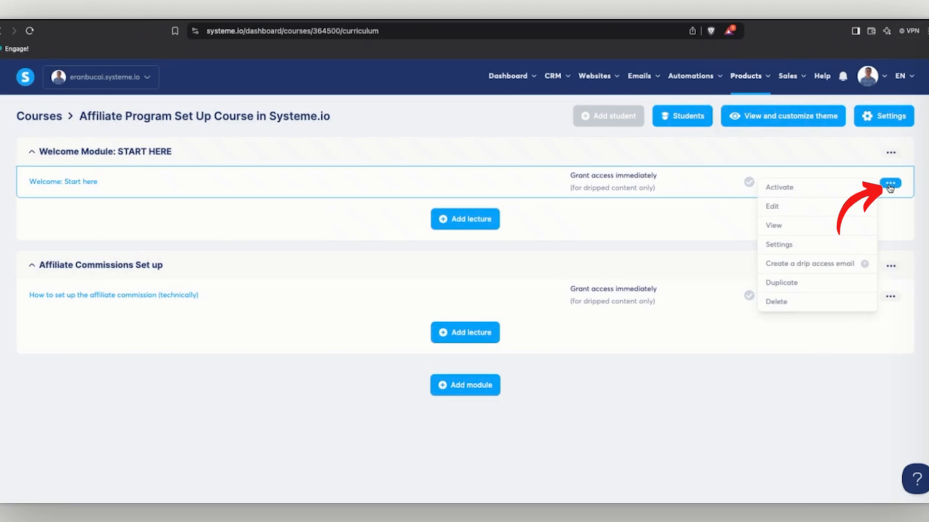
pyautogui.click(796, 189)
pyautogui.click(429, 321)
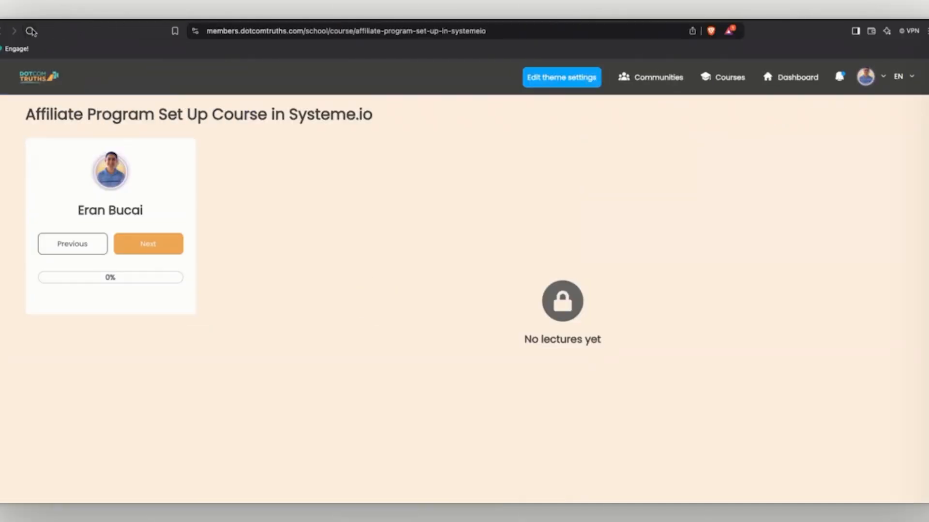
# Reload the member-area course page to show the Welcome Module and its lecture.
pyautogui.click(30, 31)
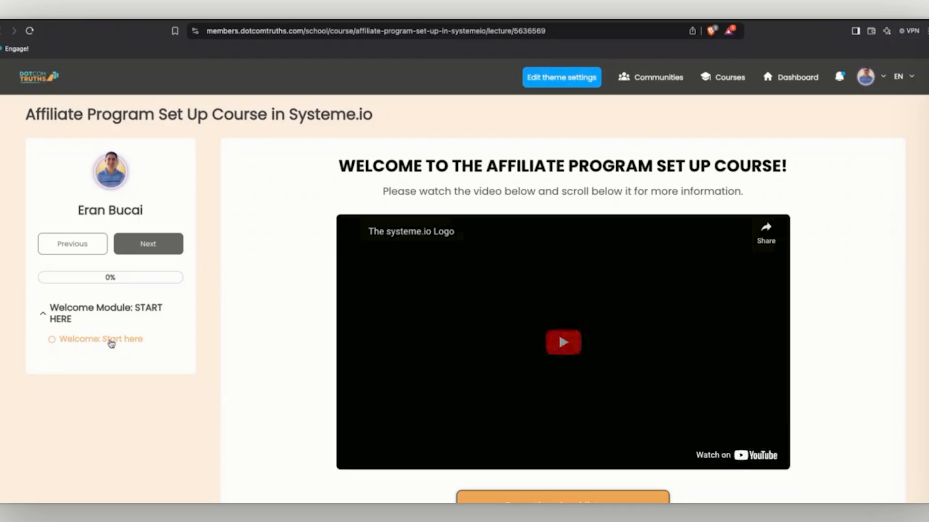
pyautogui.scroll(-3, 284, 271)
pyautogui.scroll(3, 284, 272)
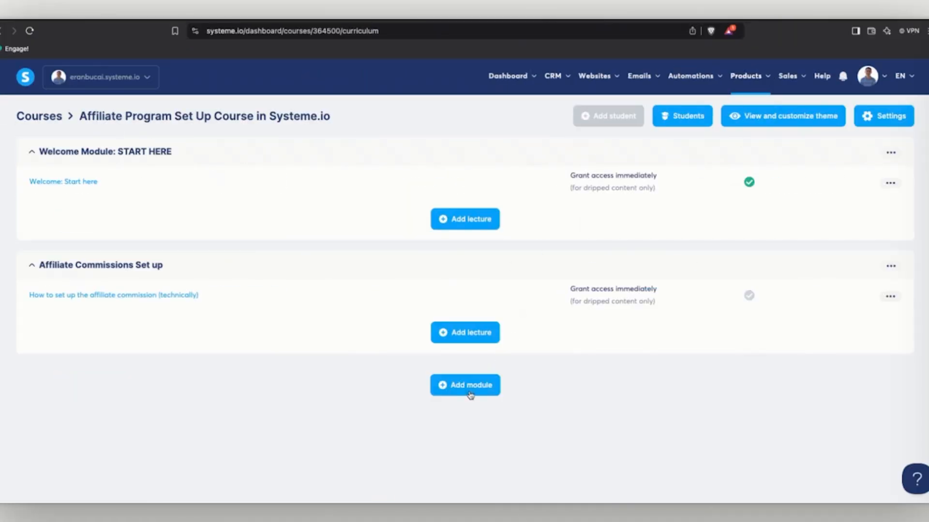
# Create the modules 'Recruiting your affiliates' and 'Paying out your affiliates'.
pyautogui.click(470, 395)
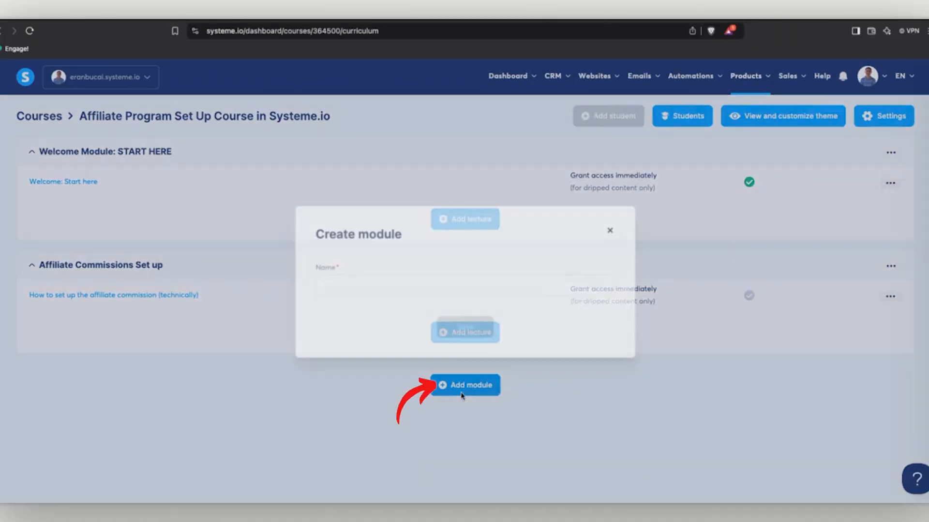
pyautogui.click(411, 282)
pyautogui.write('Rec')
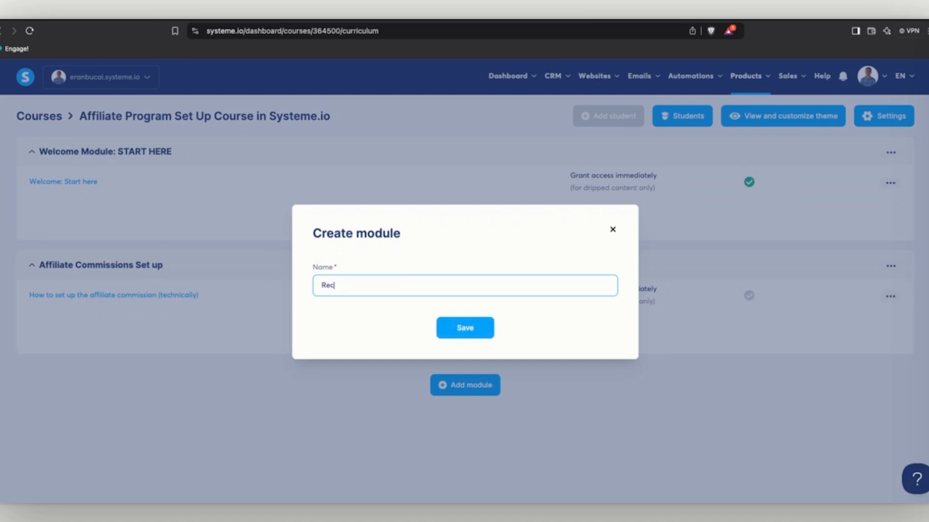
pyautogui.write('ruiting your offiliates')
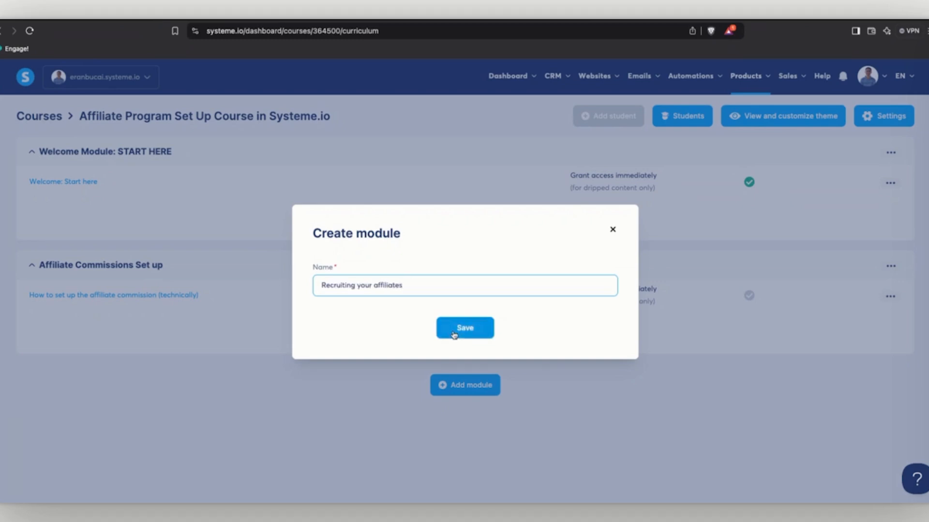
pyautogui.click(465, 328)
pyautogui.click(455, 464)
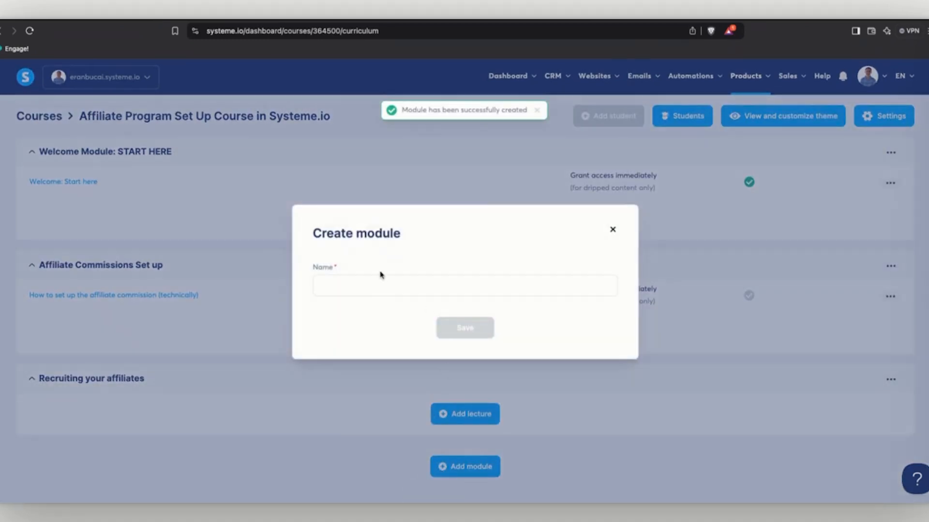
pyautogui.click(379, 275)
pyautogui.write('Paying out you')
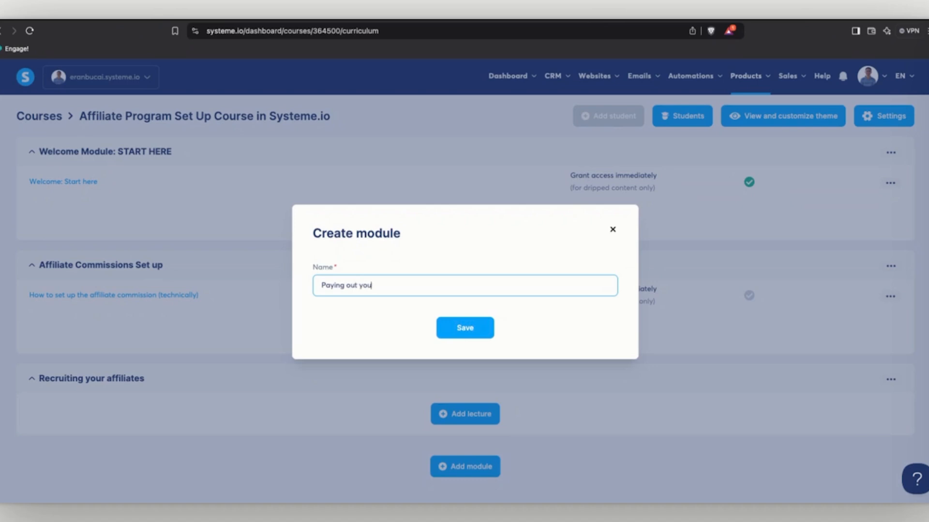
pyautogui.write('r affiliates')
pyautogui.click(465, 328)
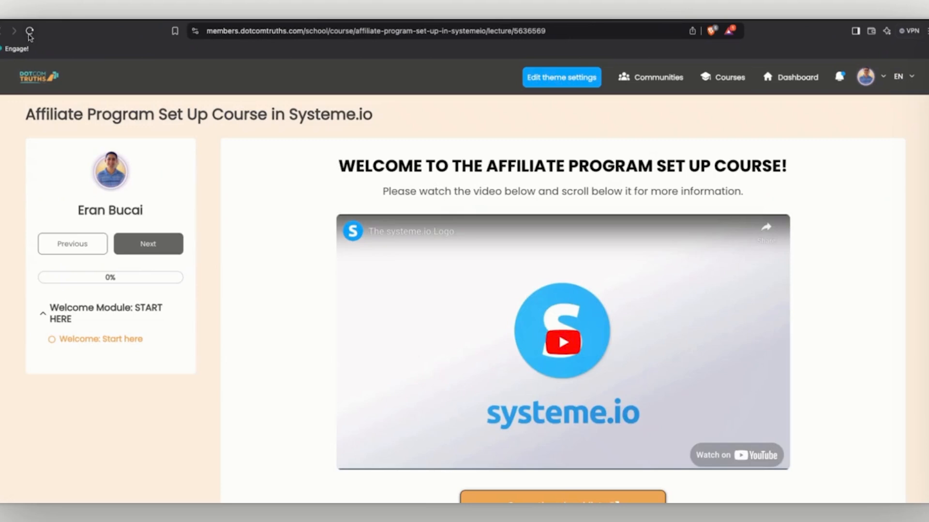
# Activate the affiliate commission lecture and expand Affiliate Commissions Set up in the reloaded member area.
pyautogui.click(29, 32)
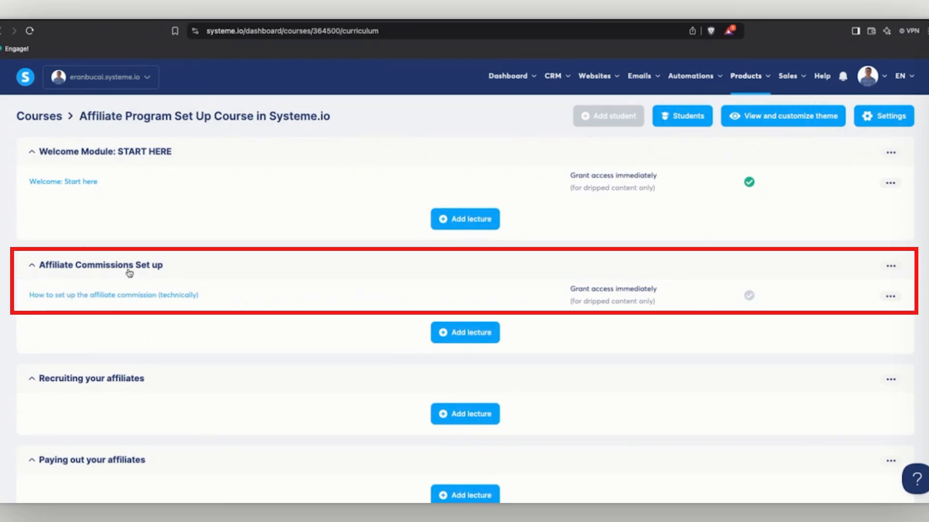
pyautogui.click(890, 296)
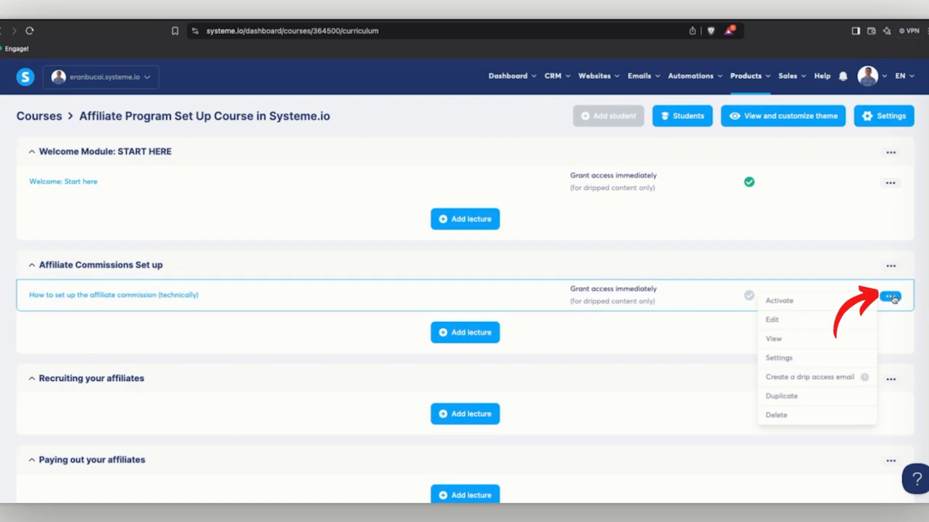
pyautogui.click(808, 303)
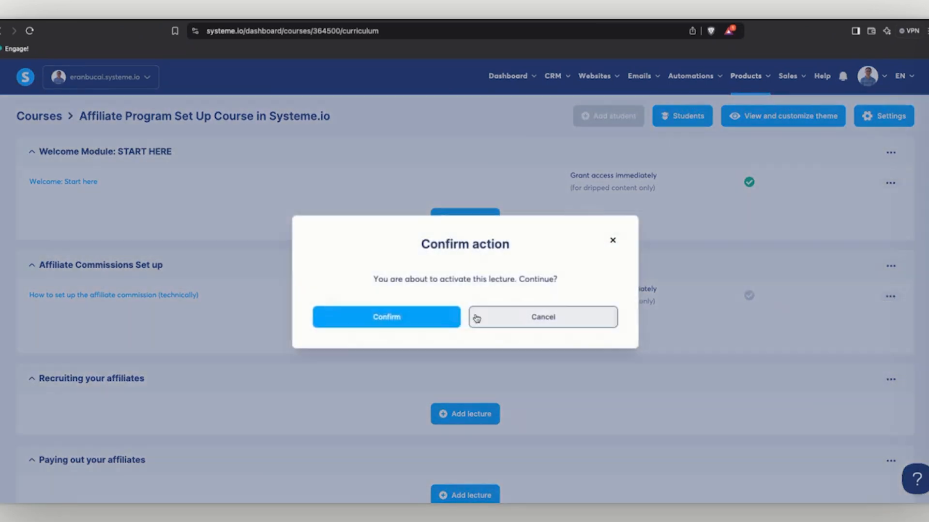
pyautogui.click(422, 320)
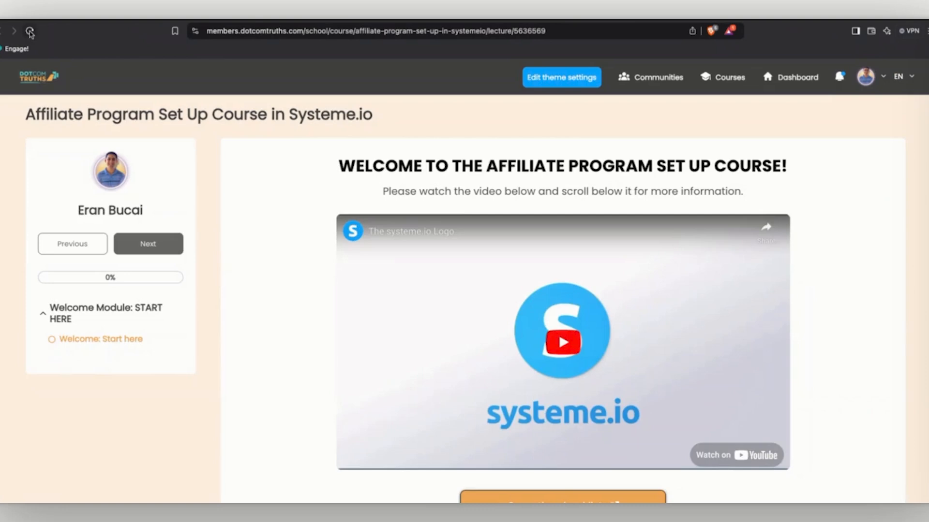
pyautogui.click(29, 32)
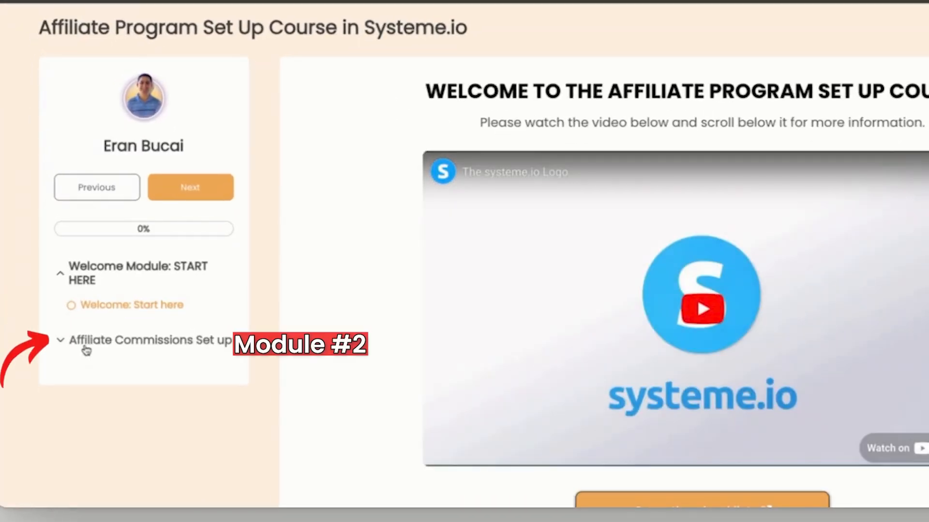
pyautogui.click(59, 341)
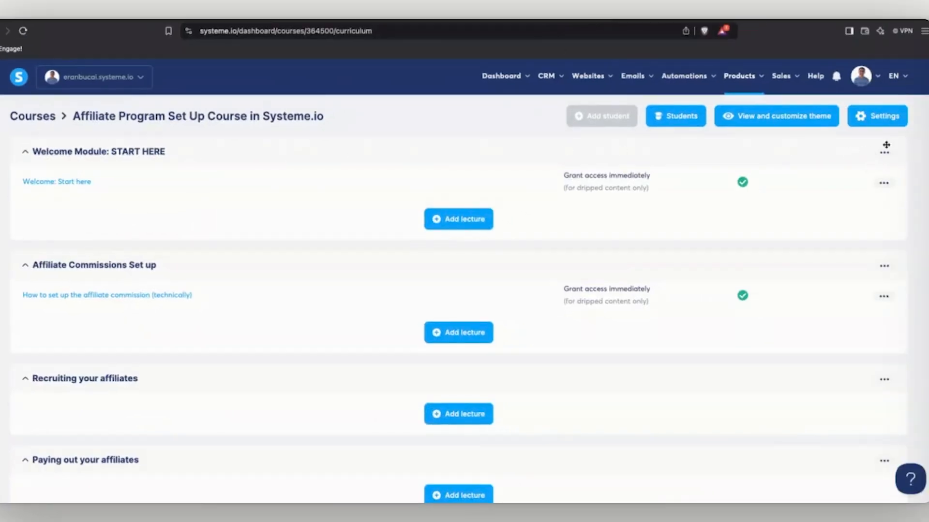
# Add a waving-hand emoji before the Welcome Module name and save.
pyautogui.click(885, 152)
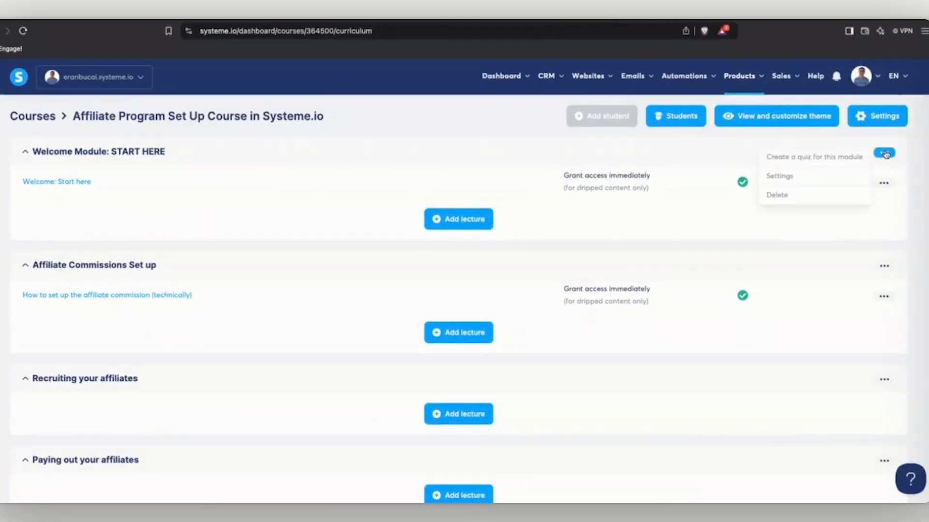
pyautogui.click(801, 177)
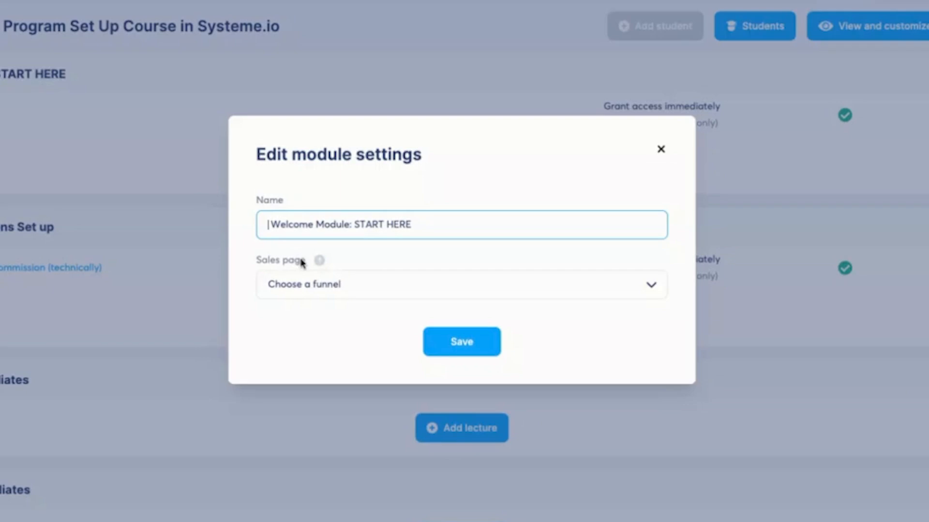
pyautogui.write('👋')
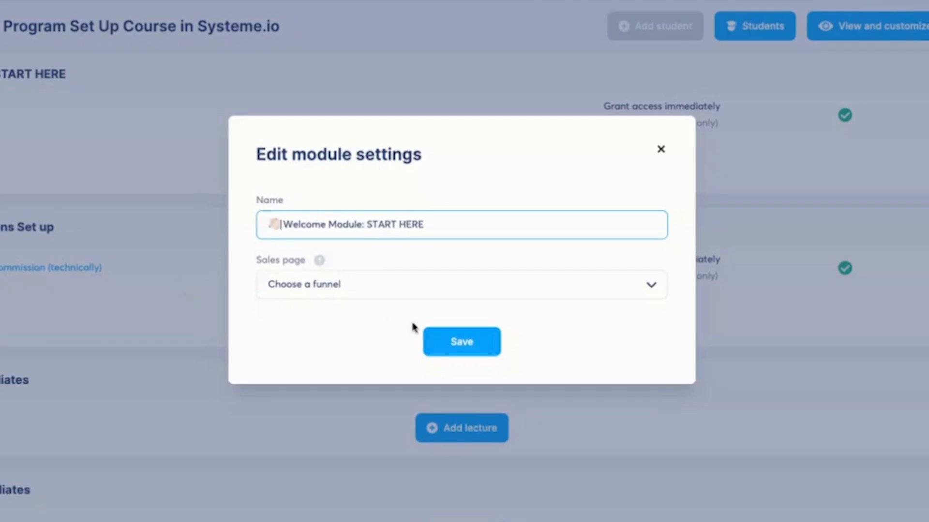
pyautogui.click(453, 342)
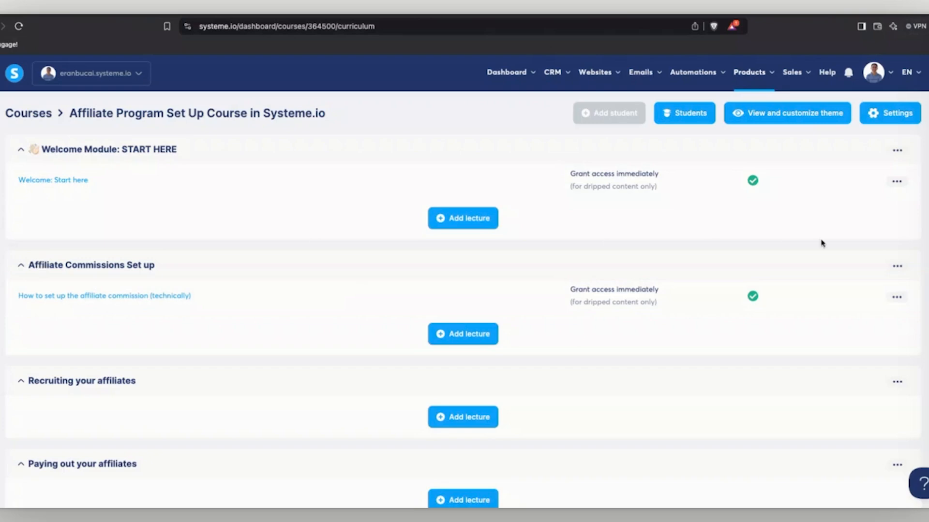
# Add a money-bag emoji before the Affiliate Commissions Set up module name and save.
pyautogui.click(898, 266)
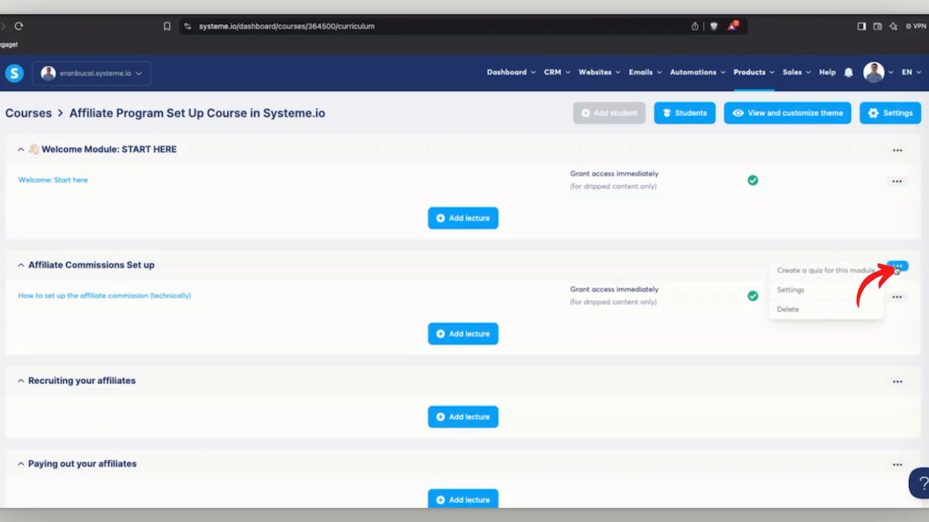
pyautogui.click(820, 295)
pyautogui.click(352, 264)
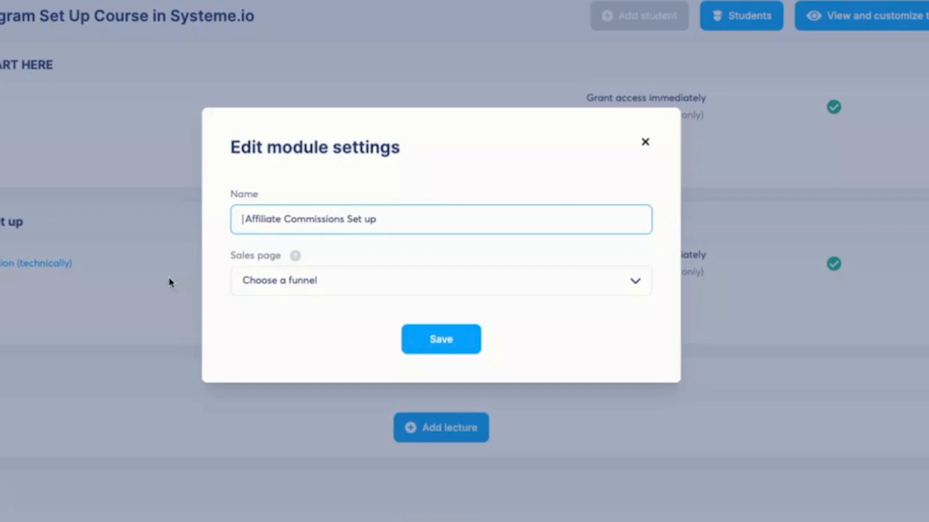
pyautogui.write('💰')
pyautogui.click(465, 356)
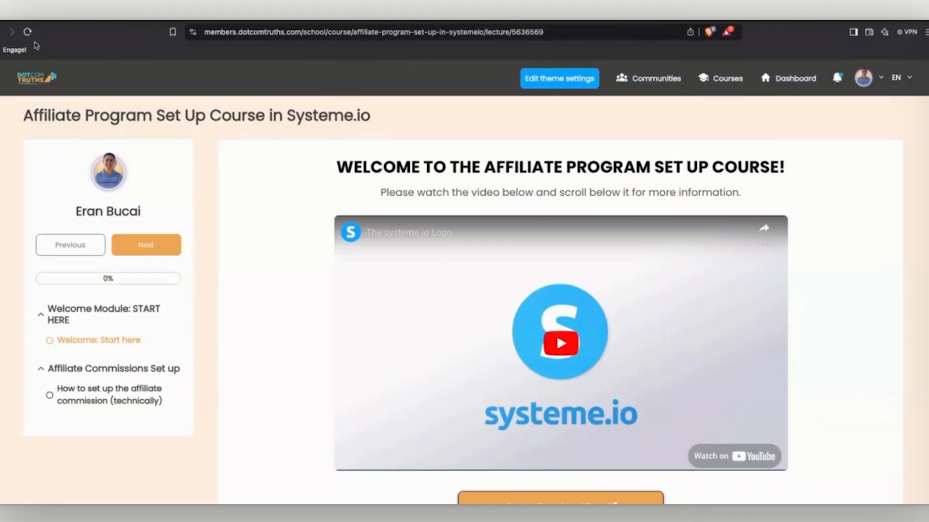
# Reload the member area and mark the welcome lecture complete, raising progress to 50%.
pyautogui.click(36, 33)
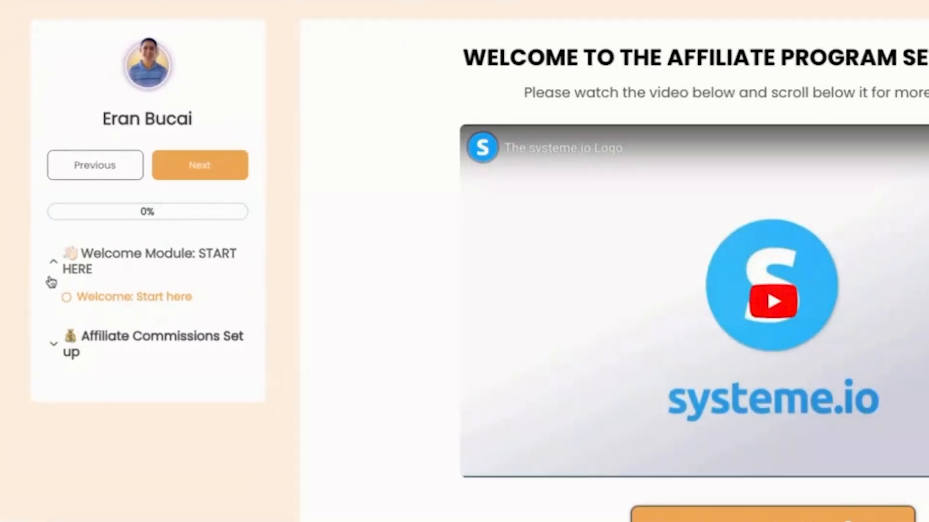
pyautogui.scroll(-5, 311, 290)
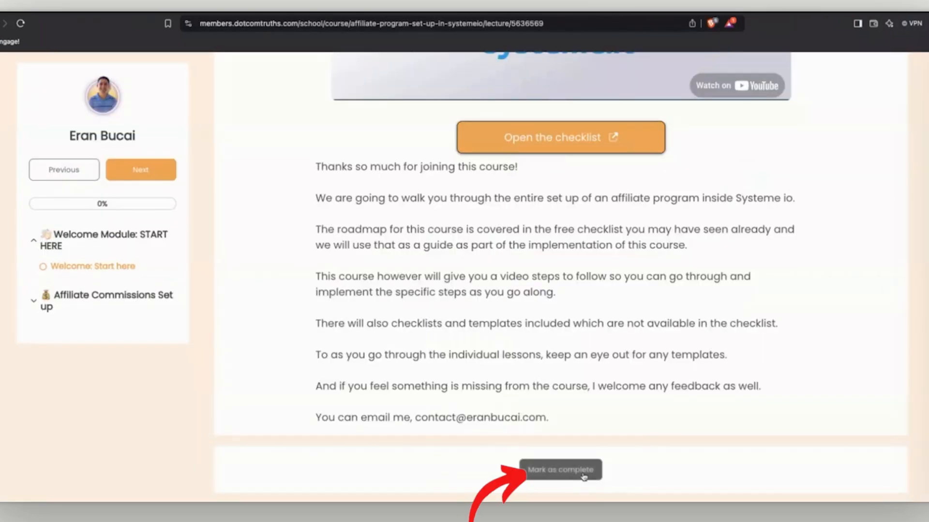
pyautogui.click(583, 477)
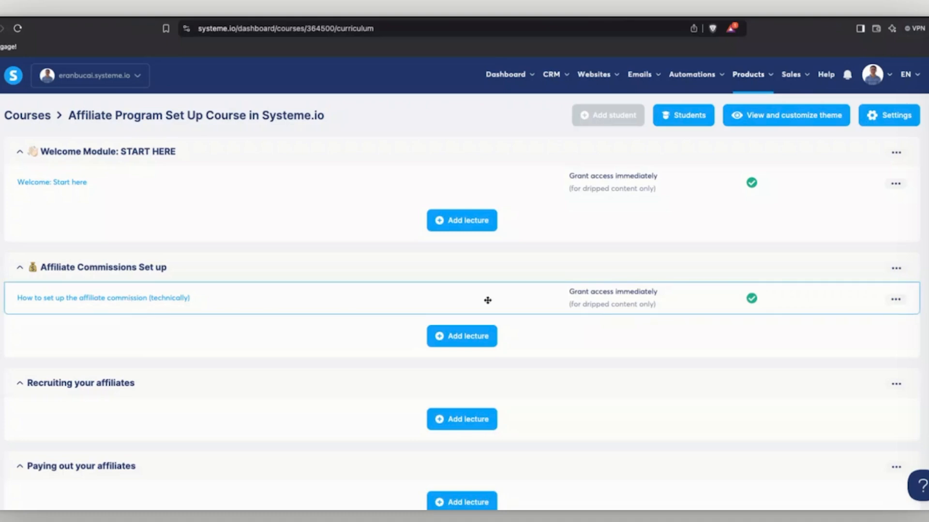
# Duplicate the affiliate commission lecture and reload the member area to show the (Copy) version.
pyautogui.click(895, 301)
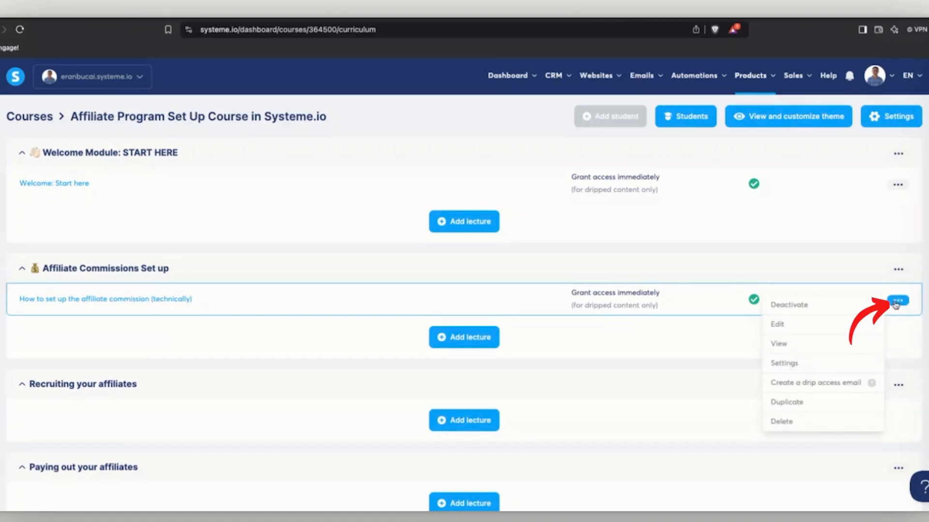
pyautogui.click(781, 404)
pyautogui.click(424, 328)
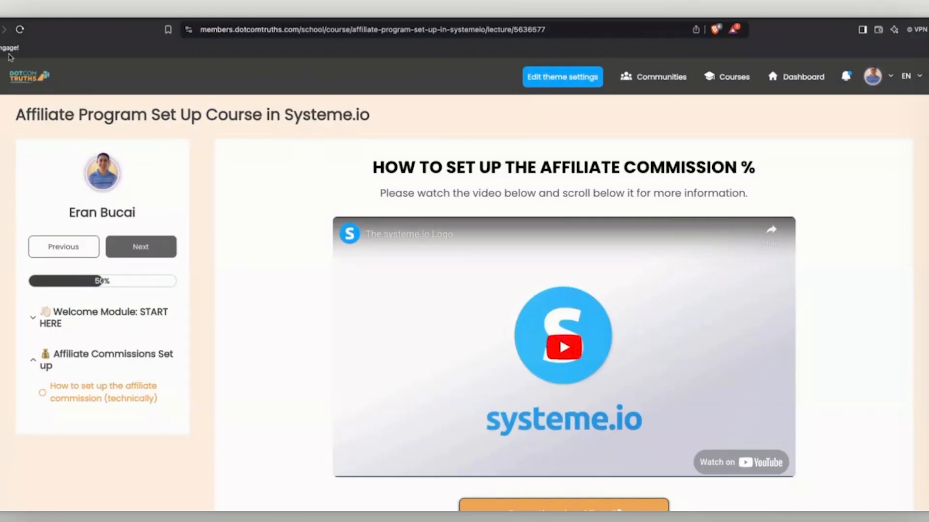
pyautogui.click(18, 31)
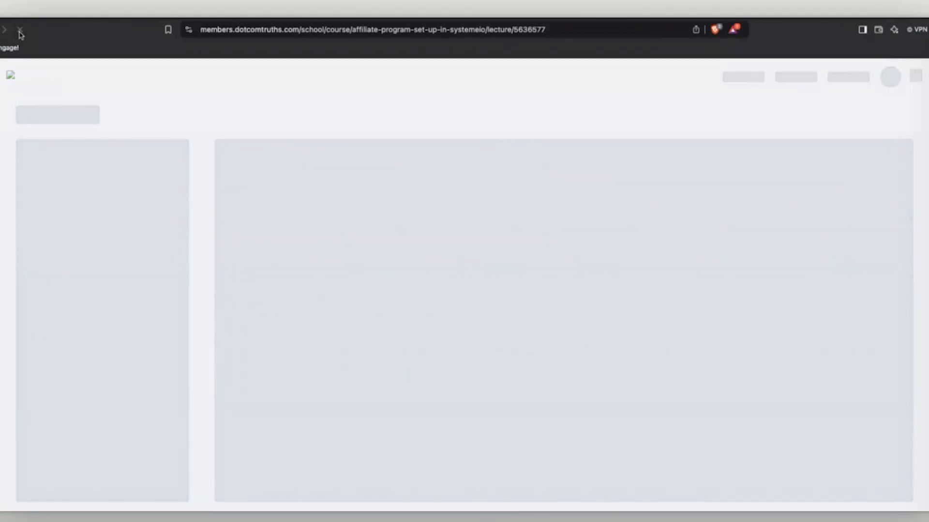
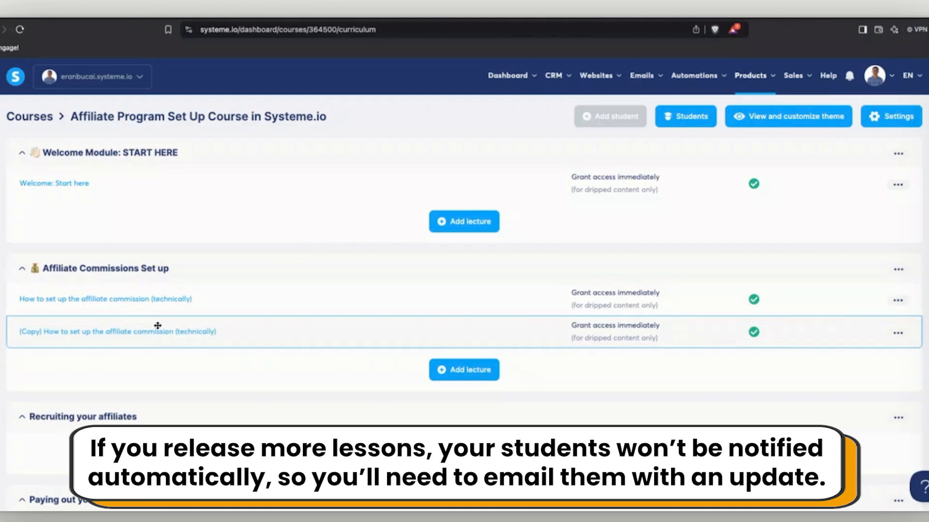
# In the student view, open the (Copy) affiliate commission lesson and select its full lecture URL.
pyautogui.click(300, 19)
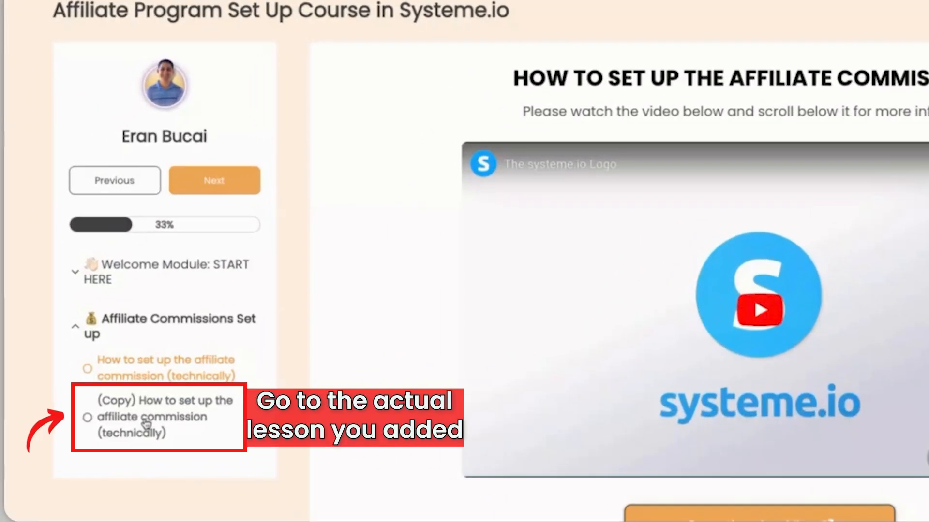
pyautogui.click(147, 424)
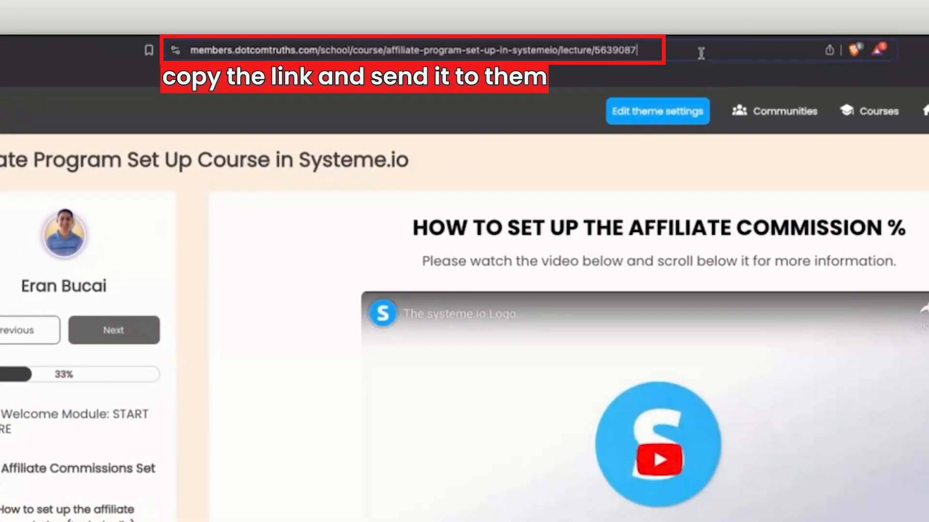
pyautogui.moveTo(701, 53); pyautogui.dragTo(139, 60)
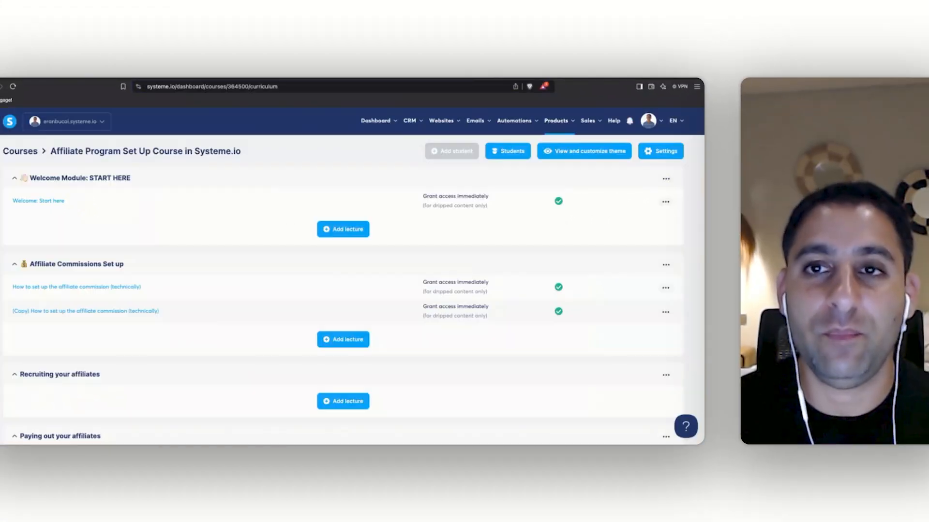
pyautogui.scroll(-3, 303, 261)
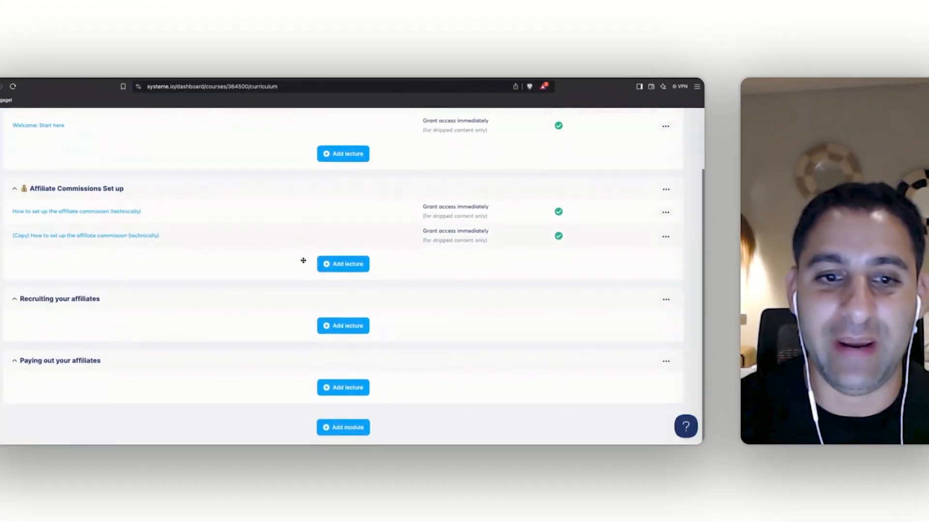
pyautogui.scroll(4, 267, 249)
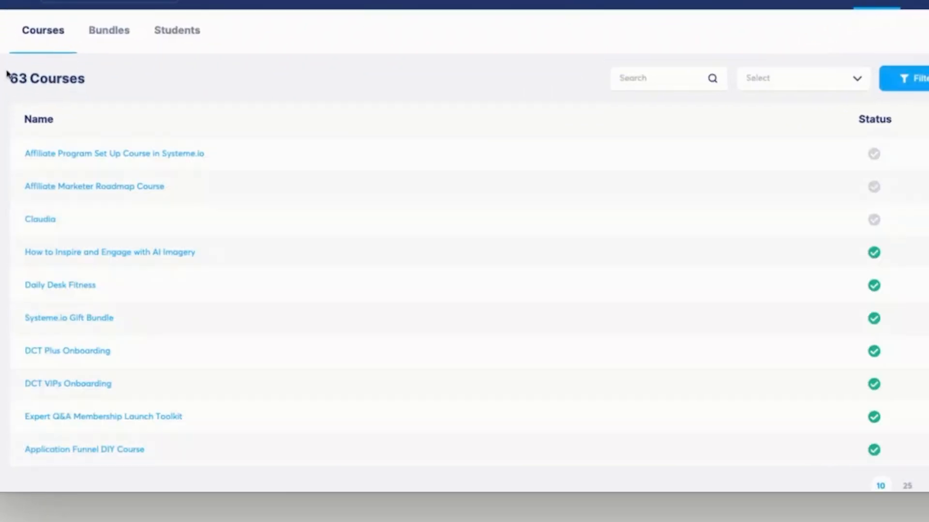
pyautogui.moveTo(6, 79); pyautogui.dragTo(213, 82)
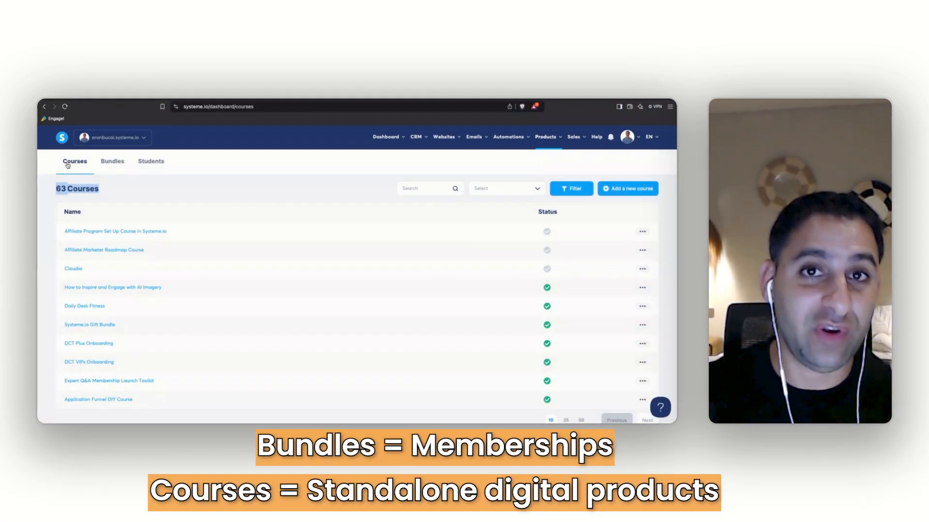
pyautogui.click(112, 163)
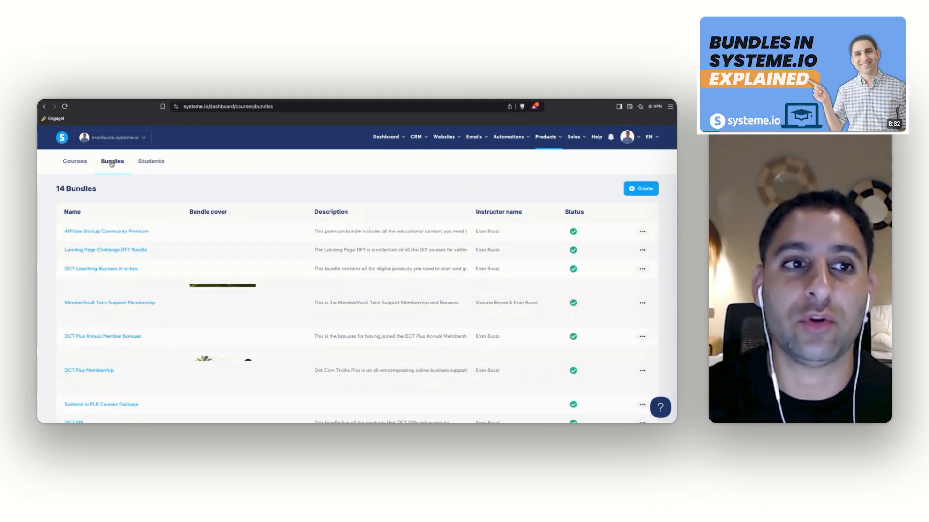
pyautogui.click(75, 163)
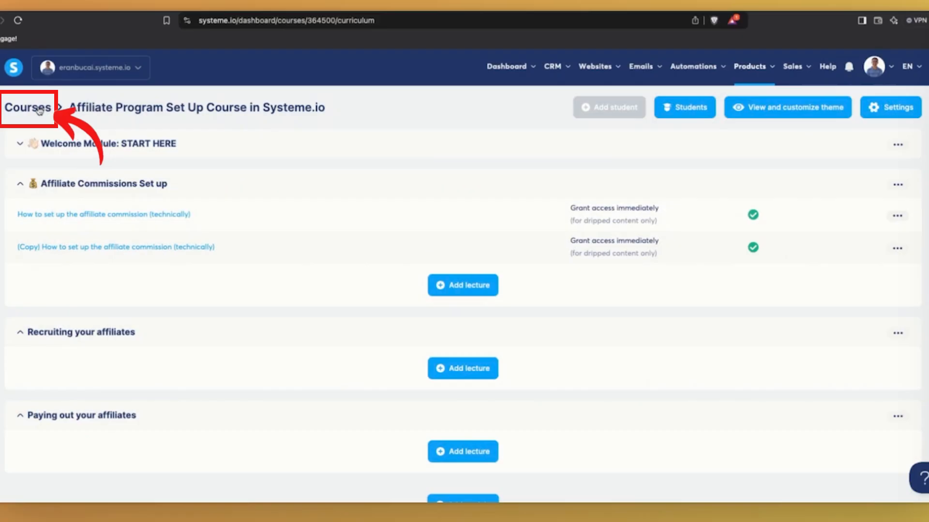
# From the courses list, activate the Affiliate Program Set Up Course and confirm.
pyautogui.click(40, 111)
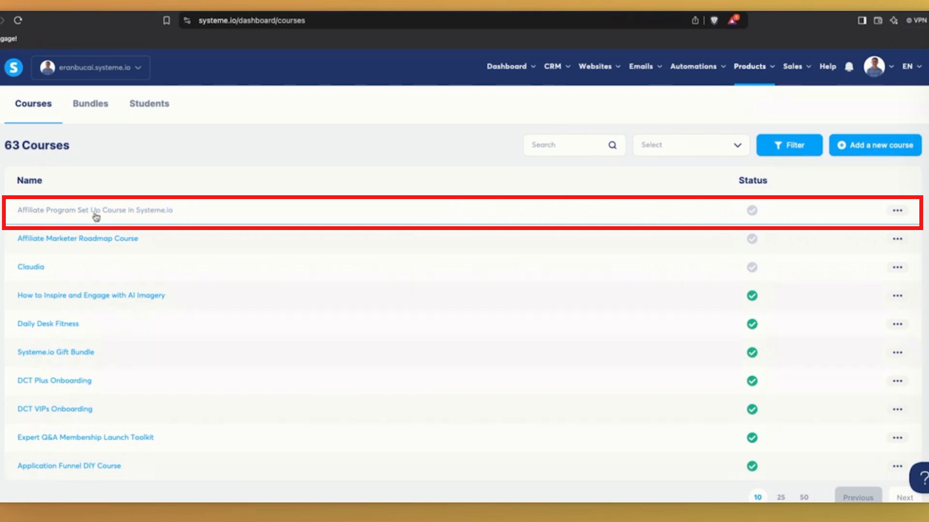
pyautogui.moveTo(756, 214)
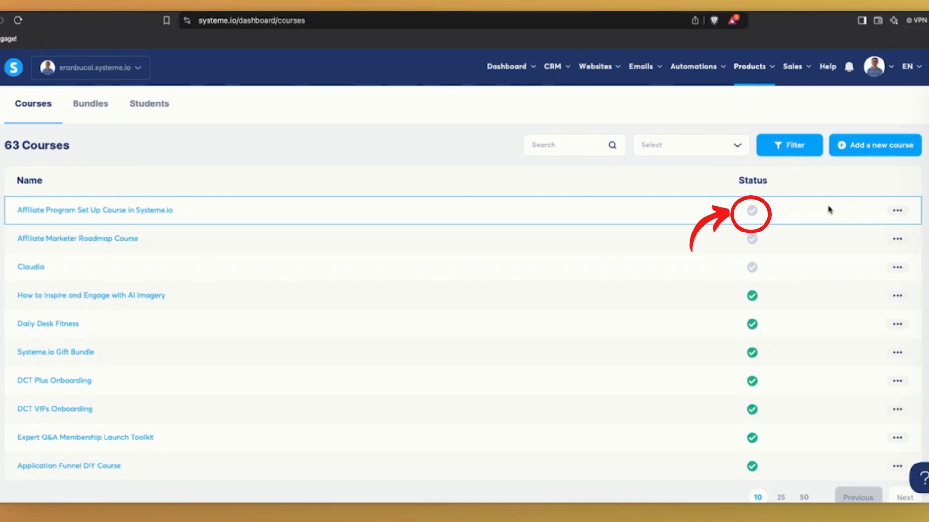
pyautogui.click(896, 212)
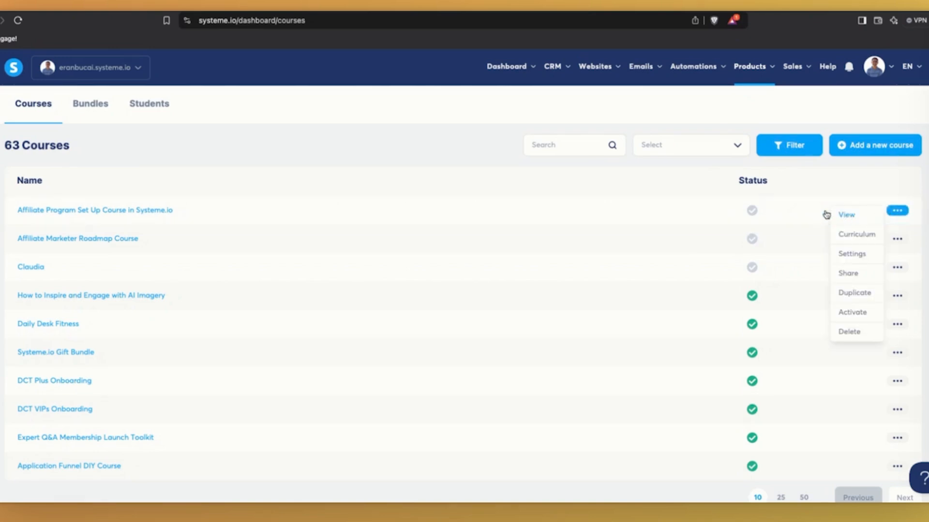
pyautogui.click(891, 213)
pyautogui.click(892, 212)
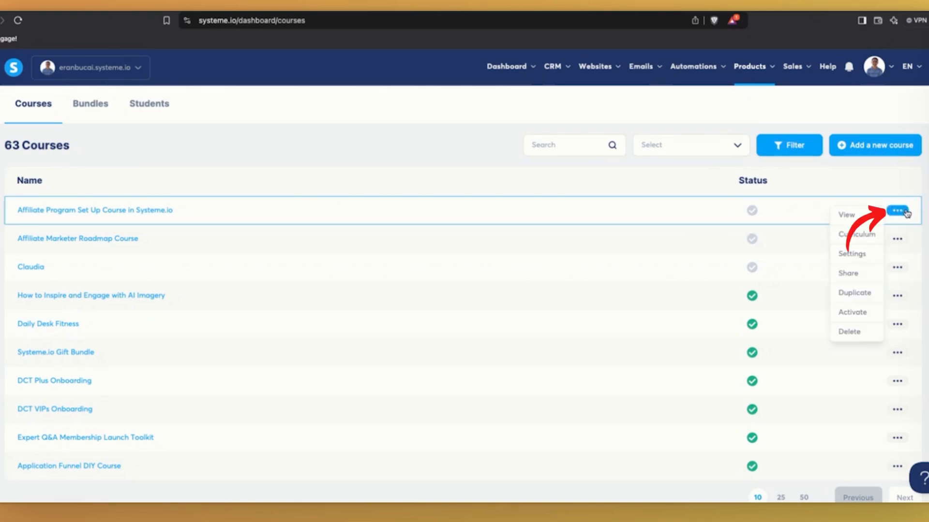
pyautogui.click(853, 314)
pyautogui.click(424, 314)
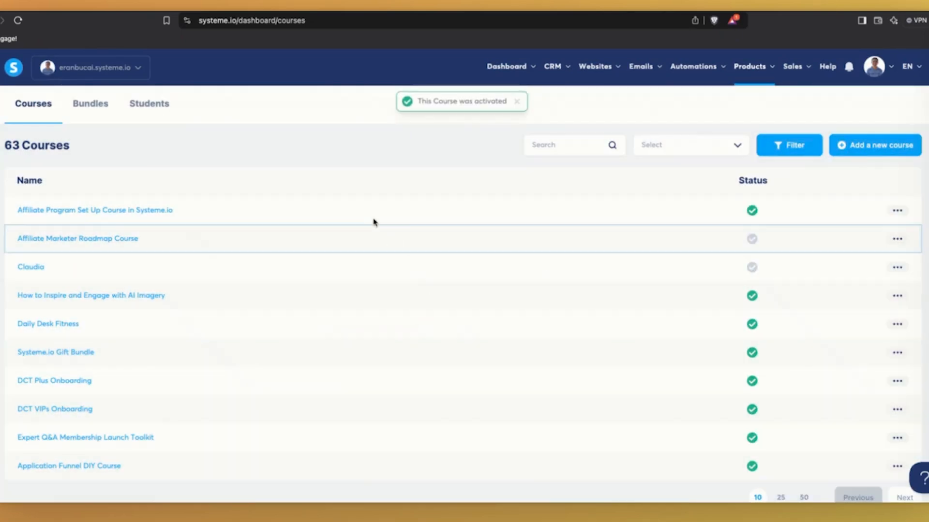
# Preview the activated course as a student, view its curriculum, then return to the list.
pyautogui.click(897, 212)
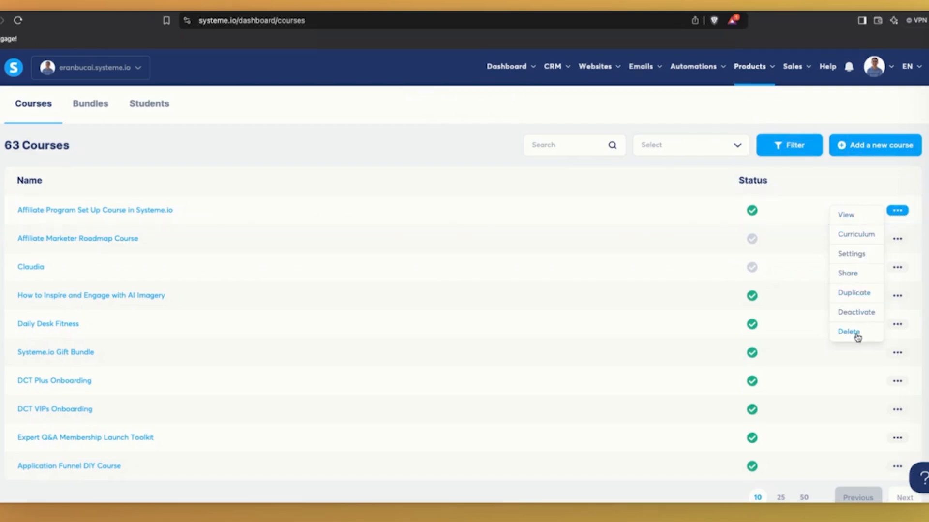
pyautogui.click(847, 214)
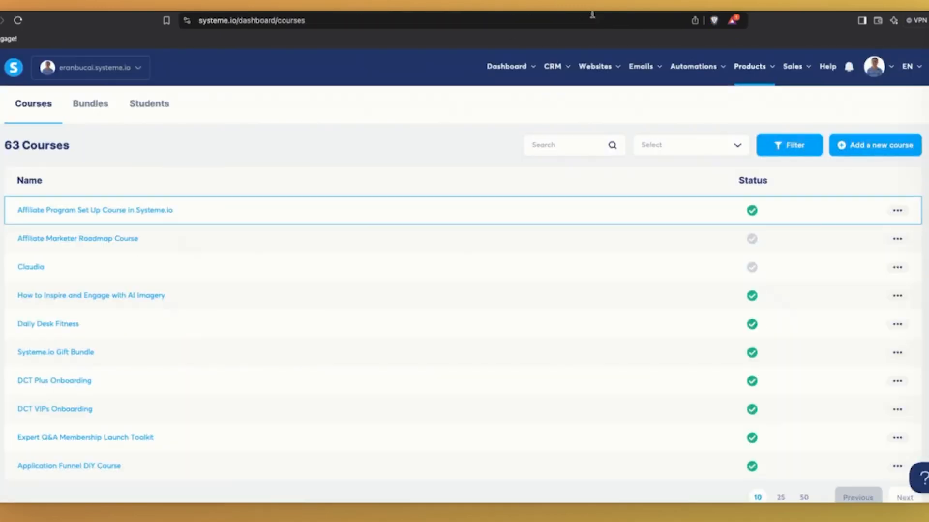
pyautogui.click(896, 238)
pyautogui.click(854, 261)
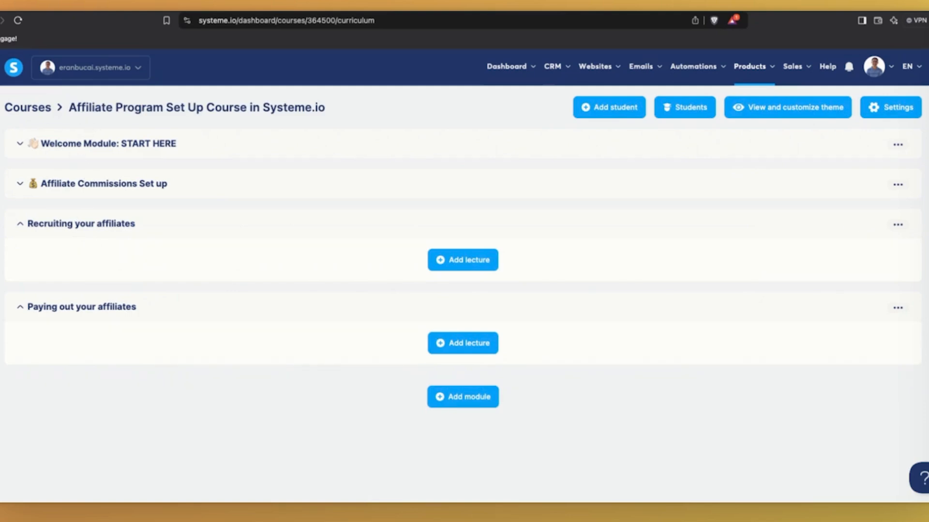
pyautogui.hotkey('alt', 'Left')
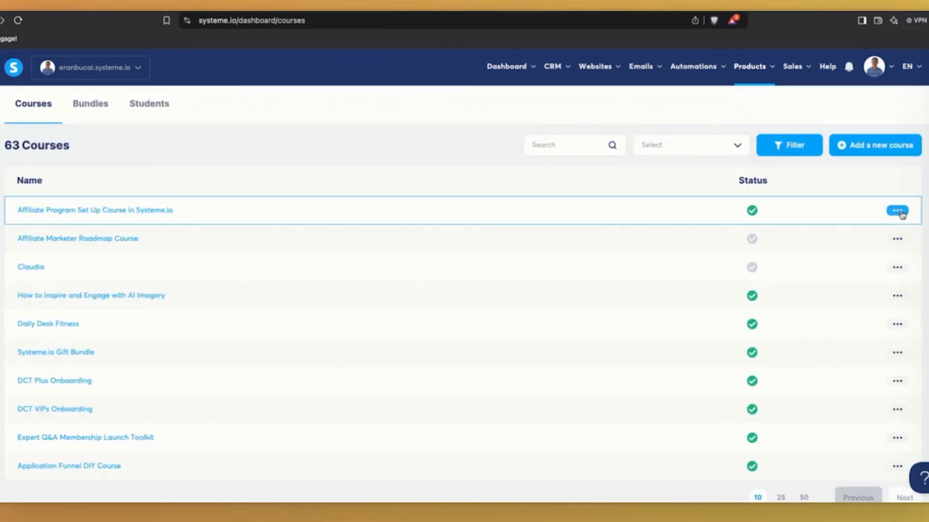
# Scroll through the Affiliate Program Set Up Course settings unchanged, then reopen its actions from Courses.
pyautogui.click(900, 211)
pyautogui.click(897, 211)
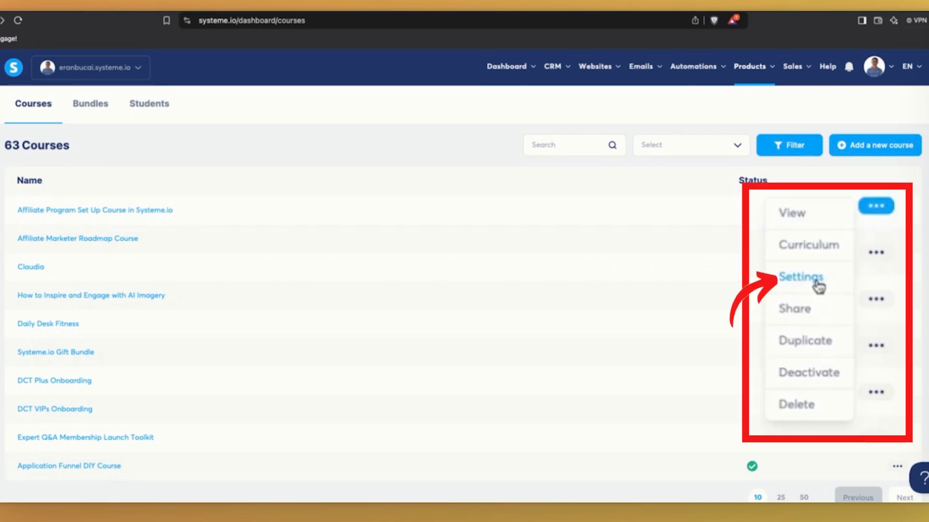
pyautogui.click(817, 281)
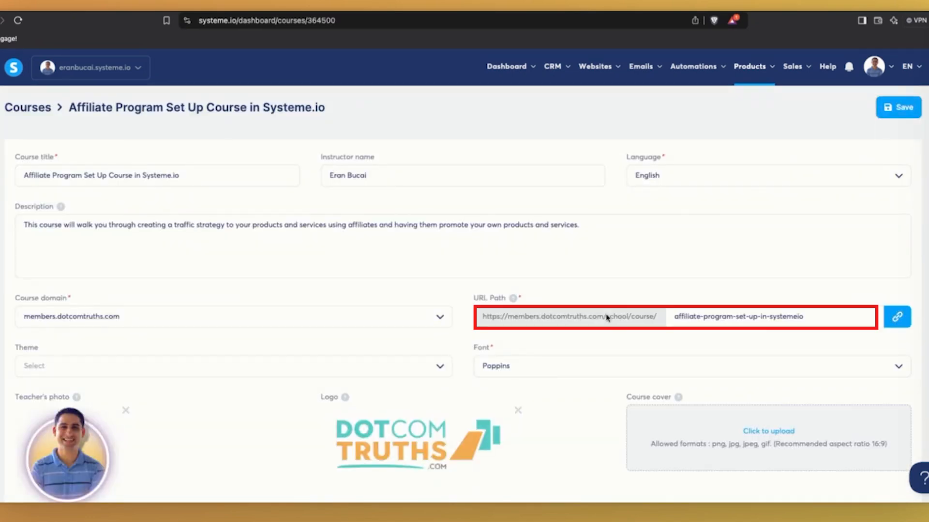
pyautogui.scroll(-2, 736, 402)
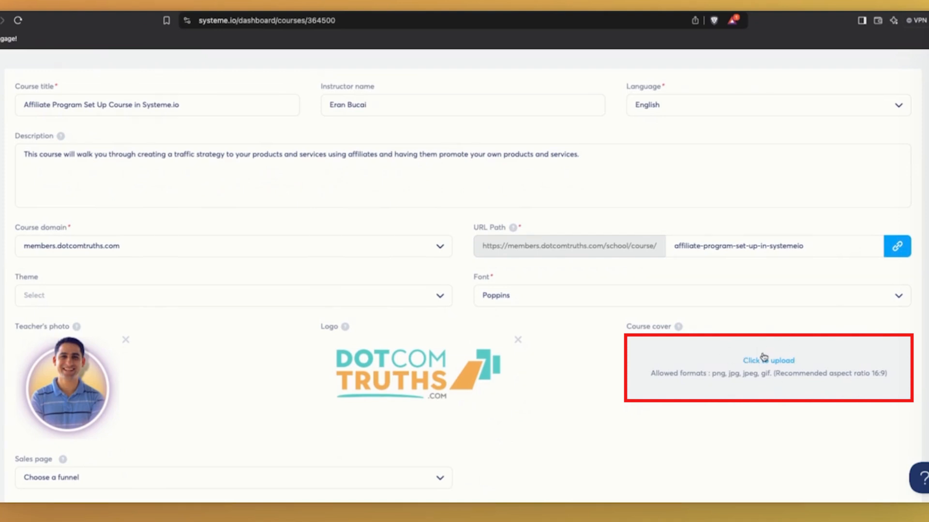
pyautogui.scroll(-4, 763, 357)
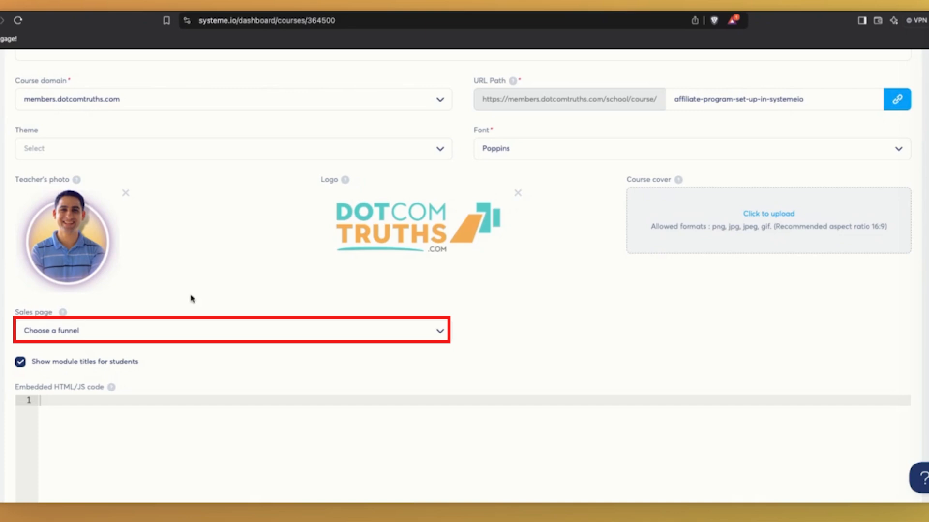
pyautogui.scroll(6, 208, 297)
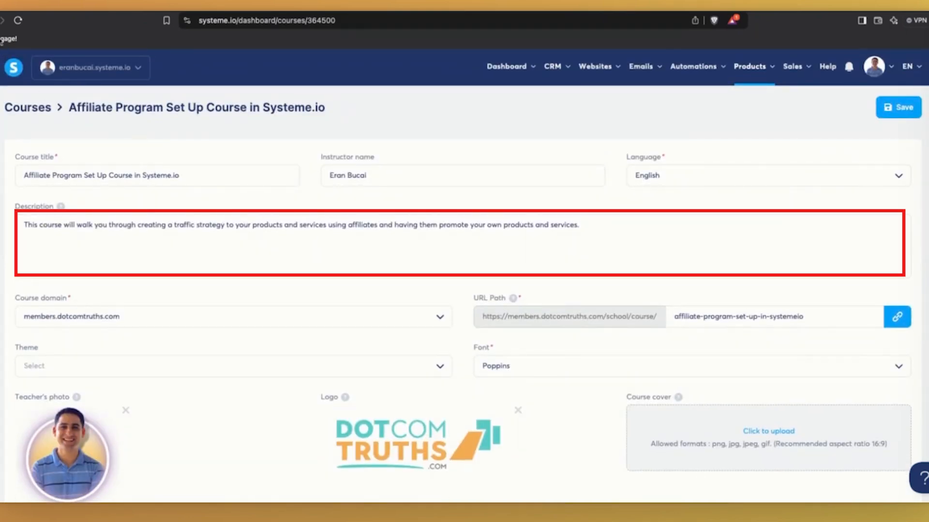
pyautogui.click(27, 107)
pyautogui.click(876, 207)
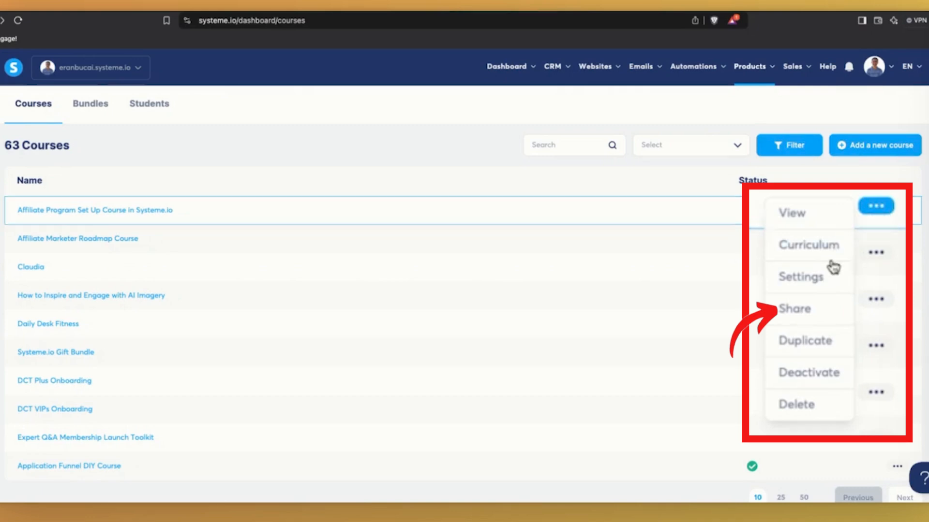
# Show the course's share link, select it, and close the share window.
pyautogui.click(799, 314)
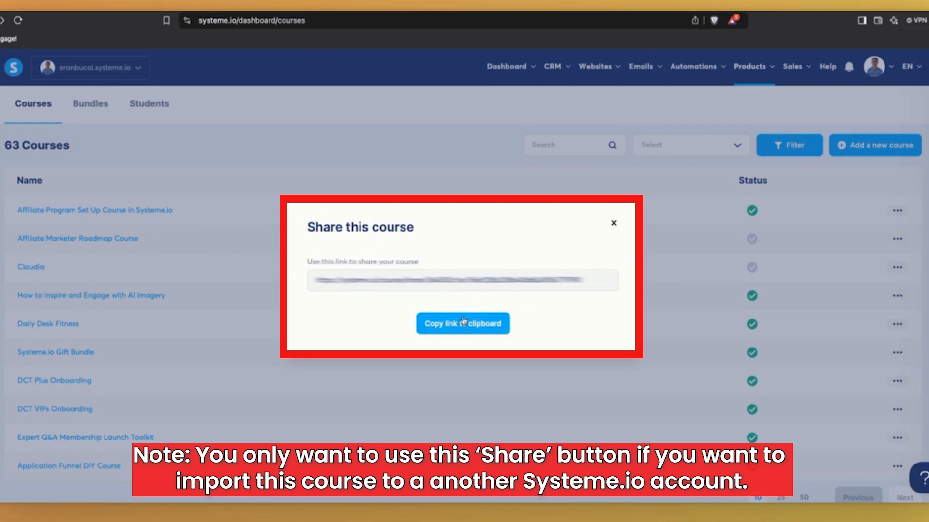
pyautogui.moveTo(316, 283); pyautogui.dragTo(585, 284)
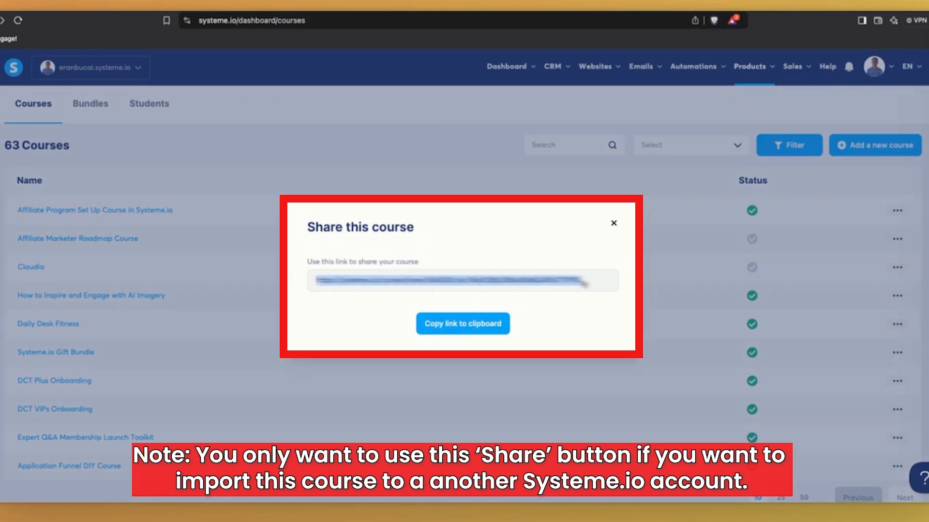
pyautogui.click(612, 224)
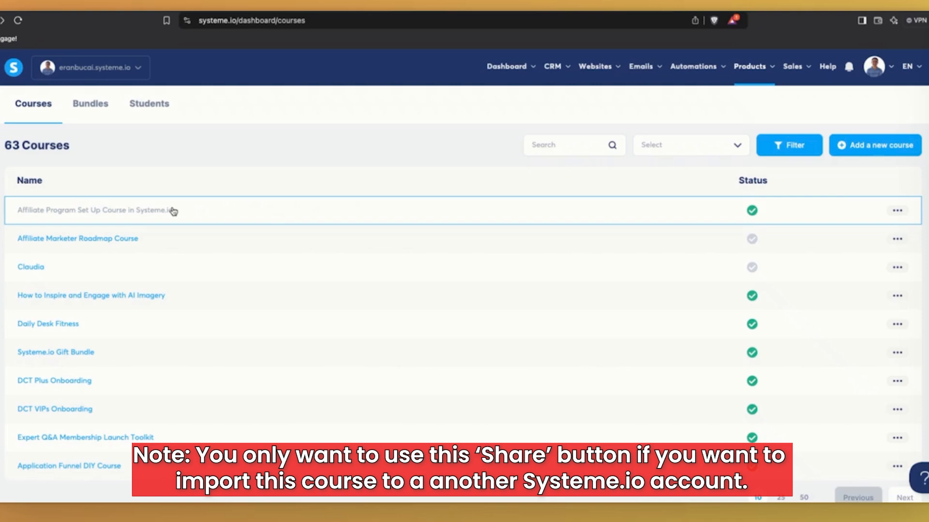
# Choose Deactivate for the Affiliate Program Set Up Course, bringing up the confirmation prompt.
pyautogui.click(896, 211)
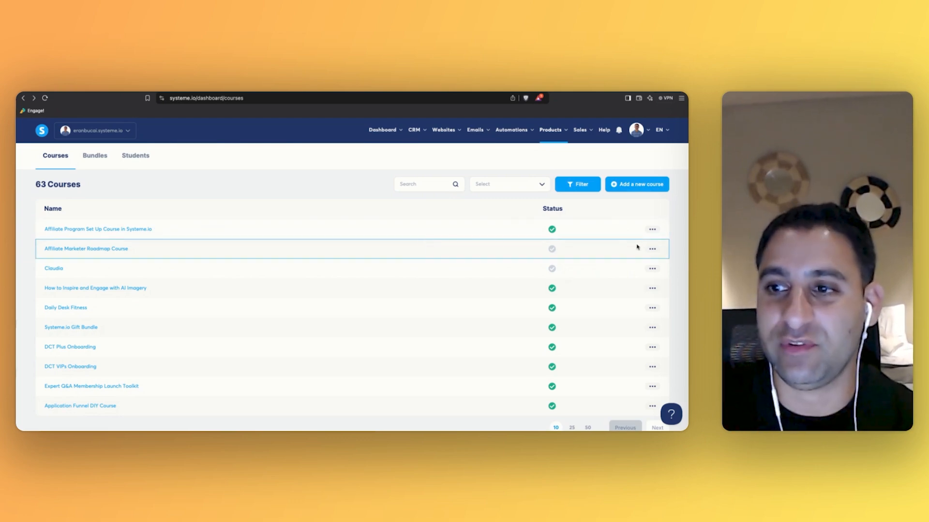
pyautogui.click(652, 230)
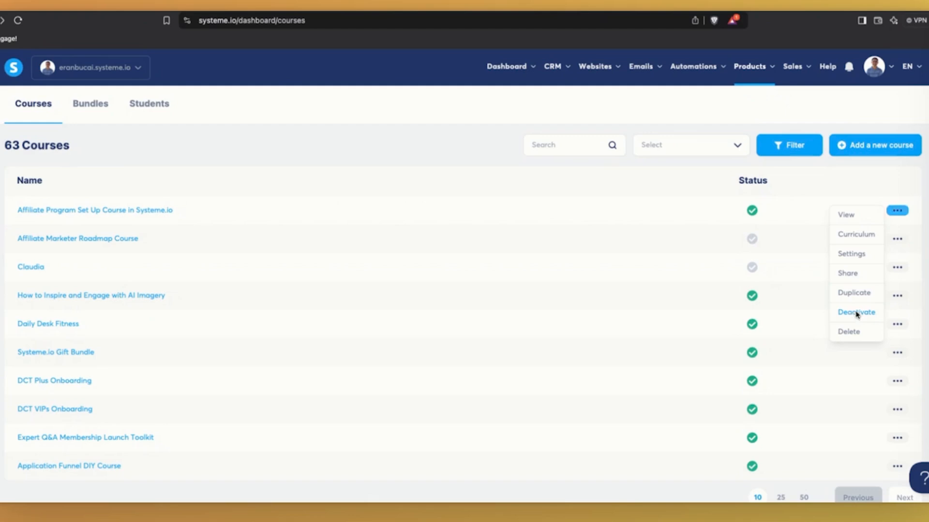
pyautogui.click(857, 313)
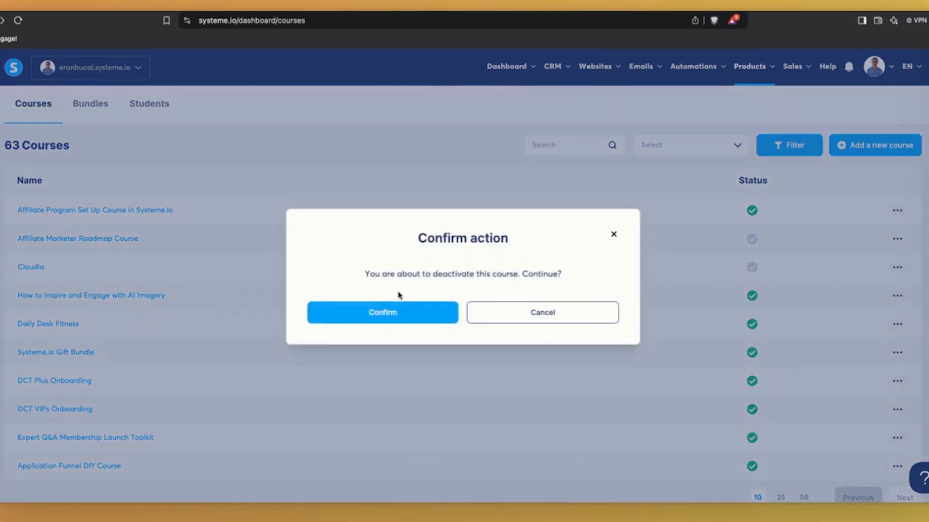